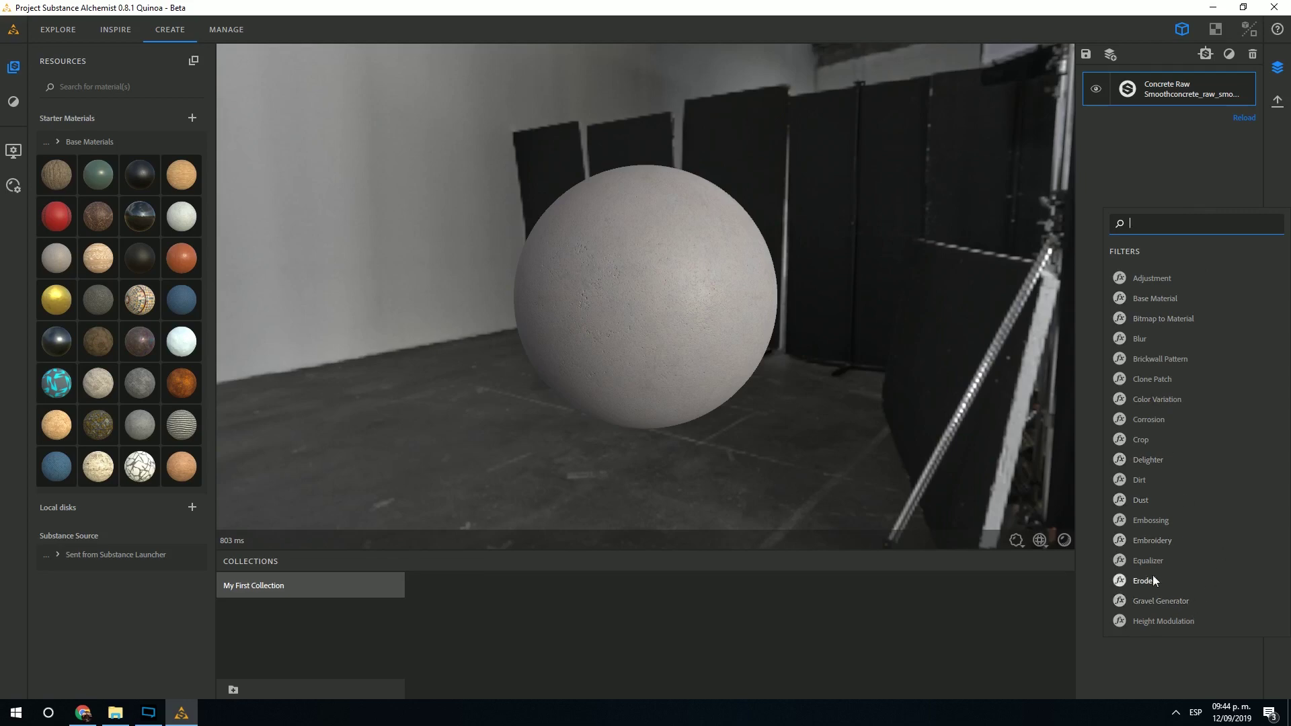
Step: Add a Stonewall Pattern filter above the Concrete Raw Smooth material layer
scroll(1160, 523, down, 10)
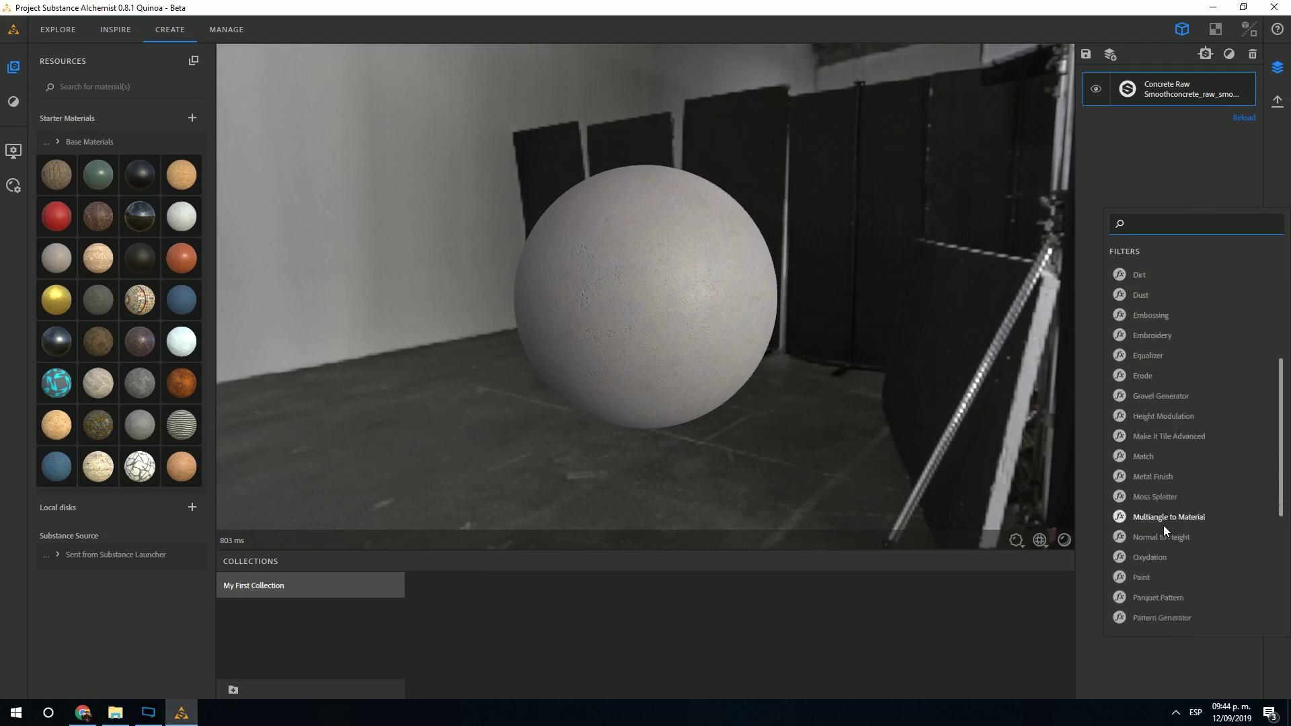
click(1155, 528)
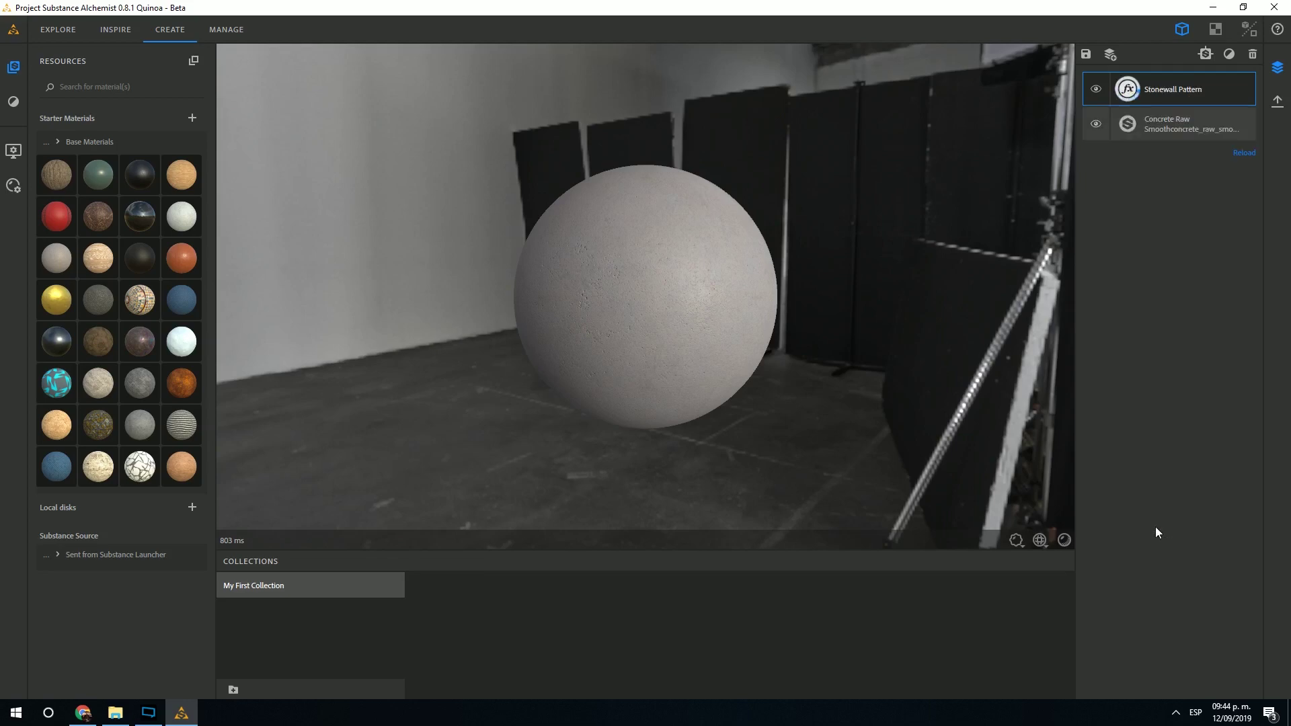
scroll(624, 253, up, 5)
scroll(633, 249, down, 2)
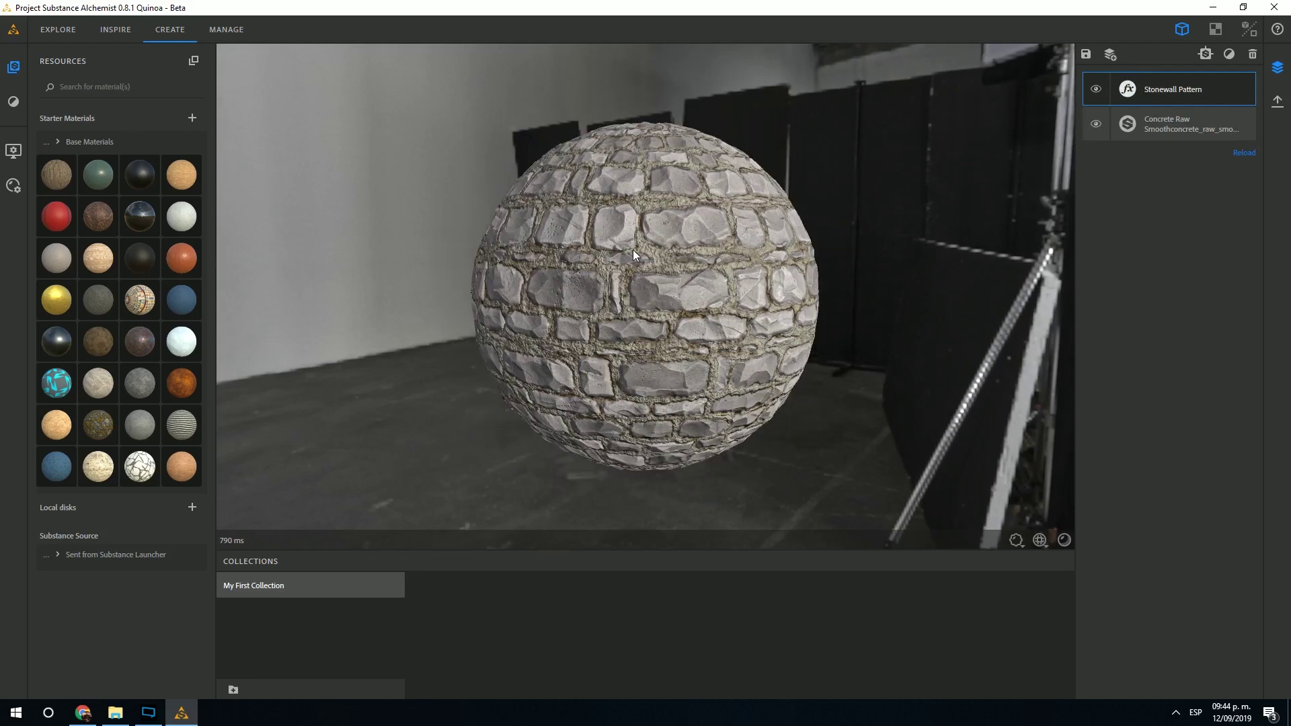
drag(632, 249, 647, 244)
Step: Set the Stonewall Pattern's stone pattern to Rubble, with stones amount 8, roundness 0.18 and flatten amount 0.49
click(1188, 89)
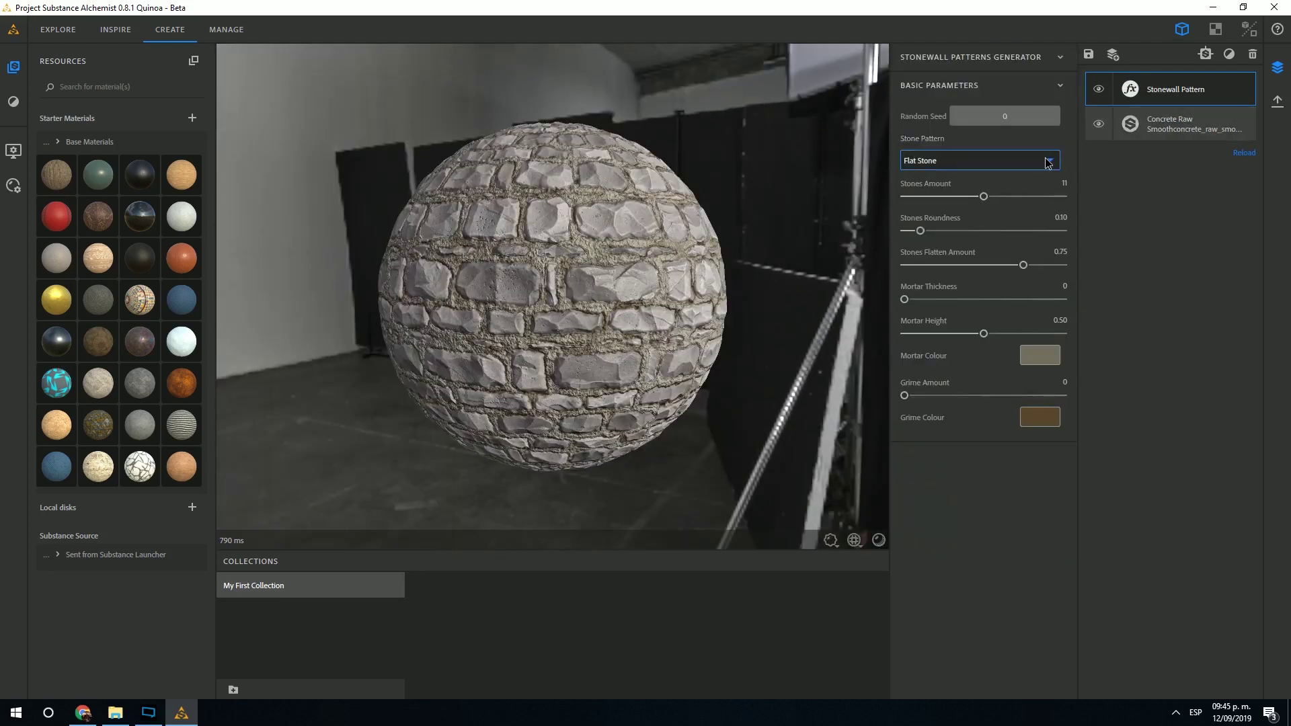
click(982, 160)
click(1017, 186)
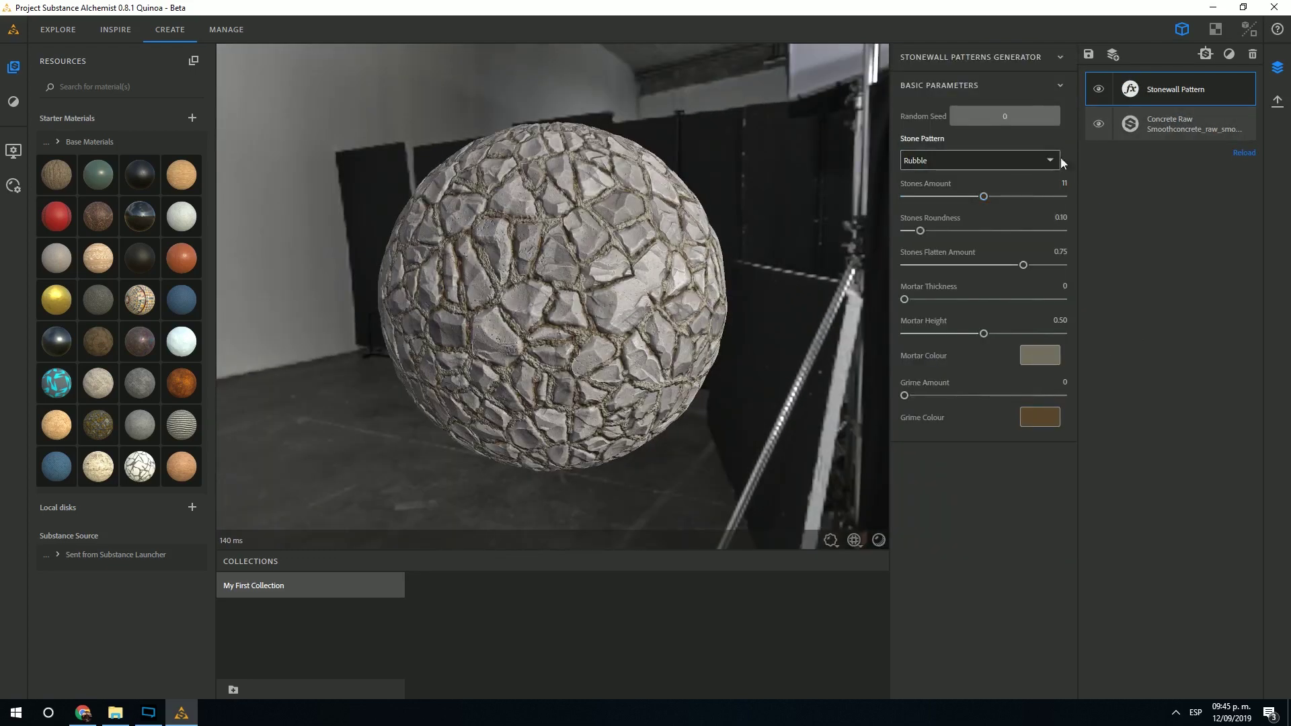
drag(983, 197, 940, 244)
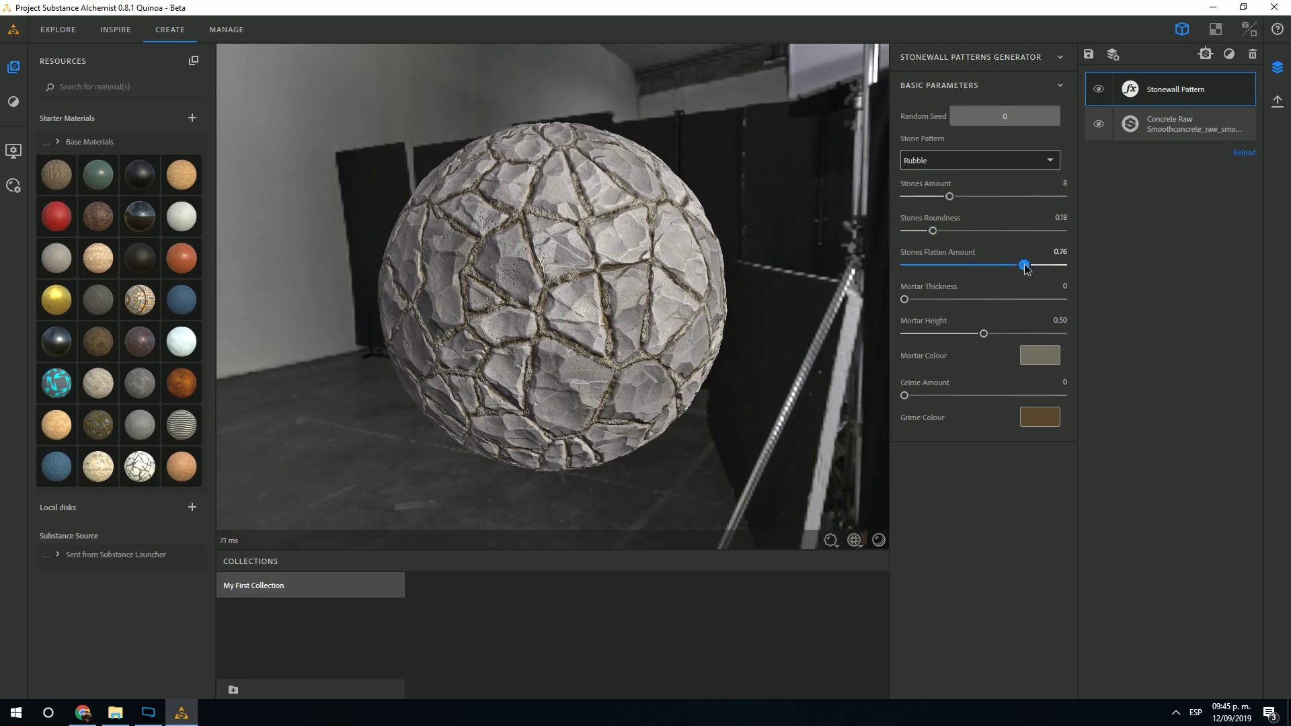
drag(1025, 269, 983, 269)
mouse_move(534, 367)
mouse_down()
mouse_move(475, 365)
mouse_move(531, 375)
mouse_up()
Step: Set the stonewall's mortar height to 0.02 and its grime amount to 0.01
mouse_move(912, 300)
mouse_down()
mouse_move(1064, 300)
mouse_move(895, 314)
mouse_up()
drag(987, 338, 915, 333)
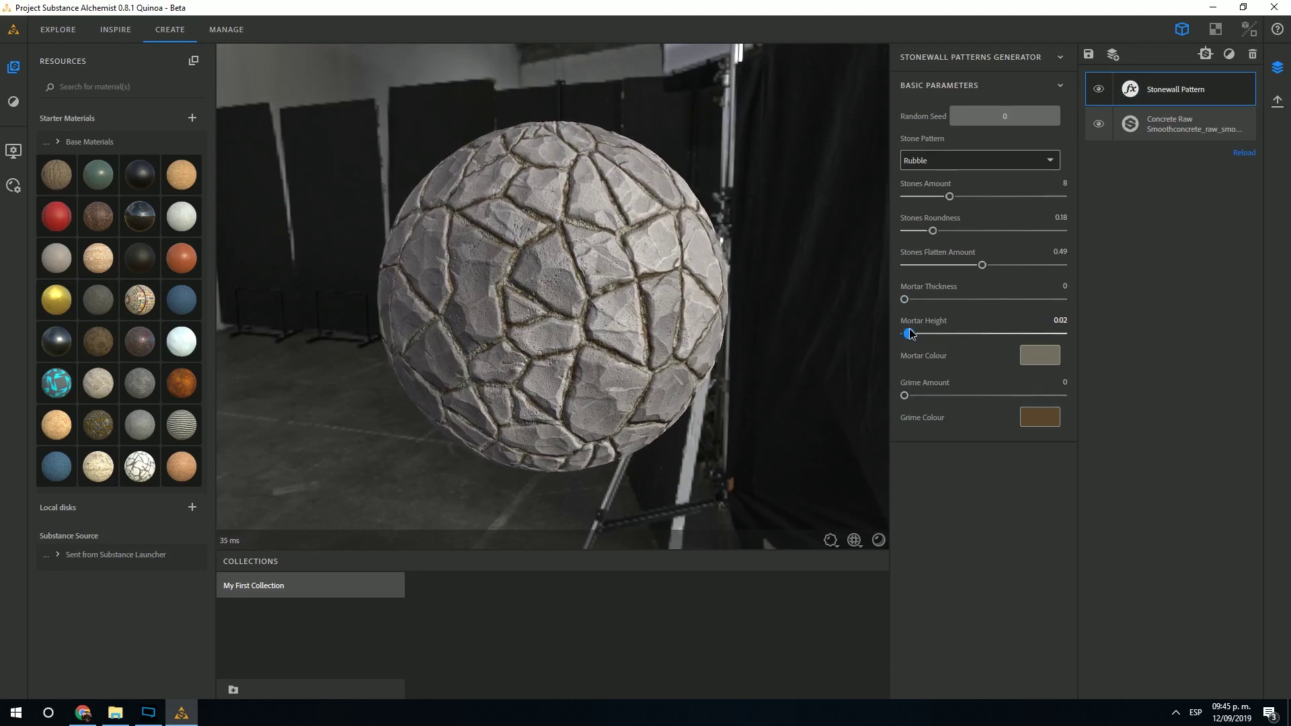
mouse_move(911, 391)
mouse_down()
mouse_move(971, 395)
mouse_move(913, 398)
mouse_up()
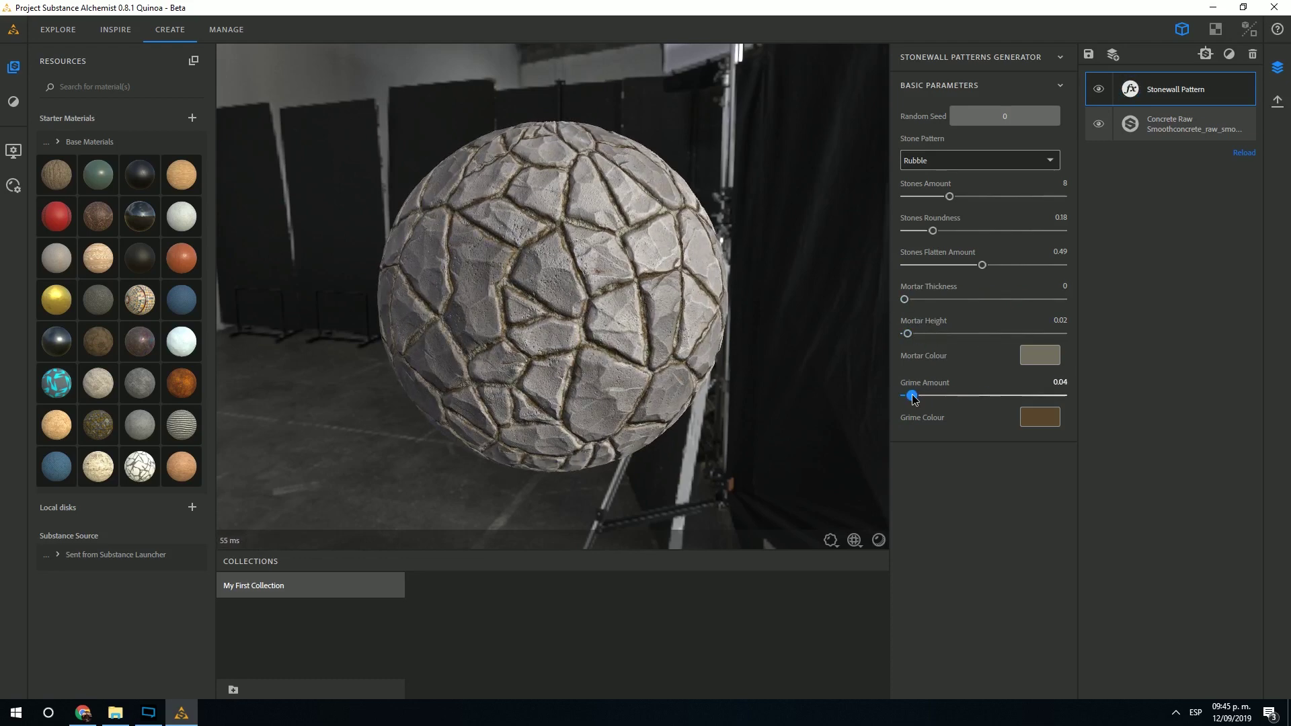
click(1039, 355)
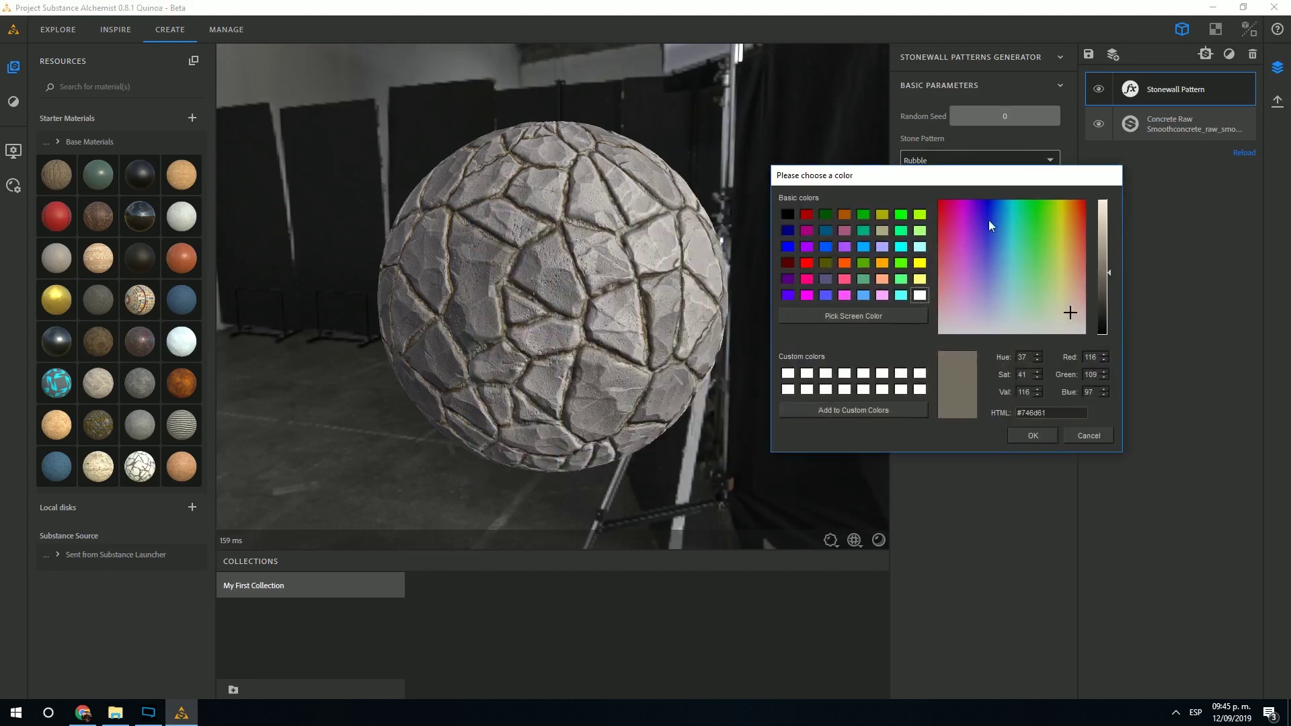
drag(981, 321, 949, 242)
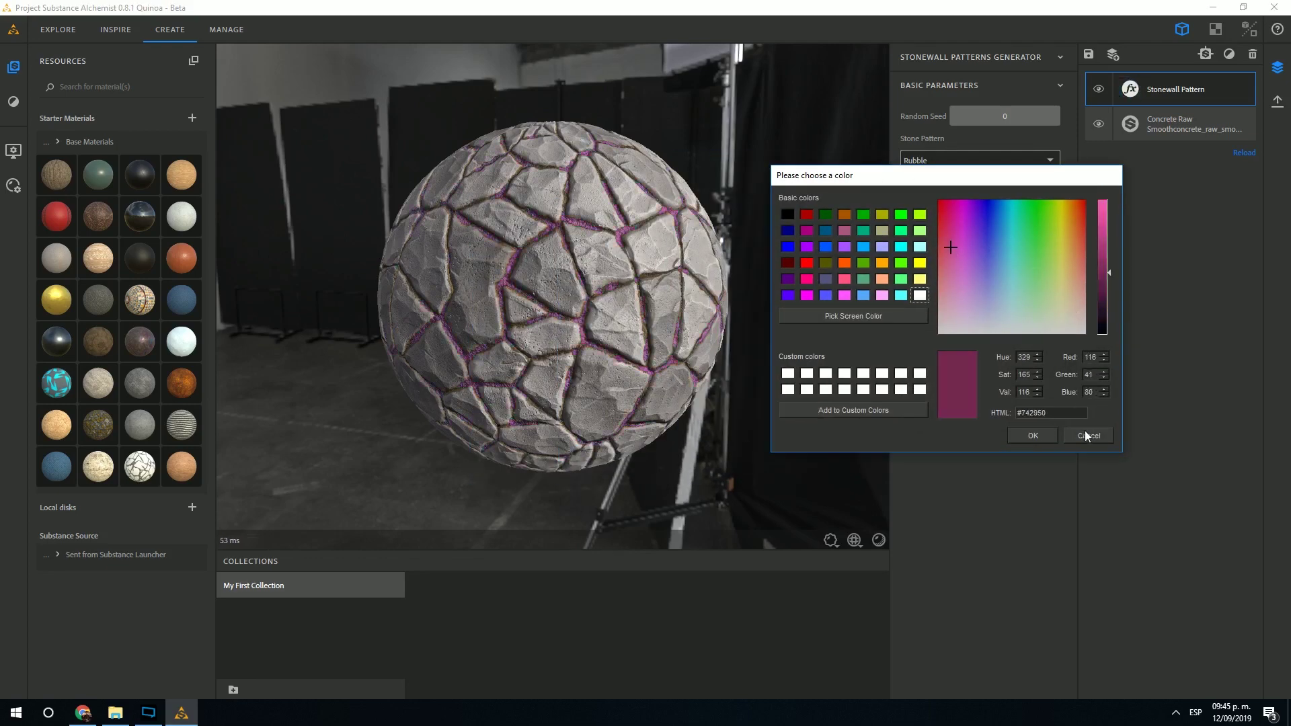
click(1085, 432)
click(1040, 417)
drag(1022, 161, 948, 218)
click(1087, 387)
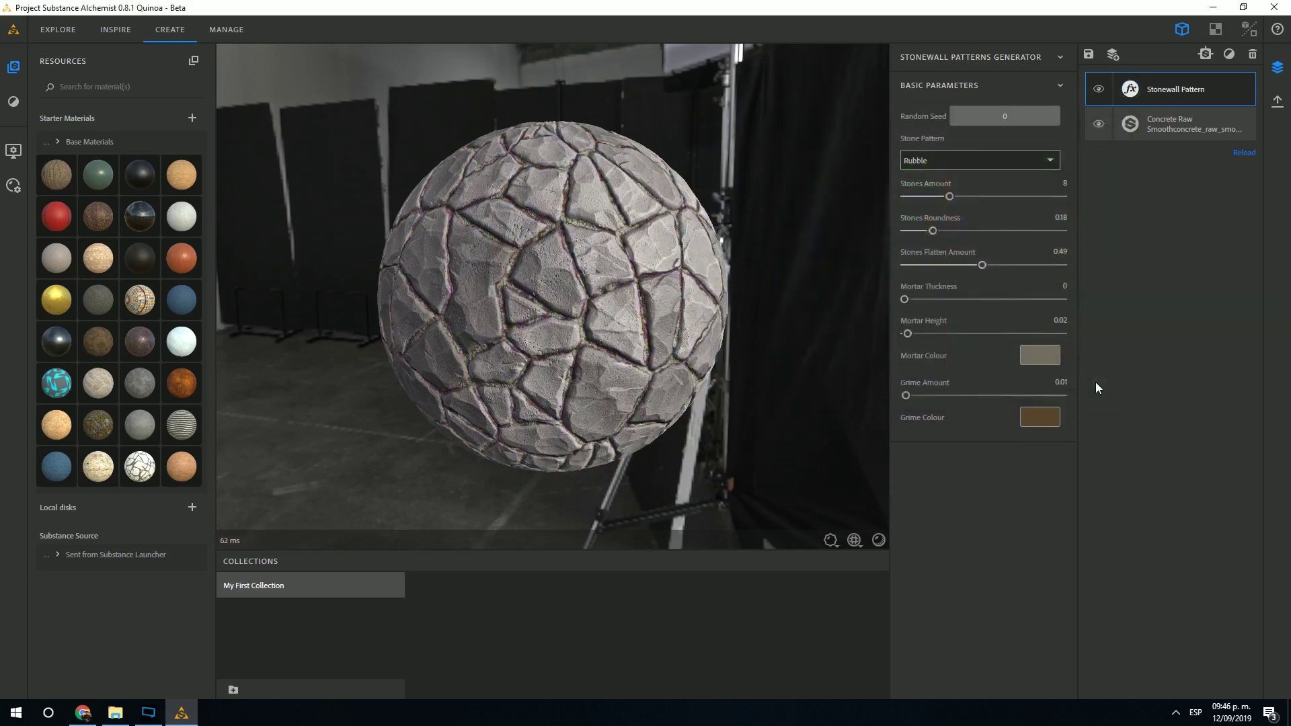
Step: Add a Moss Splatter filter above the Stonewall Pattern layer and set its spread to 0.21
right_click(1132, 289)
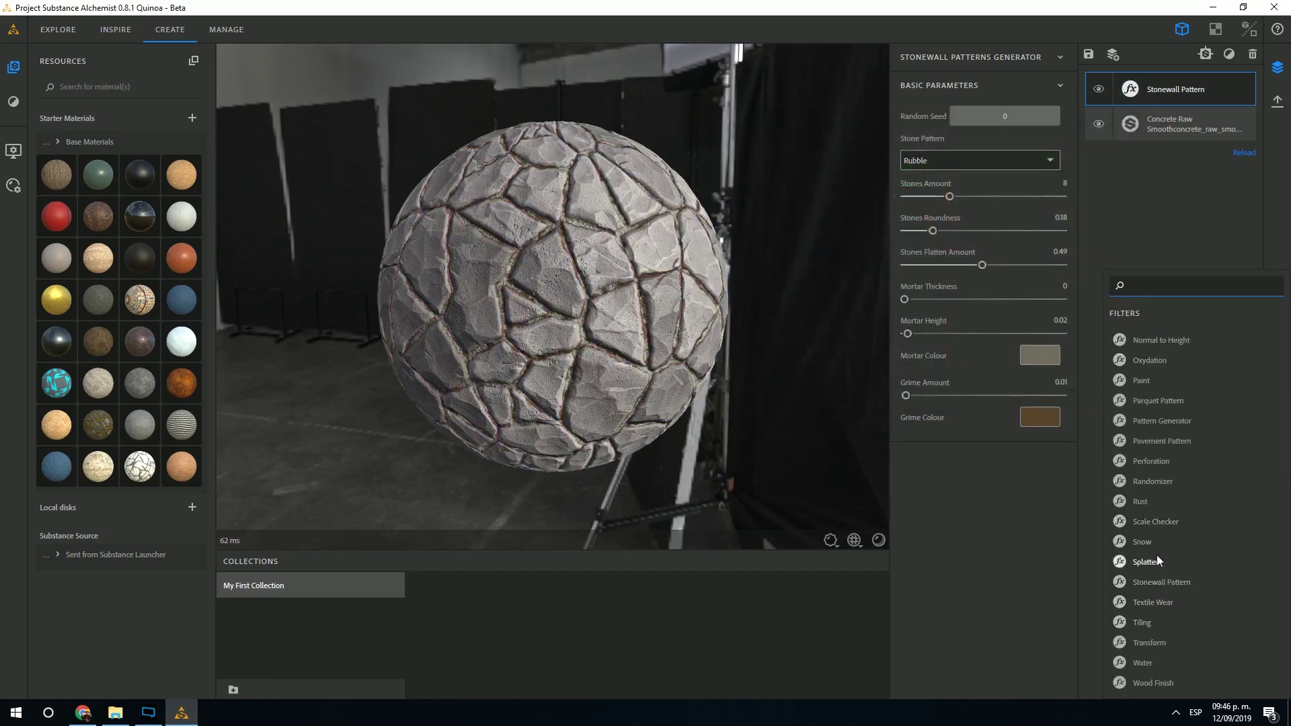
scroll(1152, 485, up, 1)
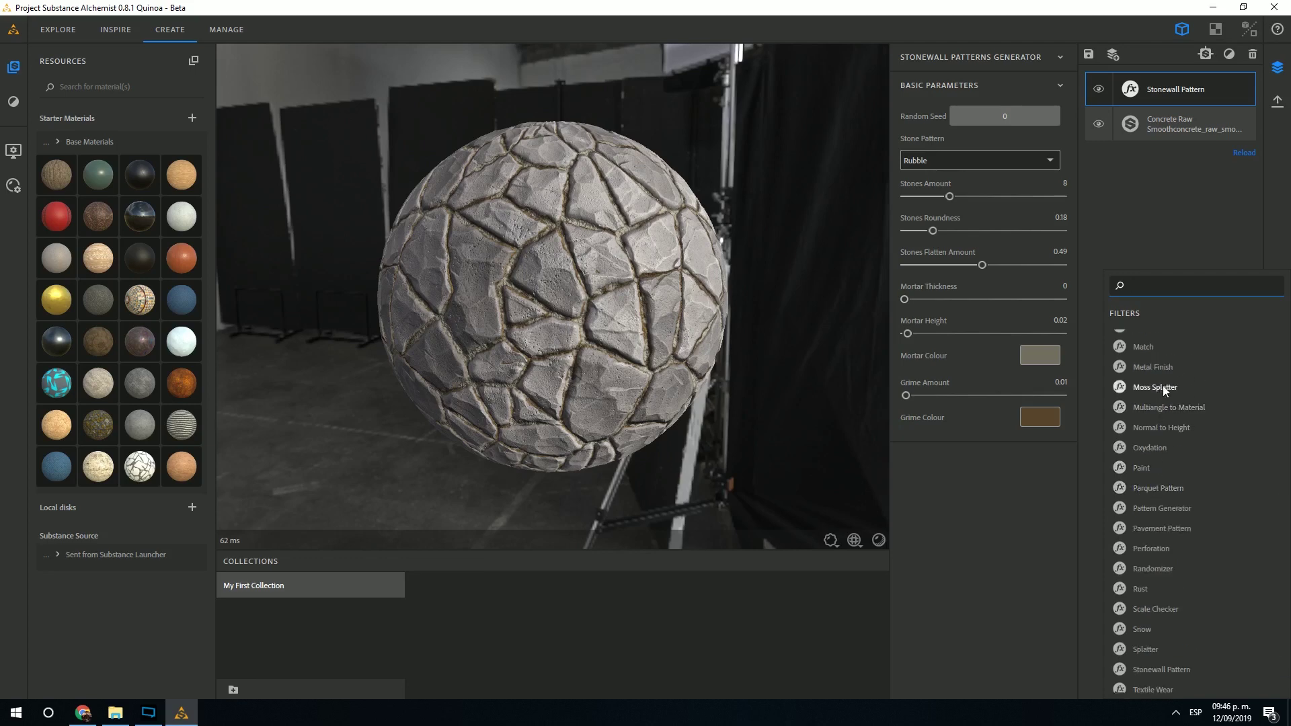
click(1155, 387)
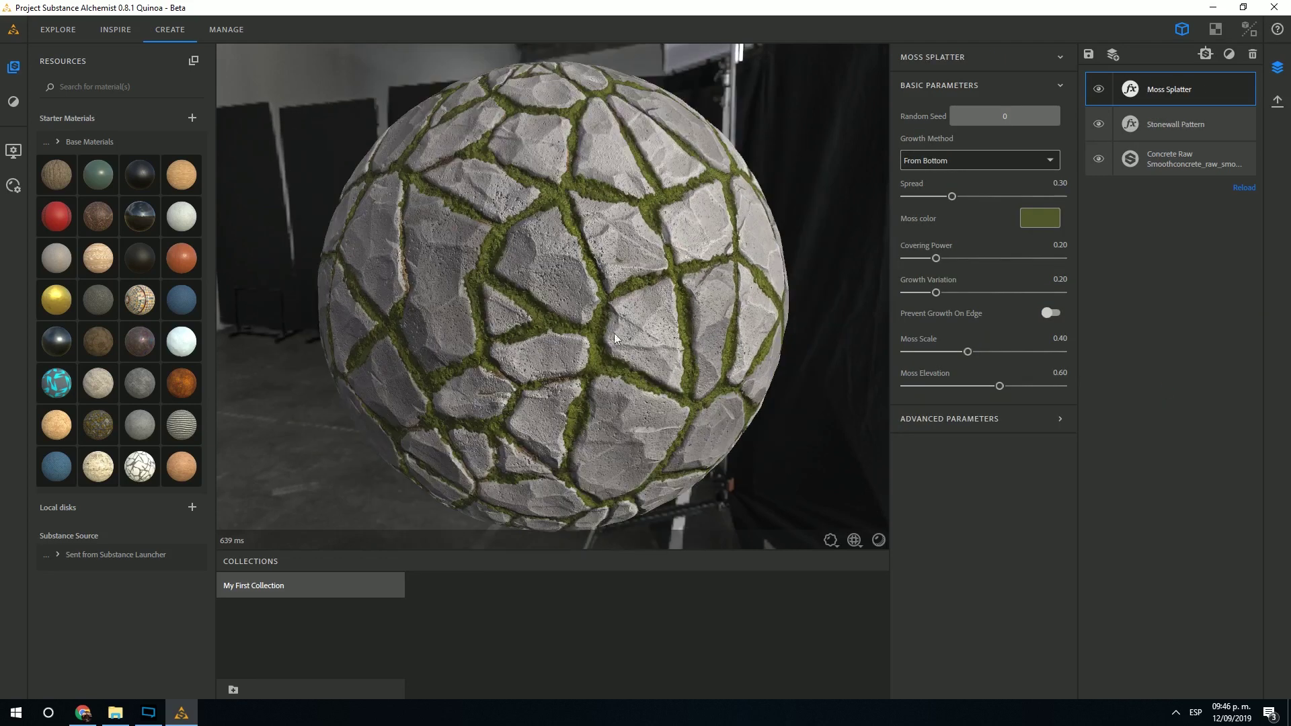
mouse_move(952, 197)
mouse_down()
mouse_move(923, 198)
mouse_move(938, 198)
mouse_up()
Step: Try the Directional and From Top growth methods for the moss and return it to From Bottom
click(987, 166)
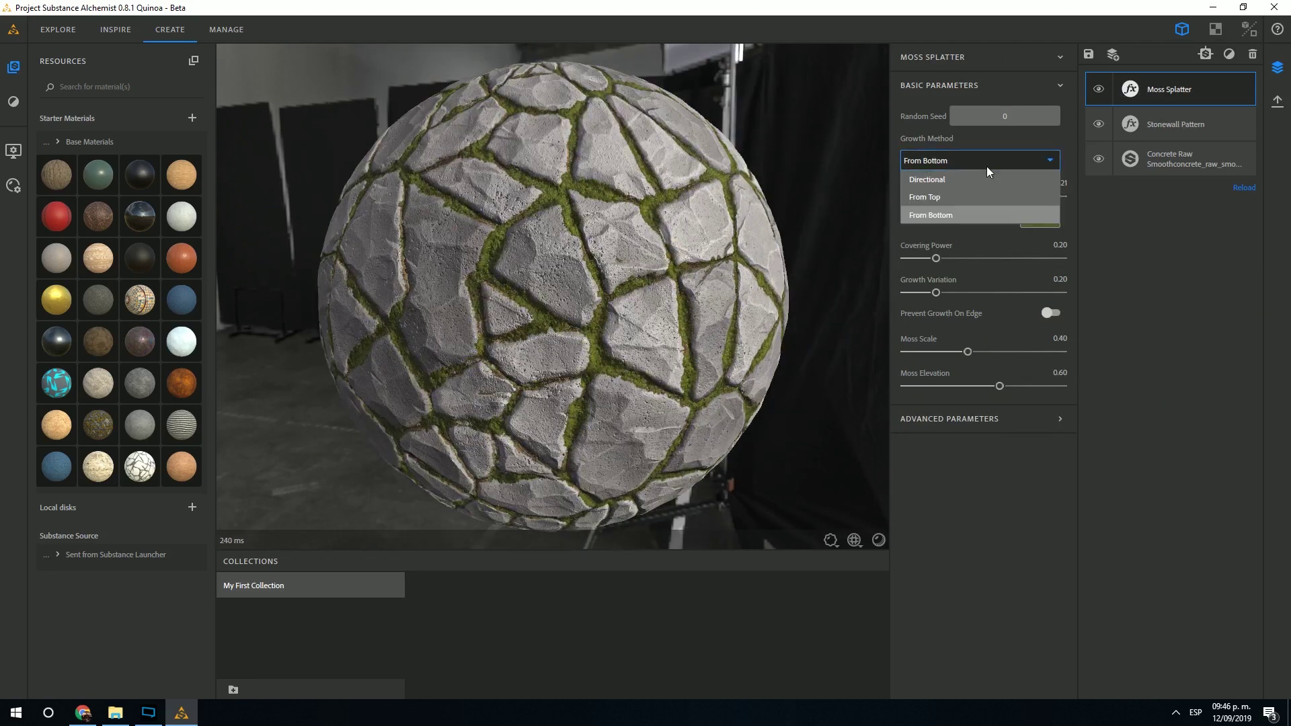
click(980, 176)
click(978, 166)
click(960, 193)
click(957, 165)
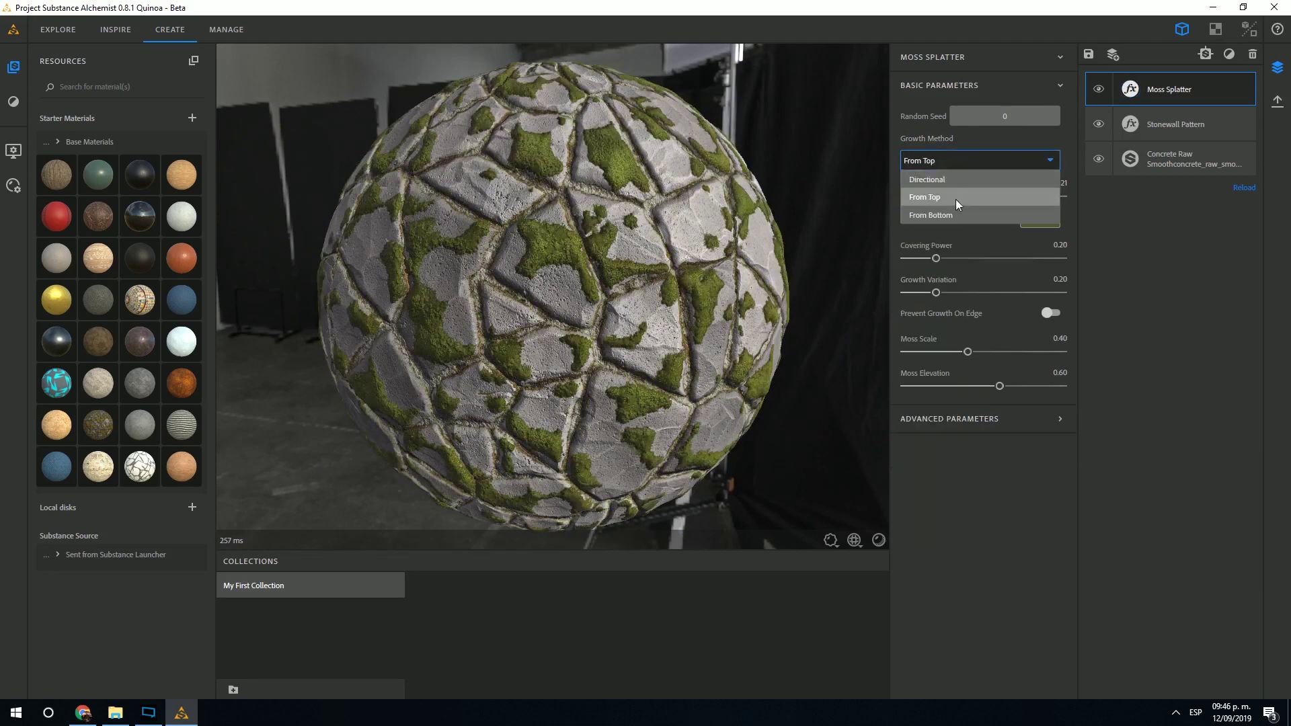
click(941, 215)
Step: Set the moss's covering power to 0.09, growth variation to 0.42, scale to 0.20 and elevation to 0.93, and randomize its seed
mouse_move(936, 258)
mouse_down()
mouse_move(1059, 259)
mouse_move(919, 258)
mouse_up()
drag(937, 292, 971, 292)
mouse_move(939, 350)
mouse_down()
mouse_move(1032, 352)
mouse_move(936, 352)
mouse_up()
drag(998, 386, 923, 393)
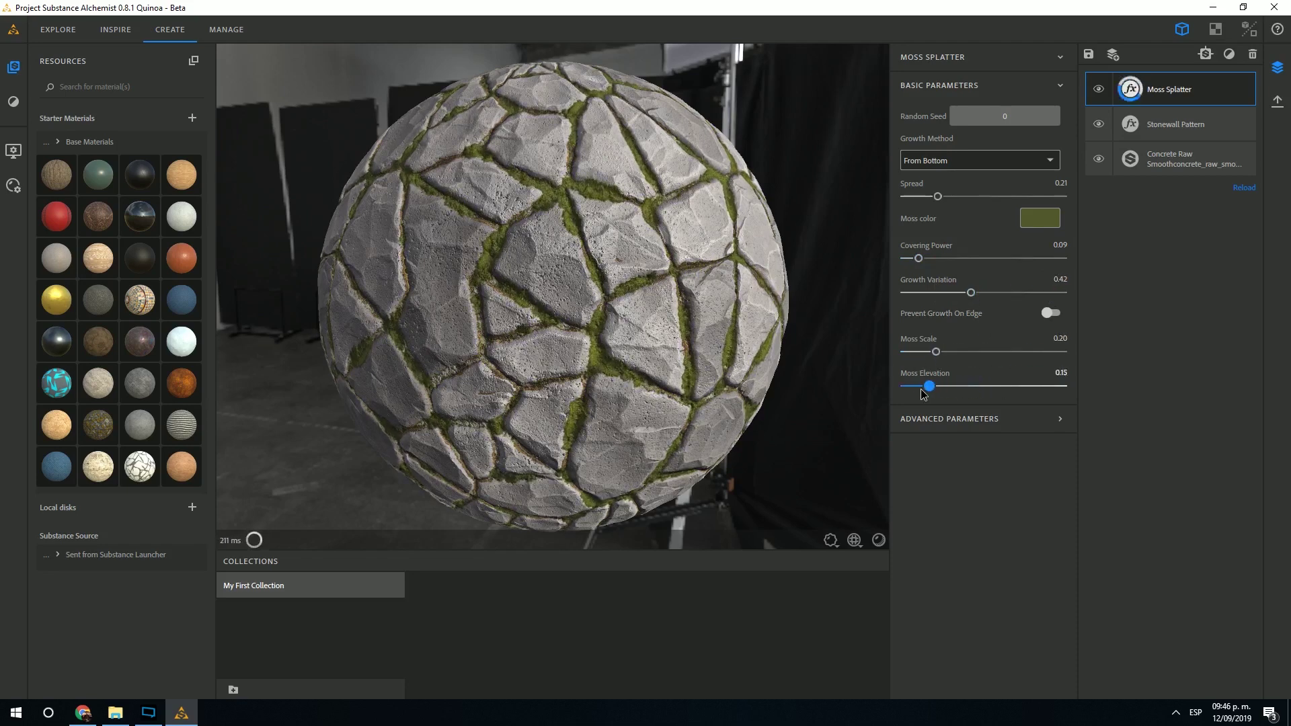
drag(1015, 382, 1067, 367)
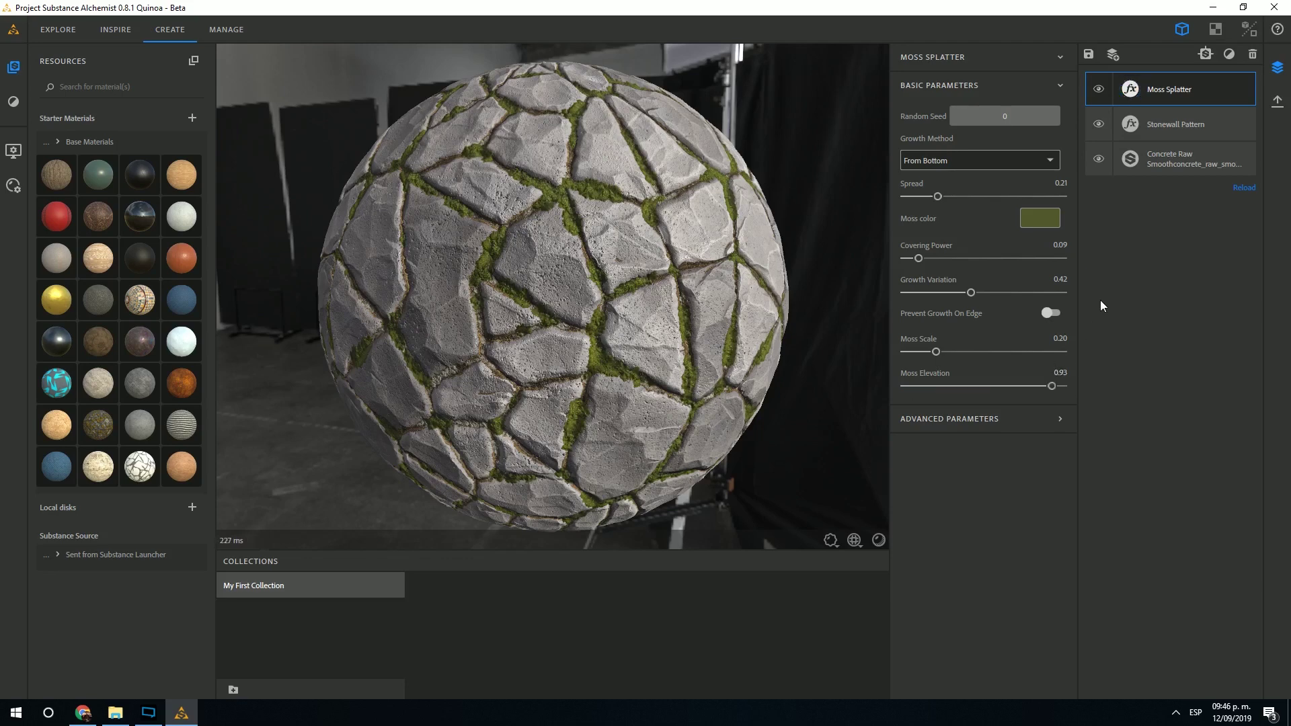
click(1039, 116)
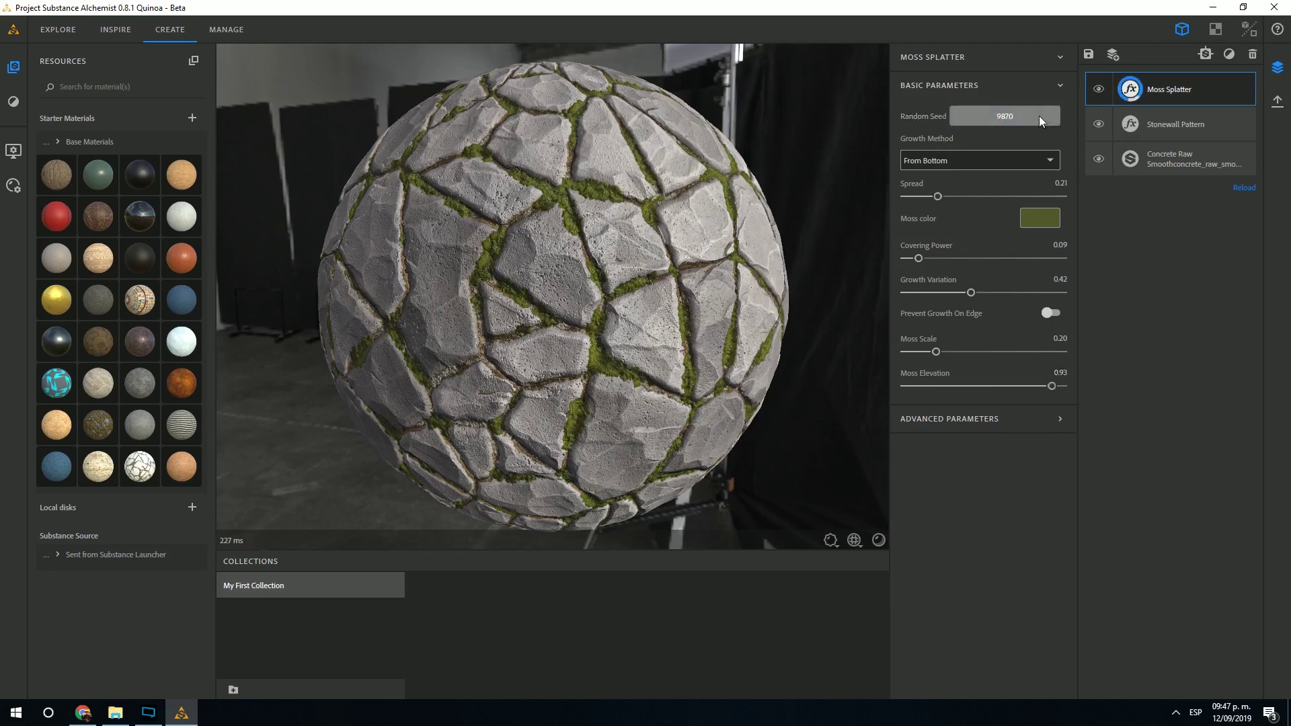
Step: Add a Water filter above the Moss Splatter layer and rotate the environment lighting around the sphere
right_click(1140, 264)
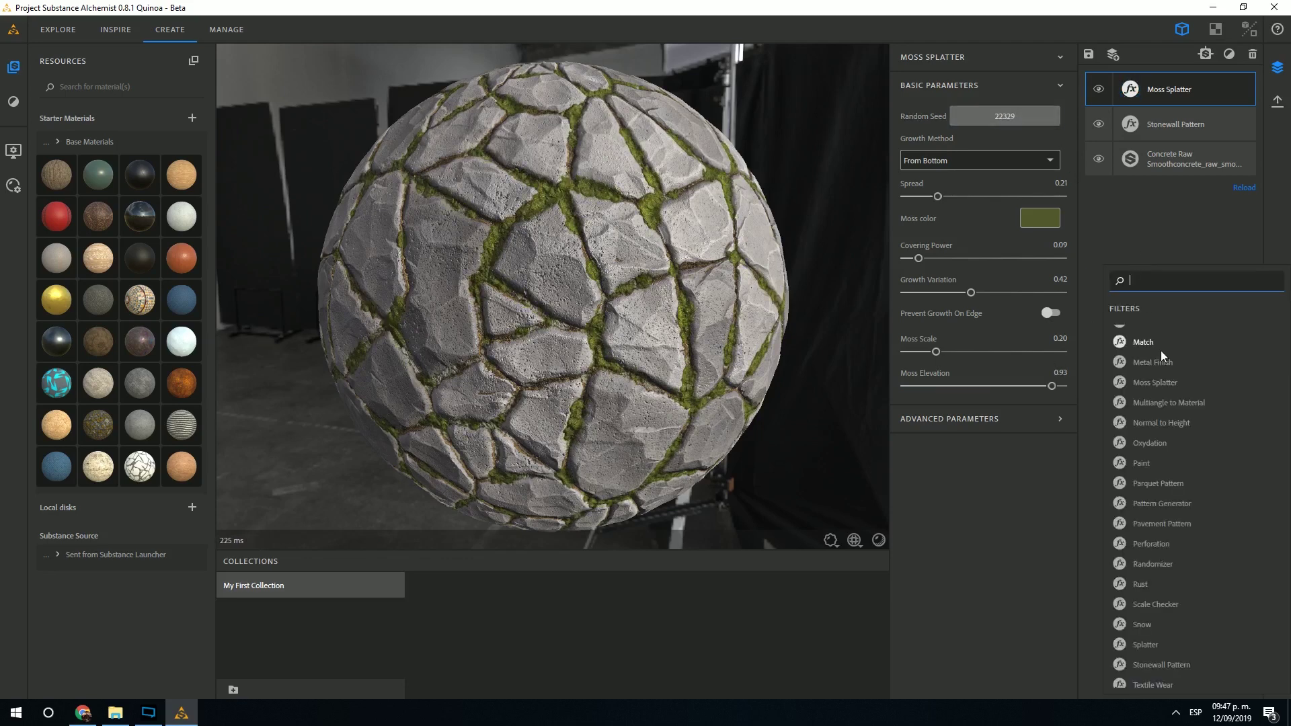
scroll(1170, 430, down, 5)
click(1168, 659)
scroll(547, 316, up, 5)
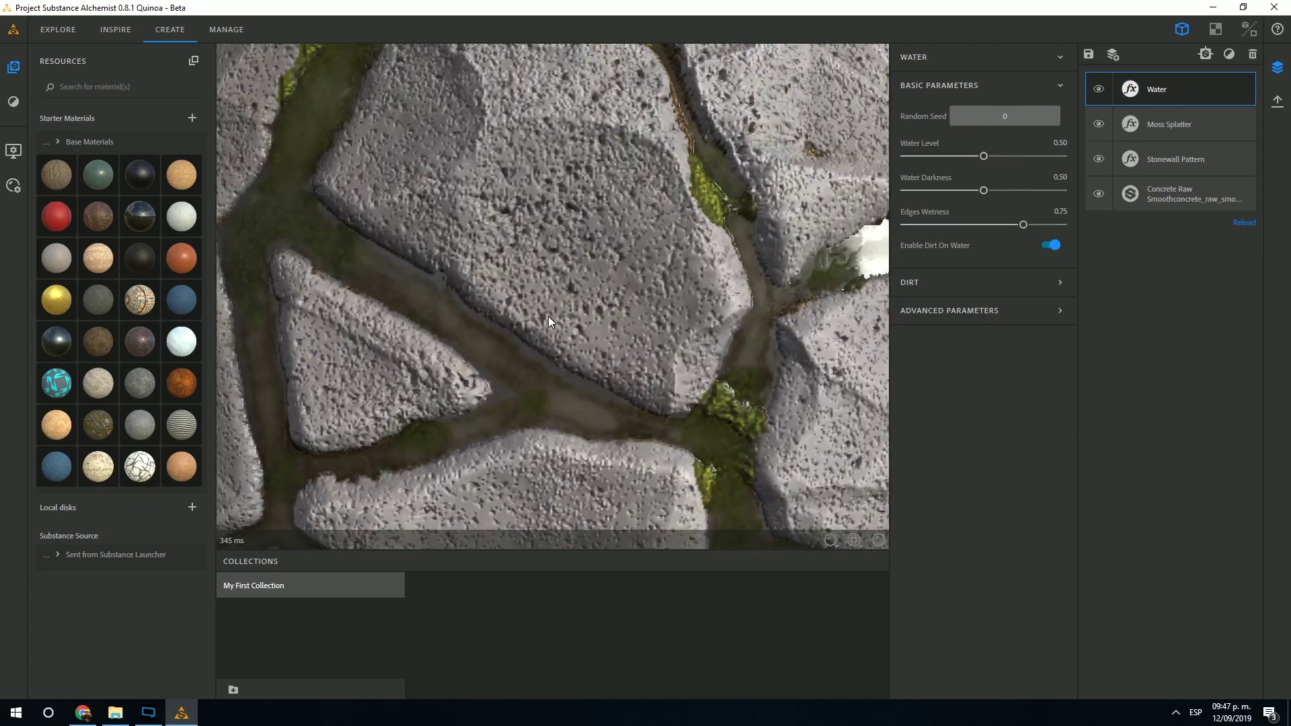
scroll(526, 335, down, 2)
scroll(572, 333, down, 5)
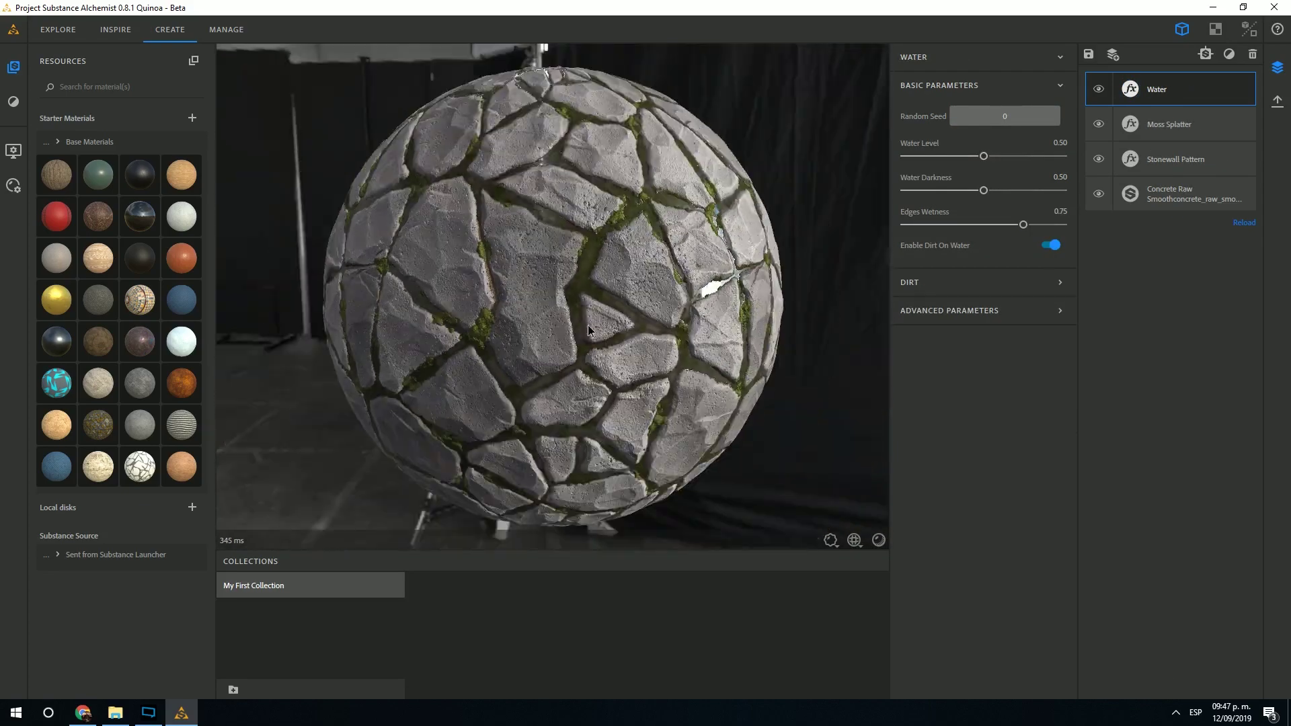
drag(620, 331, 660, 314)
shift+right_drag(660, 314, 697, 331)
drag(697, 329, 697, 322)
Step: Set the water level to 0.34, the water darkness to 0.51 and the edges wetness to 0.82
click(960, 157)
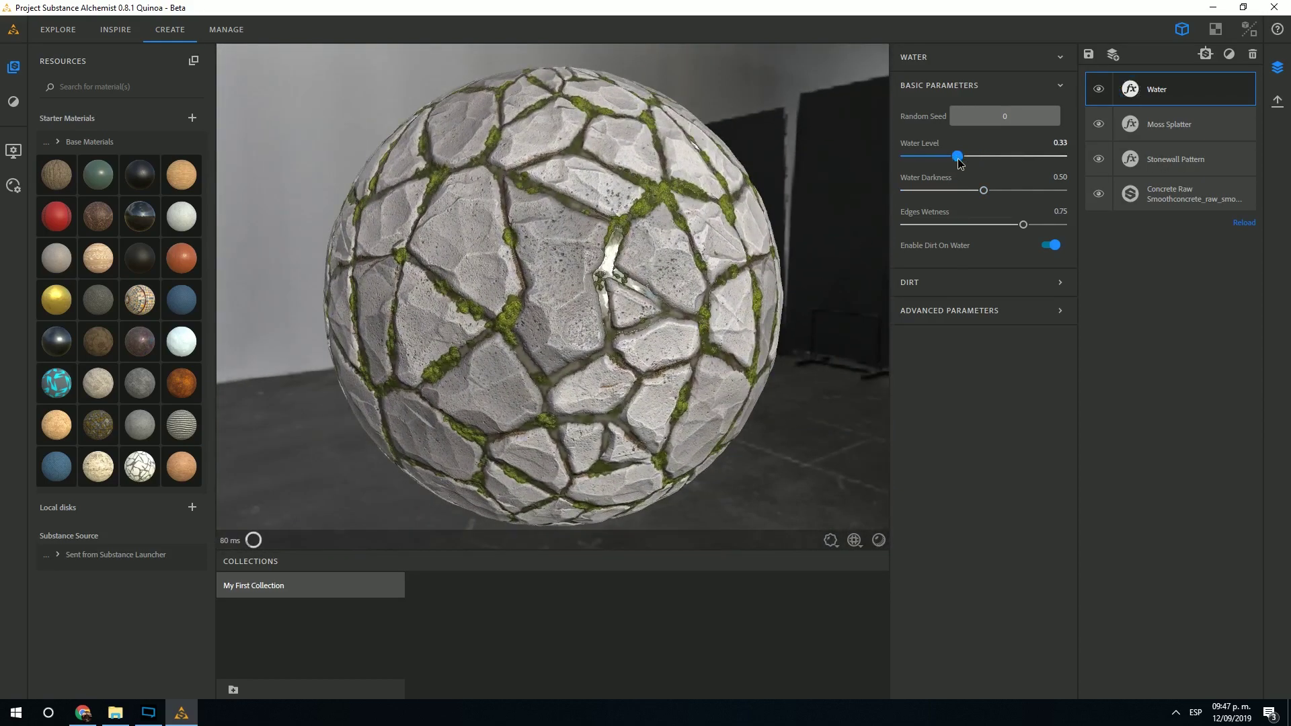
click(987, 191)
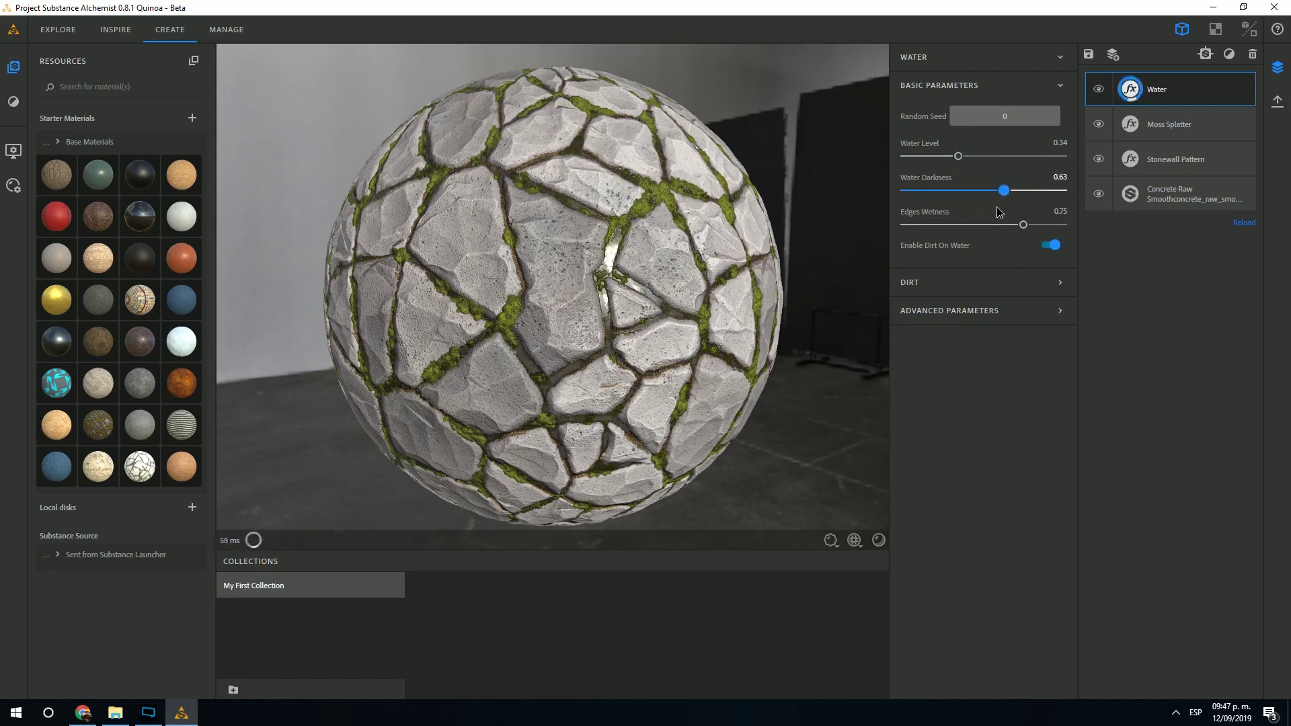
click(1017, 226)
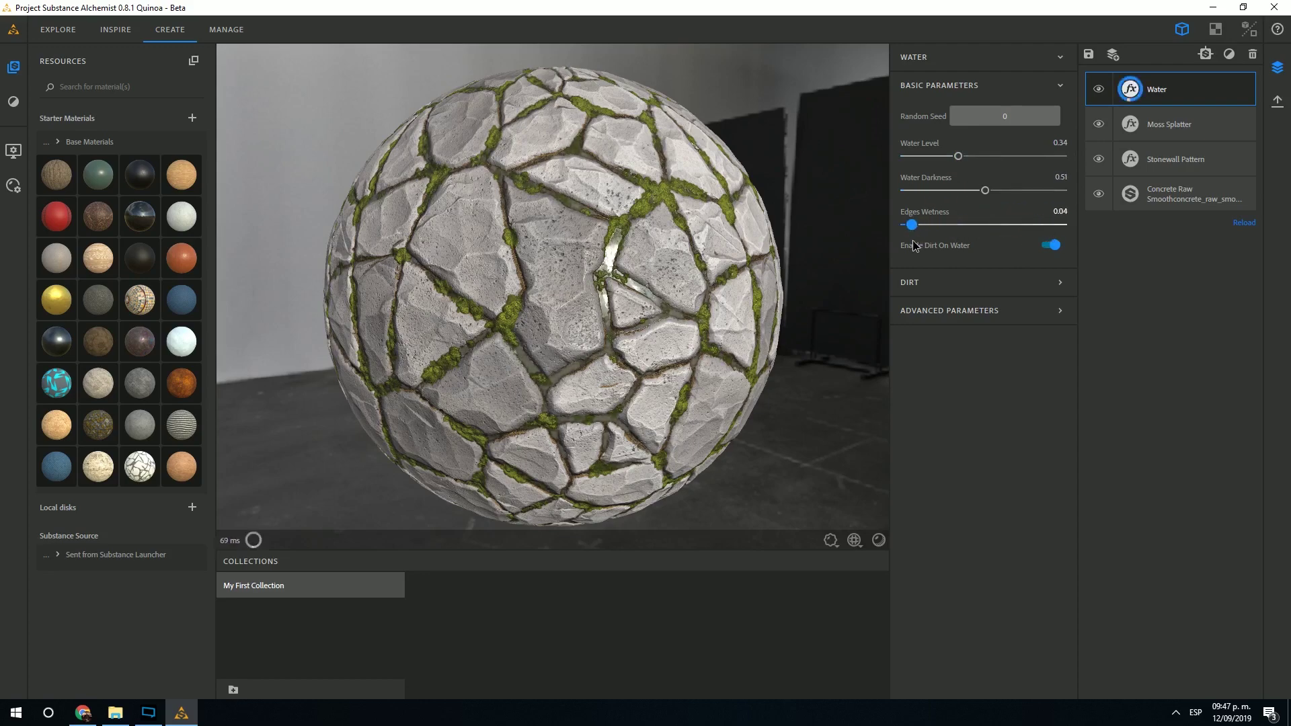
scroll(771, 296, up, 5)
drag(1038, 227, 1034, 225)
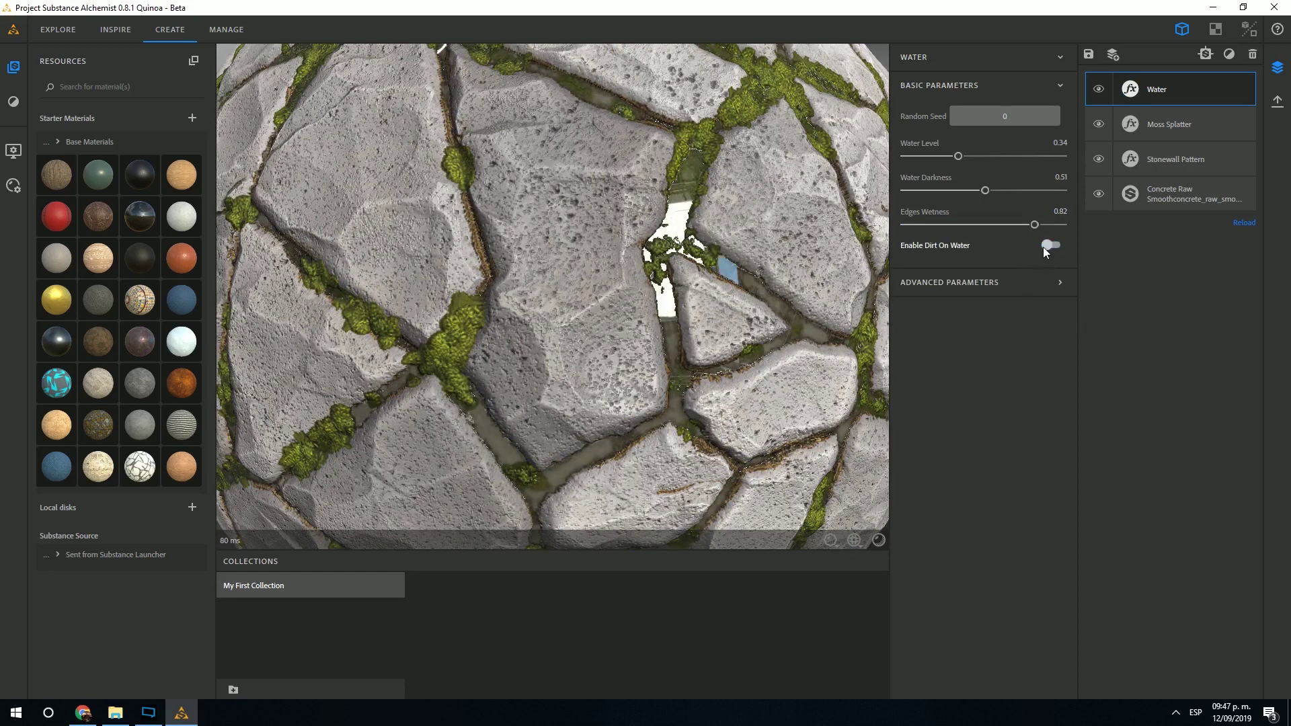
Step: Keep dirt on water enabled and set its dirt quantity to 0.85, dirt border distance to 0.15 and border warp to 0.29
click(1026, 285)
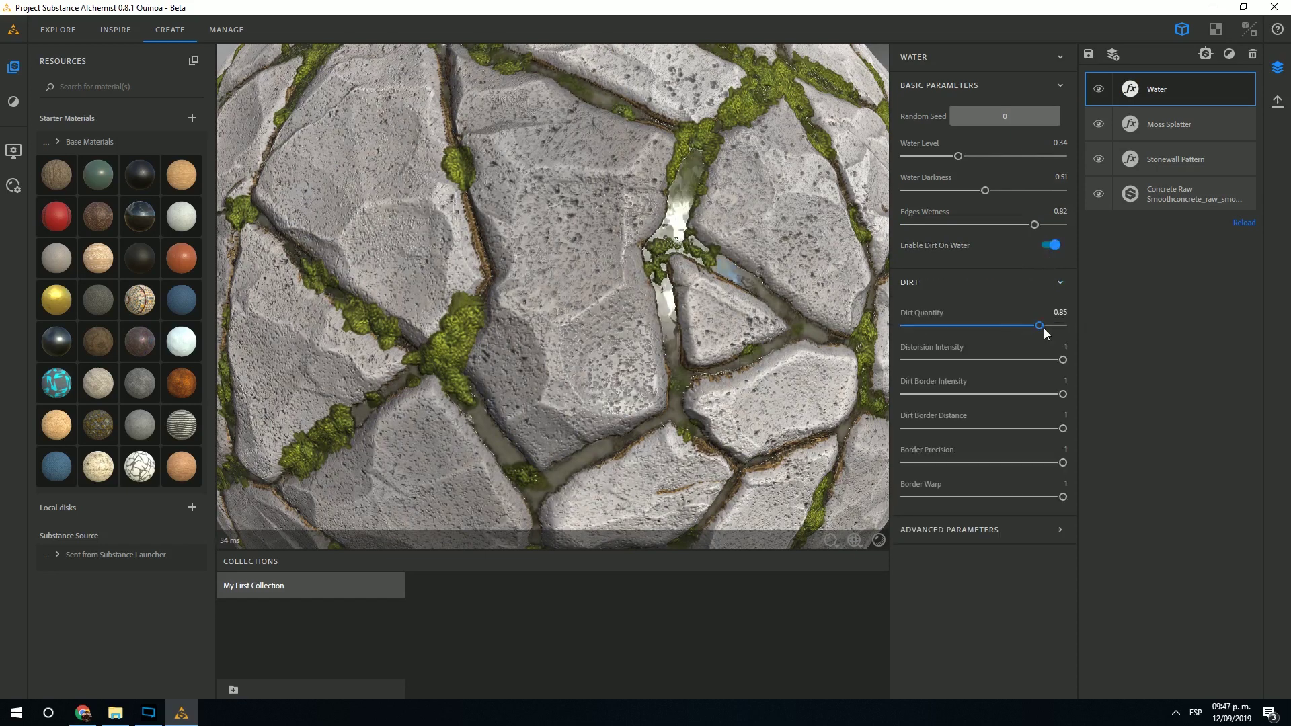
mouse_move(1044, 329)
mouse_down()
mouse_move(935, 344)
mouse_move(1040, 341)
mouse_up()
scroll(725, 351, down, 5)
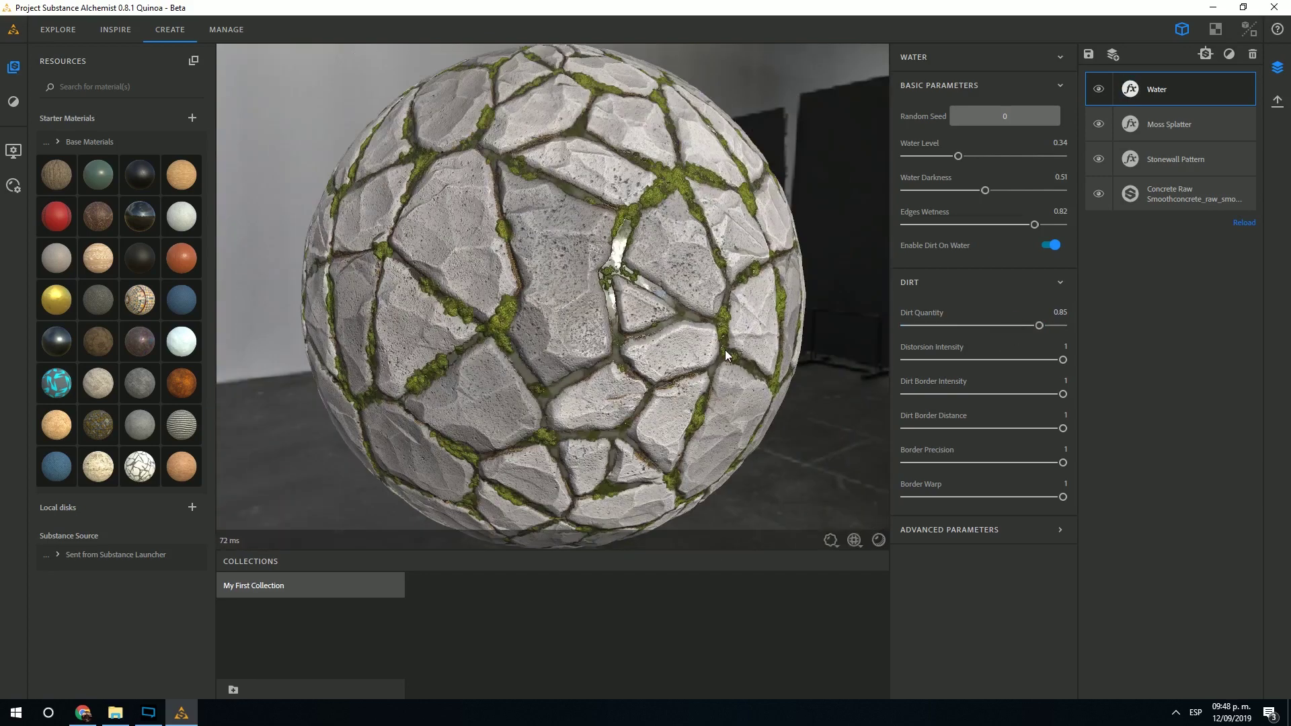
scroll(841, 390, up, 3)
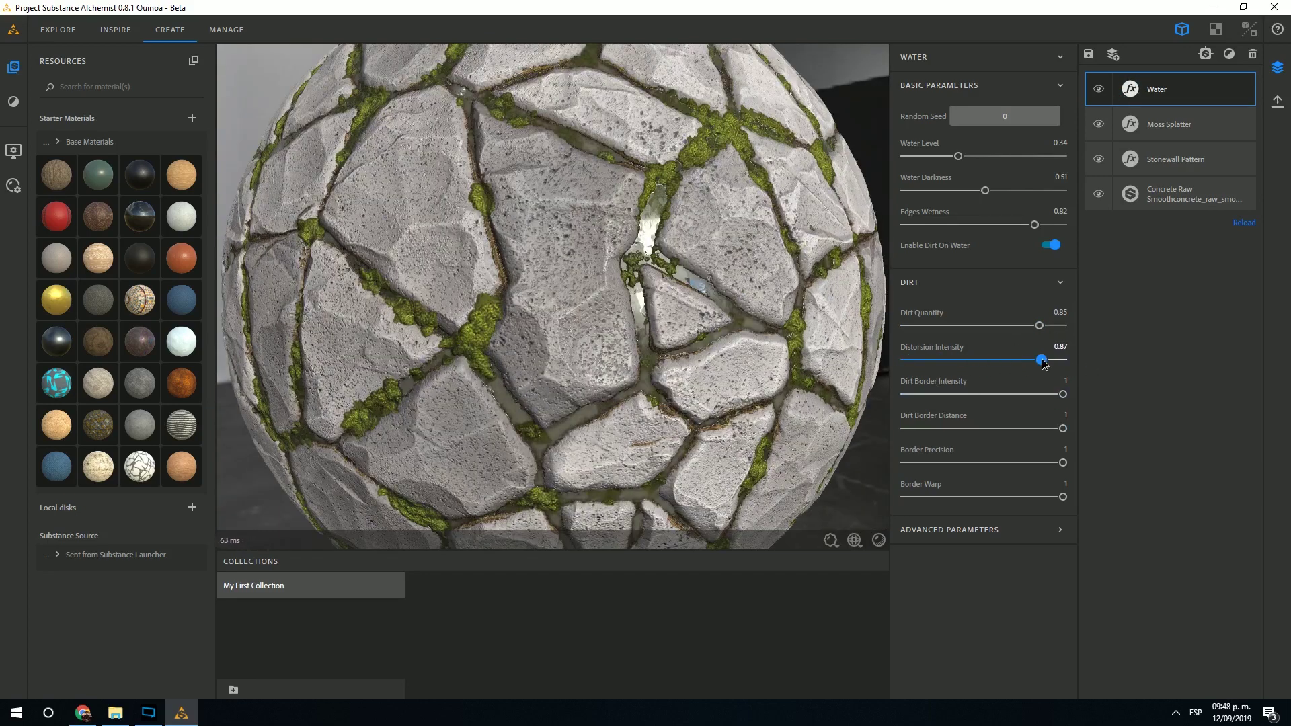
drag(1062, 395, 932, 428)
drag(726, 385, 705, 369)
drag(950, 431, 928, 429)
drag(1063, 463, 951, 497)
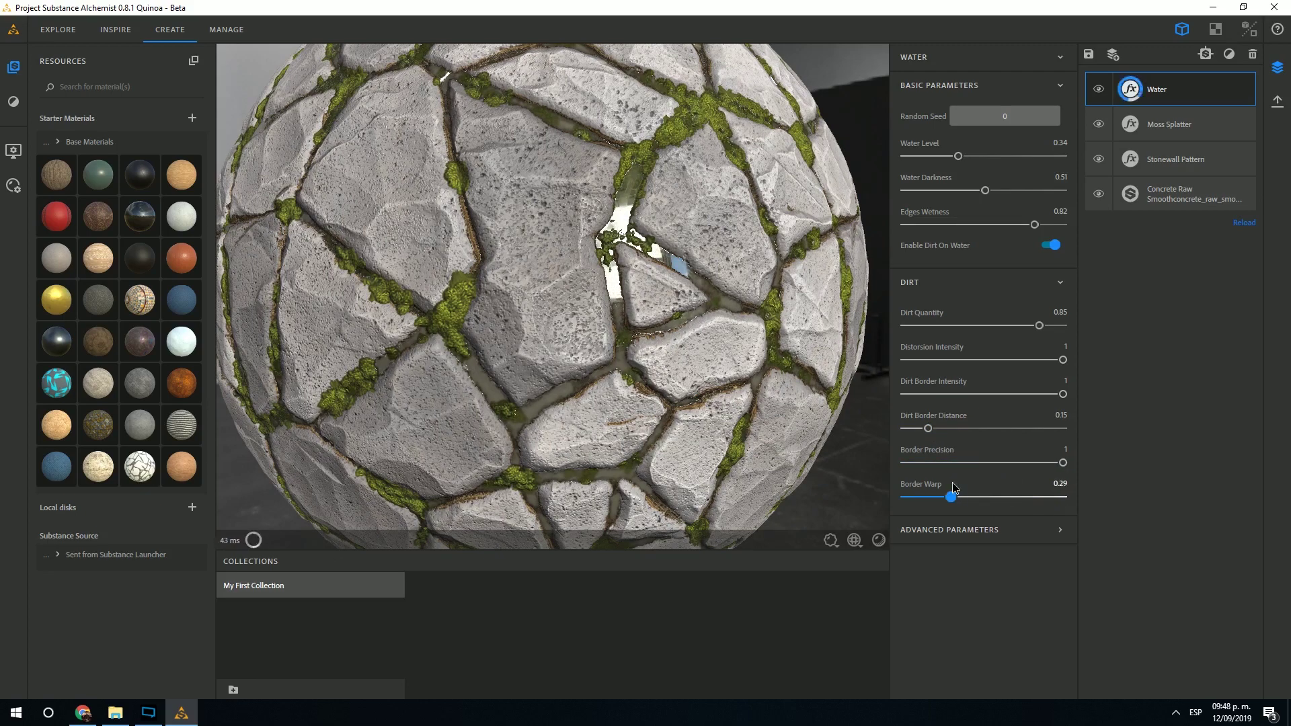
click(1060, 282)
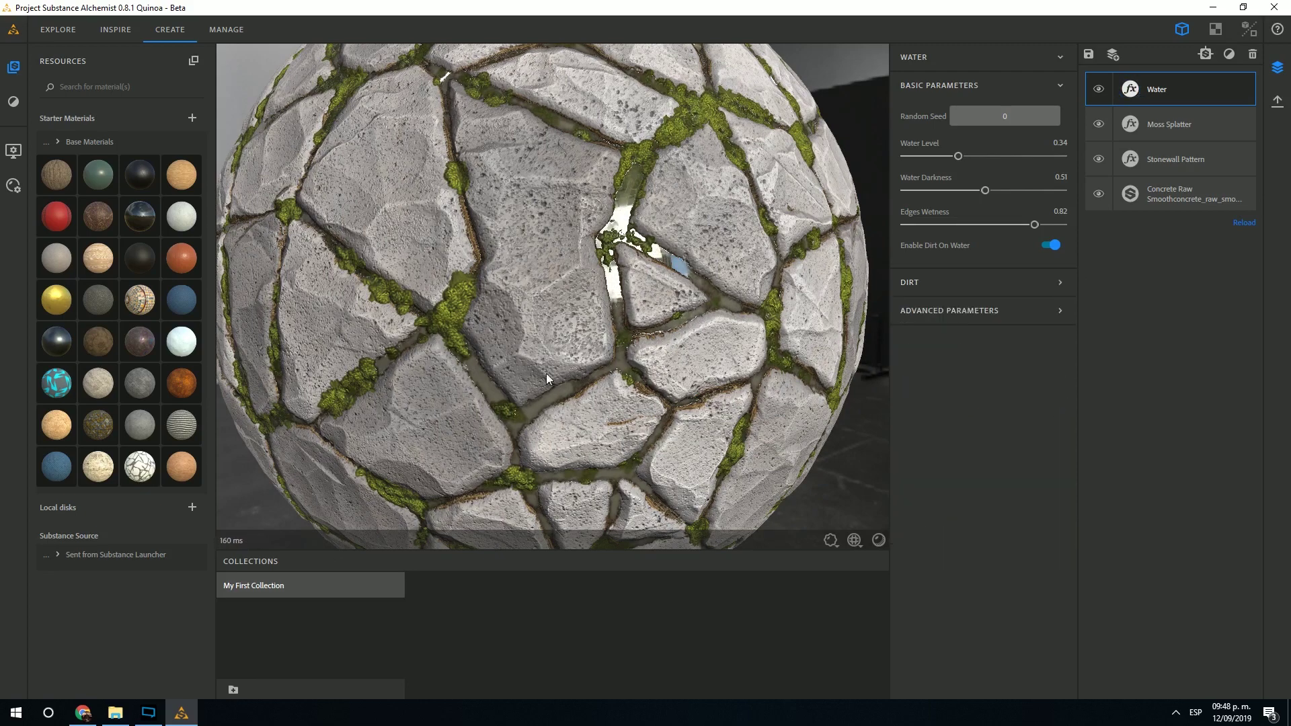
Step: Try Arc Pavement and Irregular Pavement as the Stonewall Pattern layer's stone pattern, and set it to Pavement
scroll(484, 284, down, 5)
click(1176, 159)
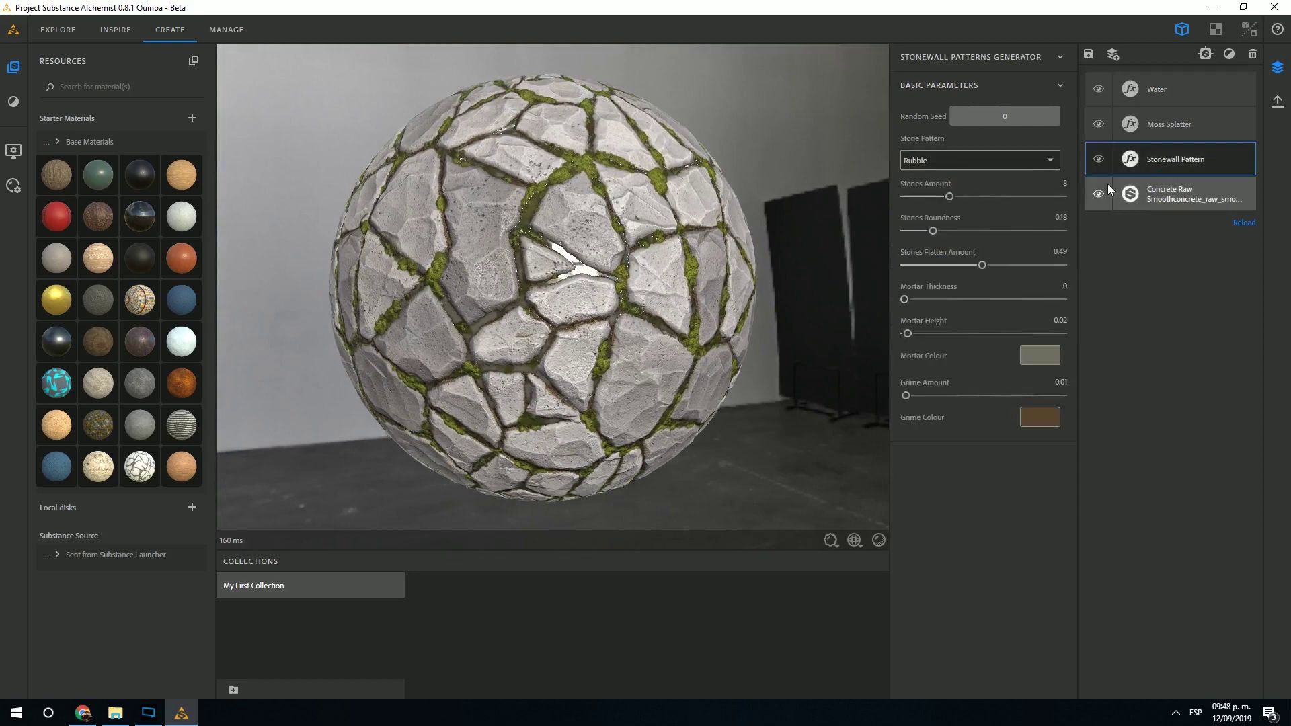
mouse_move(953, 201)
mouse_down()
mouse_move(983, 199)
mouse_move(961, 200)
mouse_up()
click(982, 164)
click(963, 268)
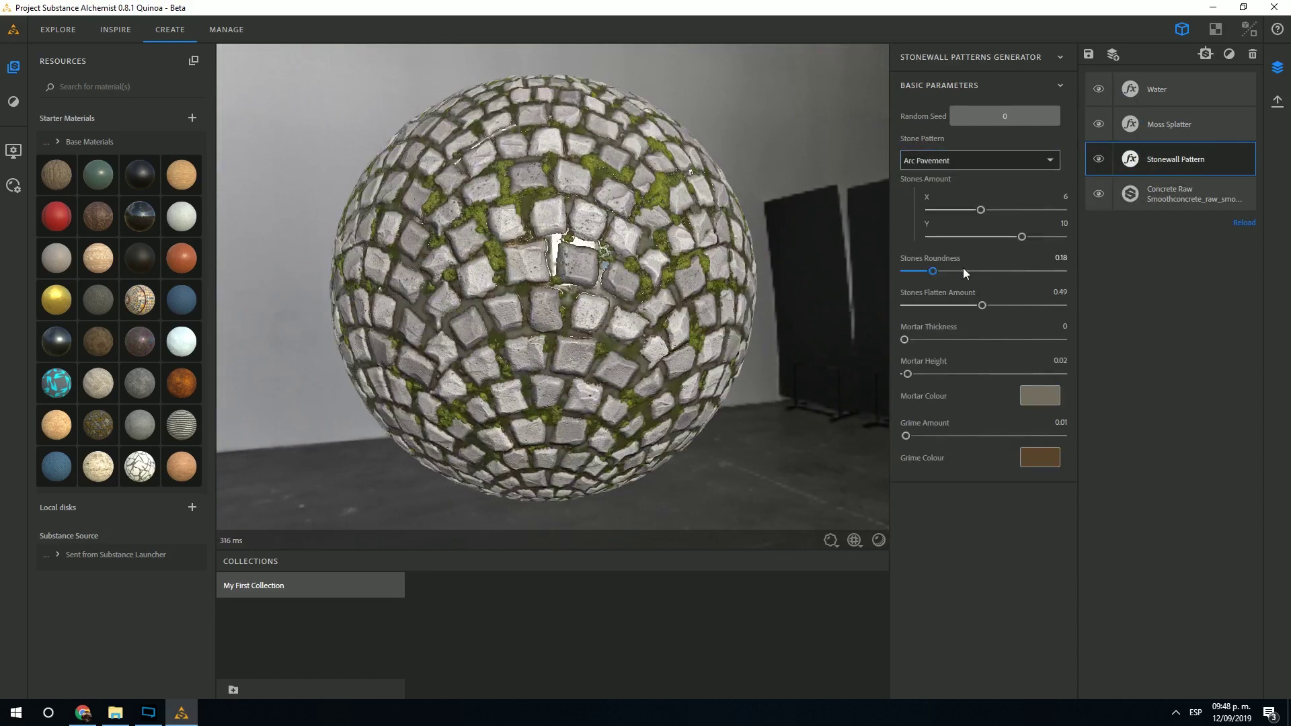
click(982, 167)
click(963, 250)
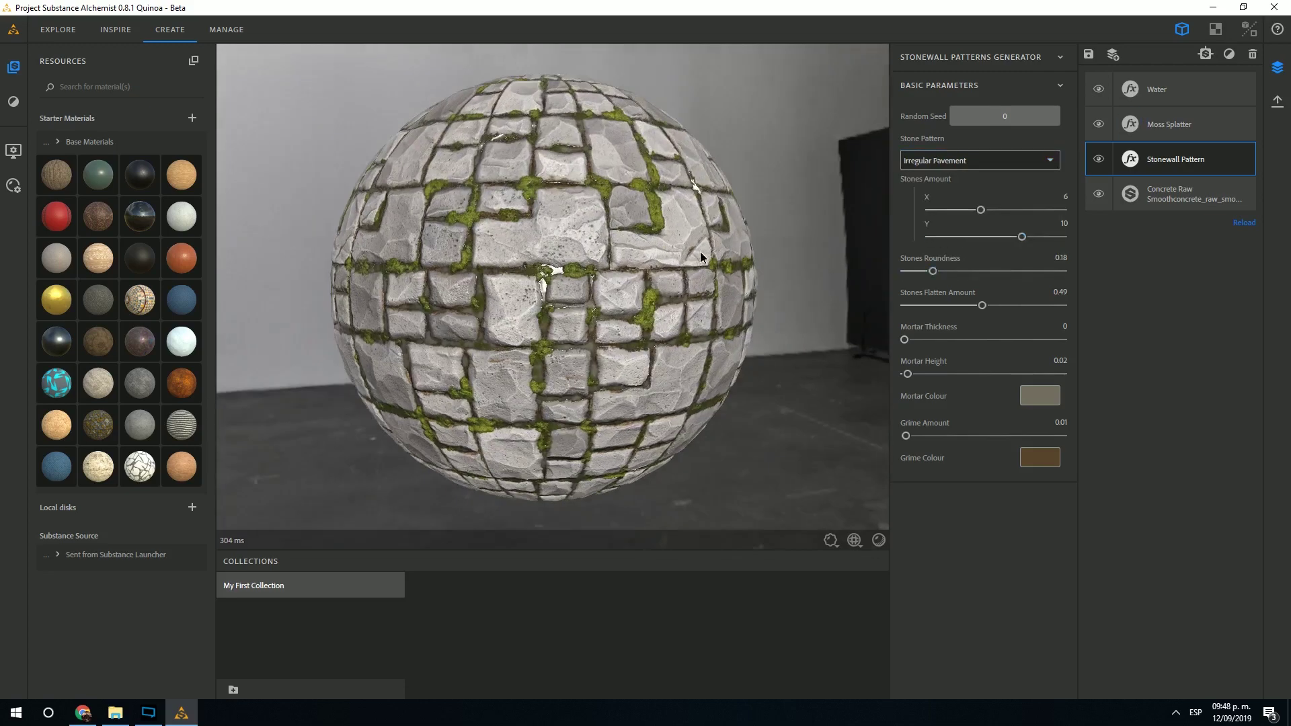
click(1007, 165)
click(956, 232)
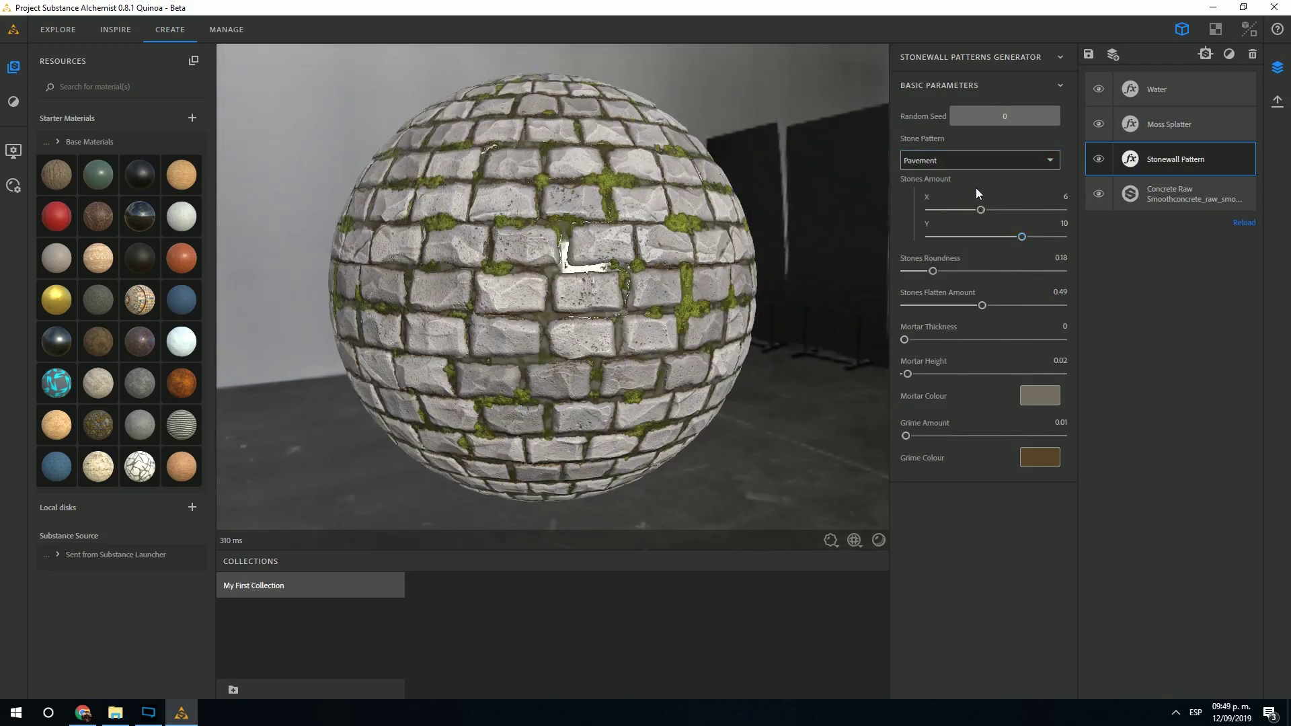
Step: Set the Stonewall Pattern layer's stones roundness to 0.23 and its mortar thickness to 0.03
drag(537, 254, 290, 269)
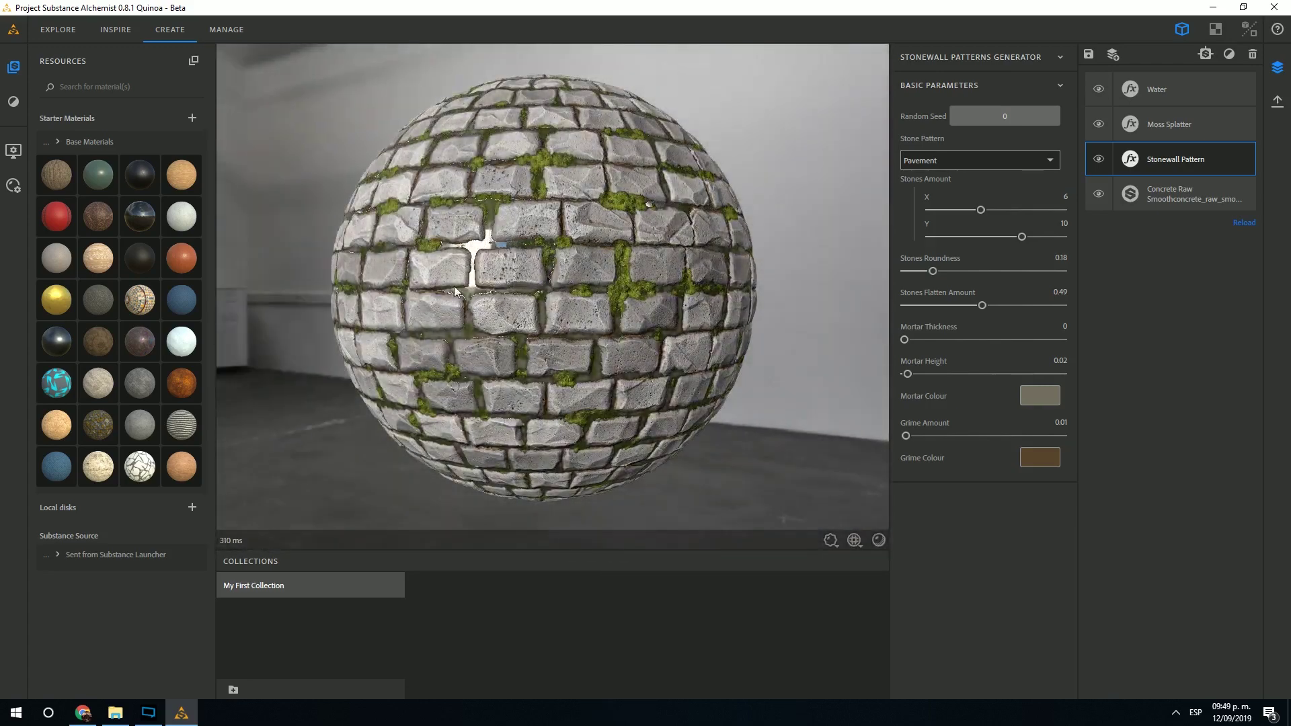
mouse_move(935, 272)
mouse_down()
mouse_move(958, 278)
mouse_move(941, 275)
mouse_up()
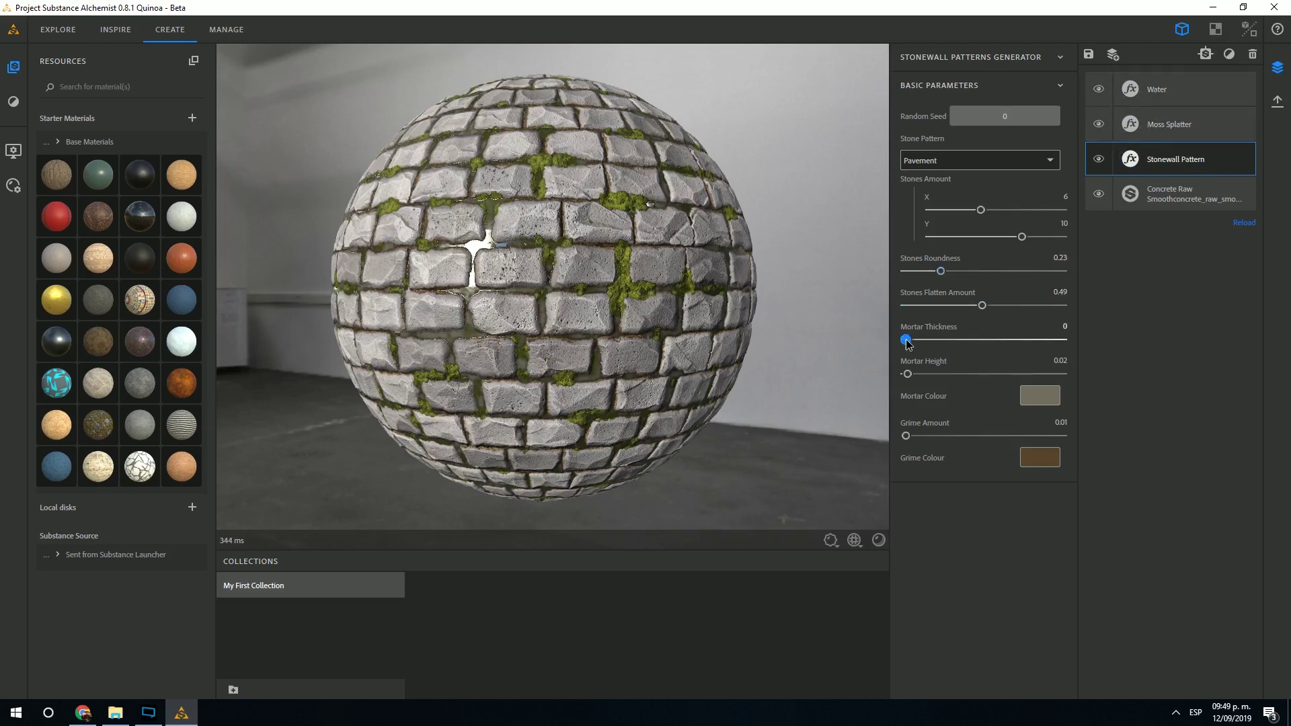
mouse_move(909, 345)
mouse_down()
mouse_move(947, 343)
mouse_move(914, 343)
mouse_up()
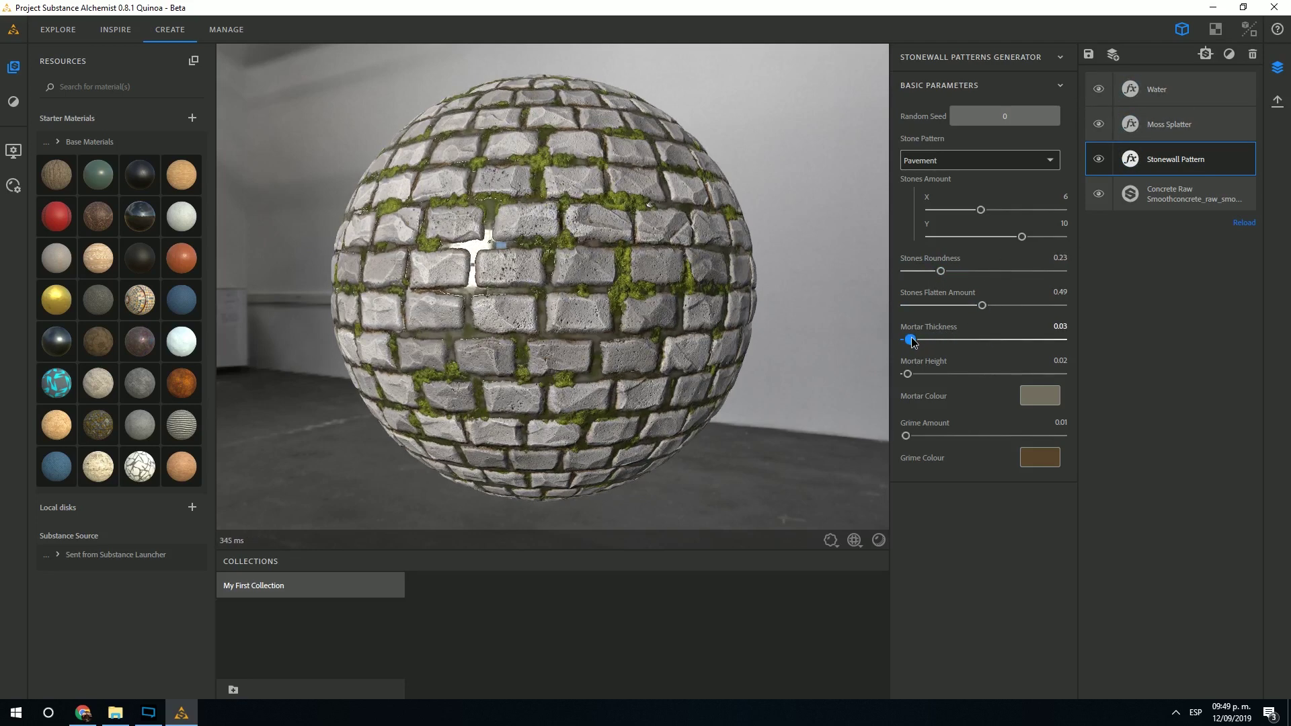
Step: Start exporting the current material, with resolution 2048 x 2048 and JPEG format
click(1276, 104)
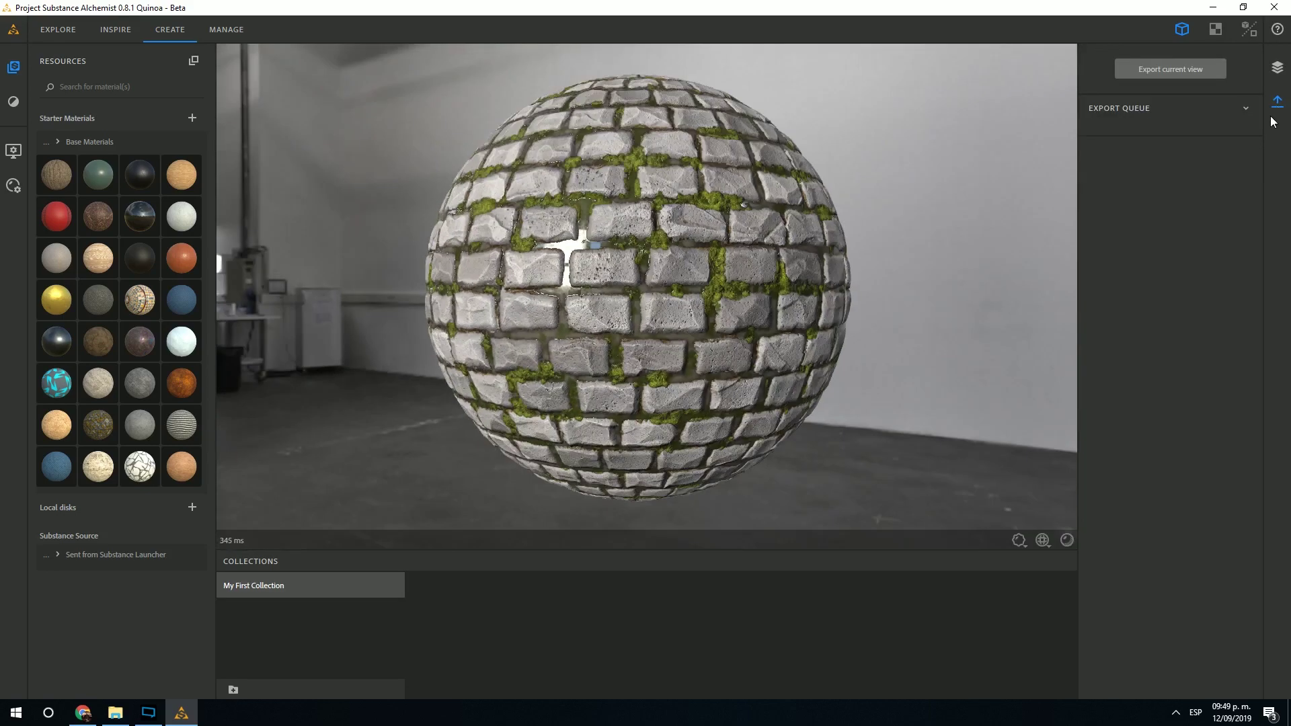
click(1186, 117)
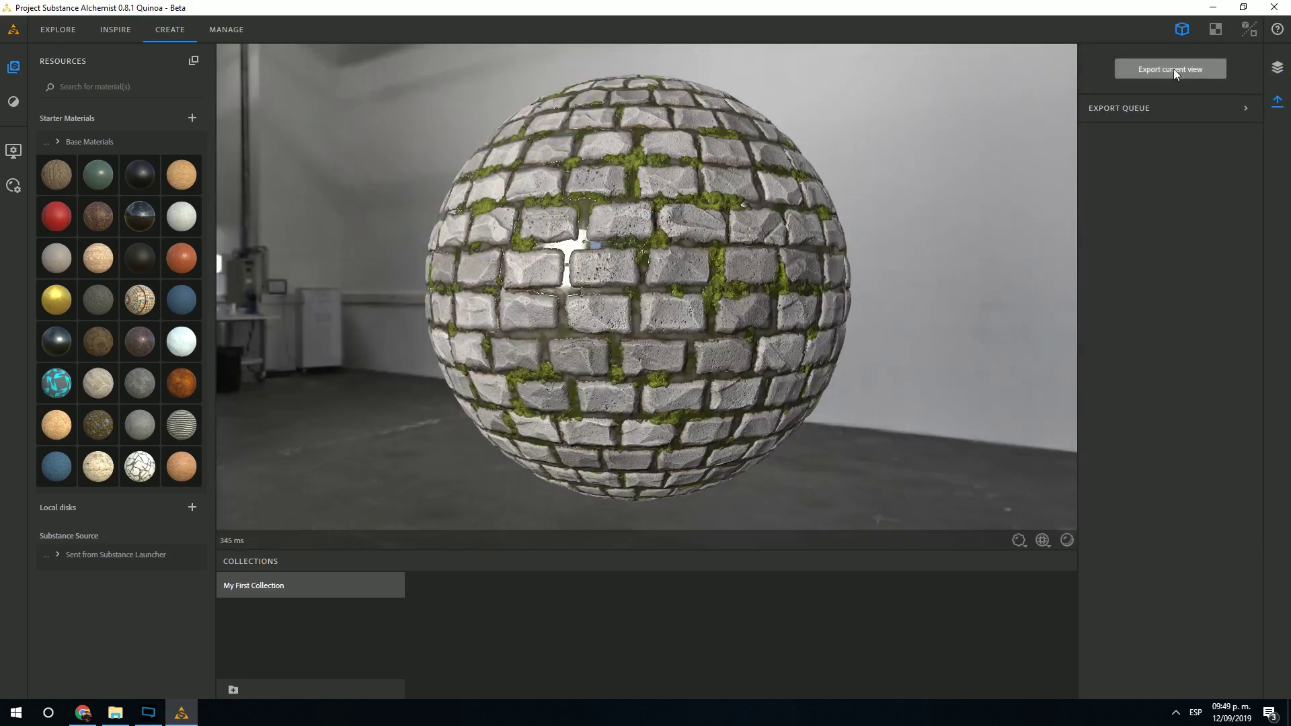
click(1171, 69)
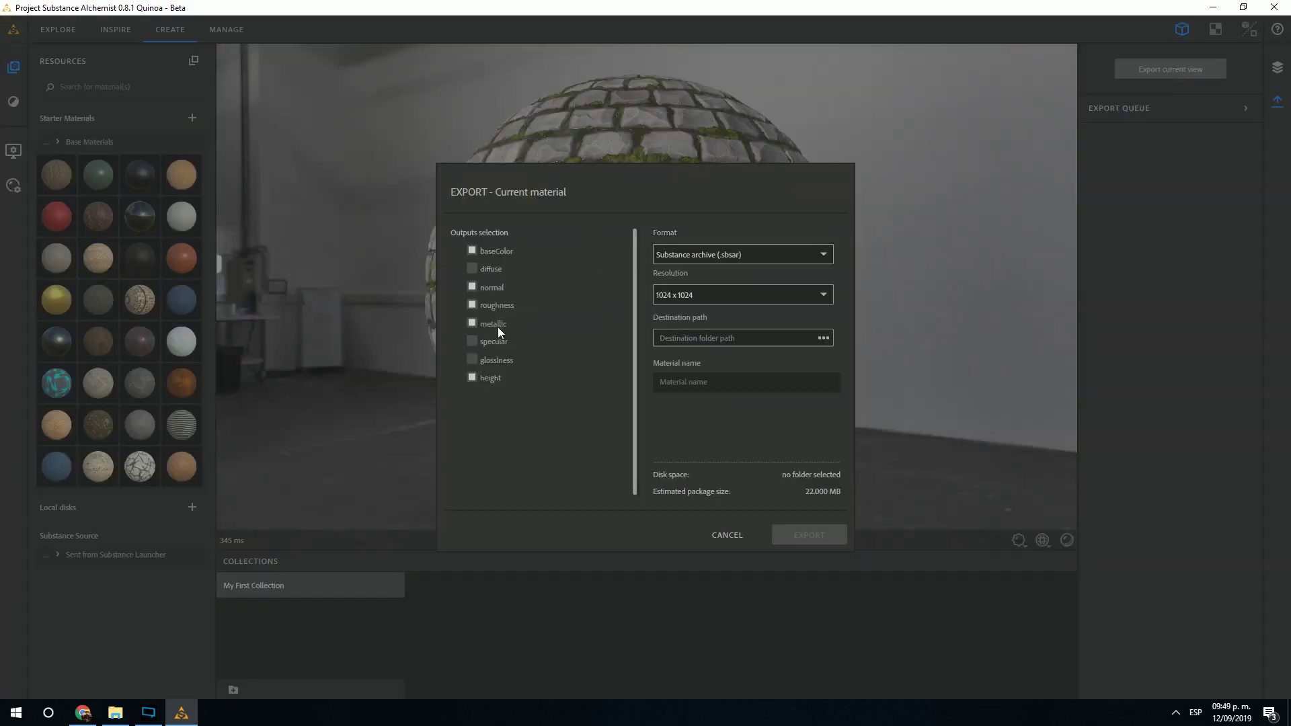
click(807, 295)
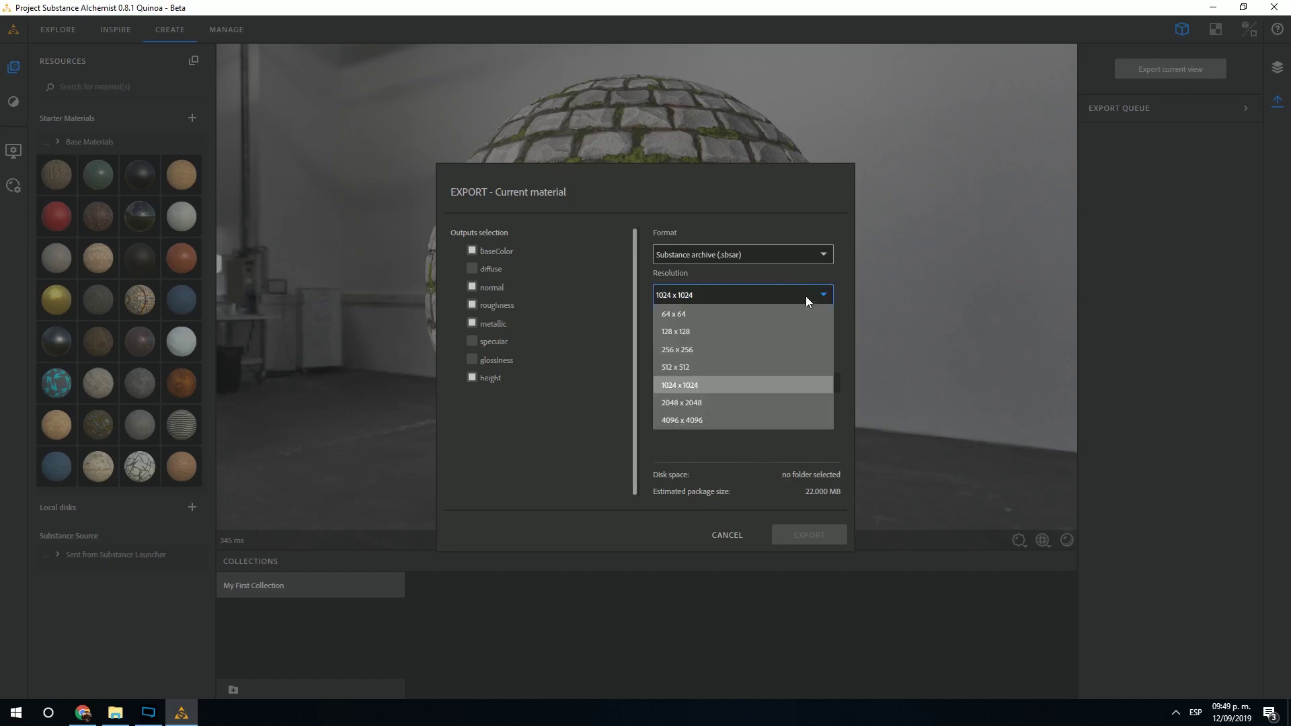
click(716, 402)
click(780, 254)
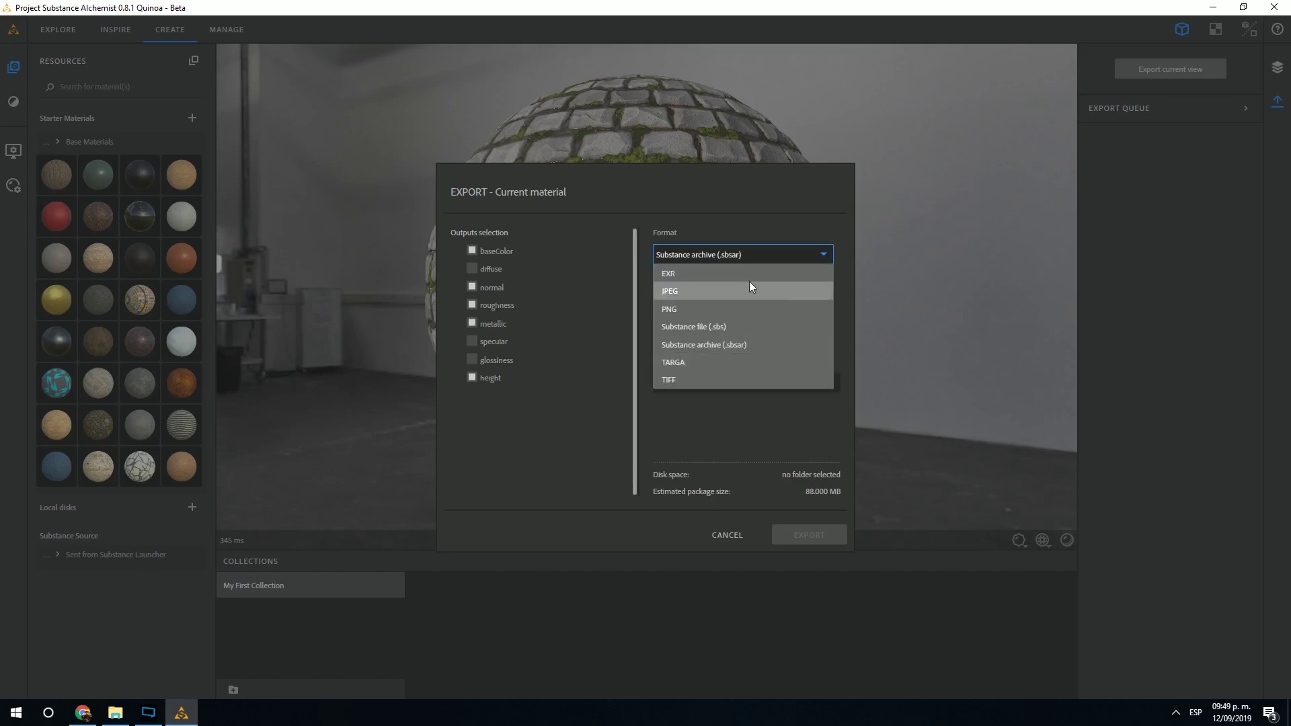
click(694, 293)
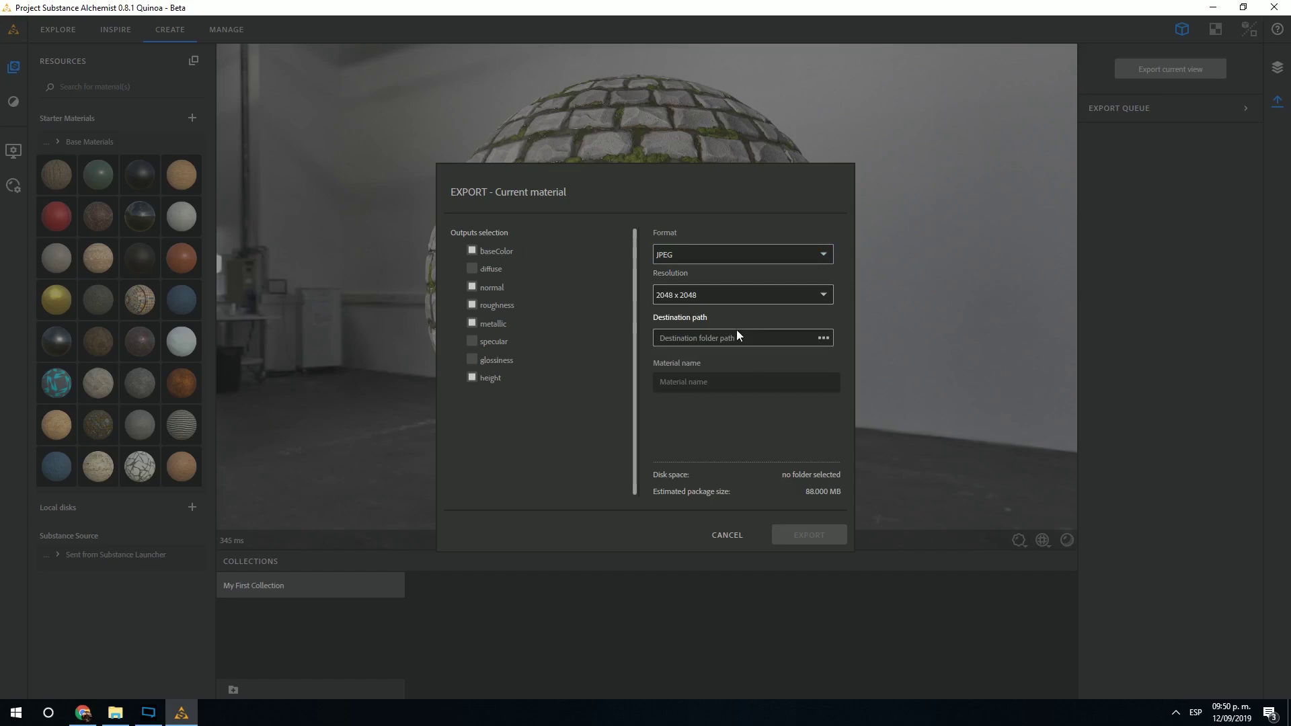
Step: Create a folder named STONE on the desktop and choose it as the export destination
click(822, 338)
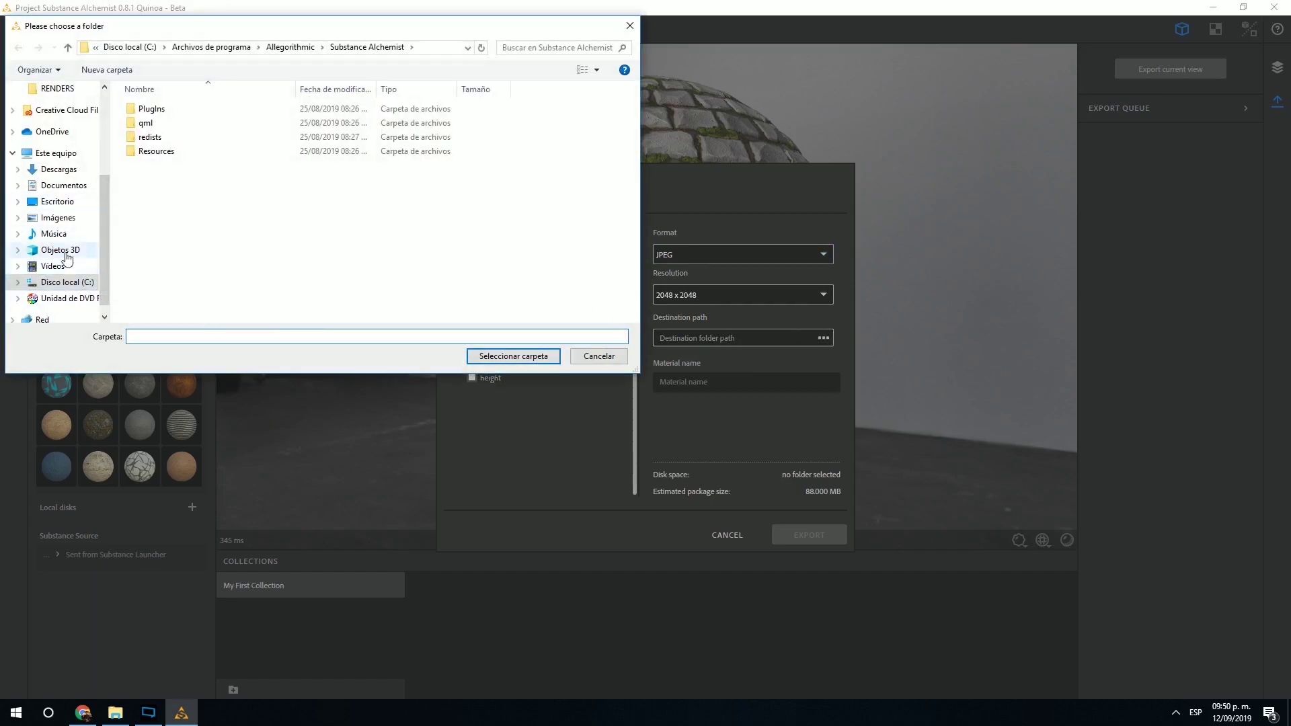
click(61, 202)
right_click(299, 221)
mouse_move(588, 392)
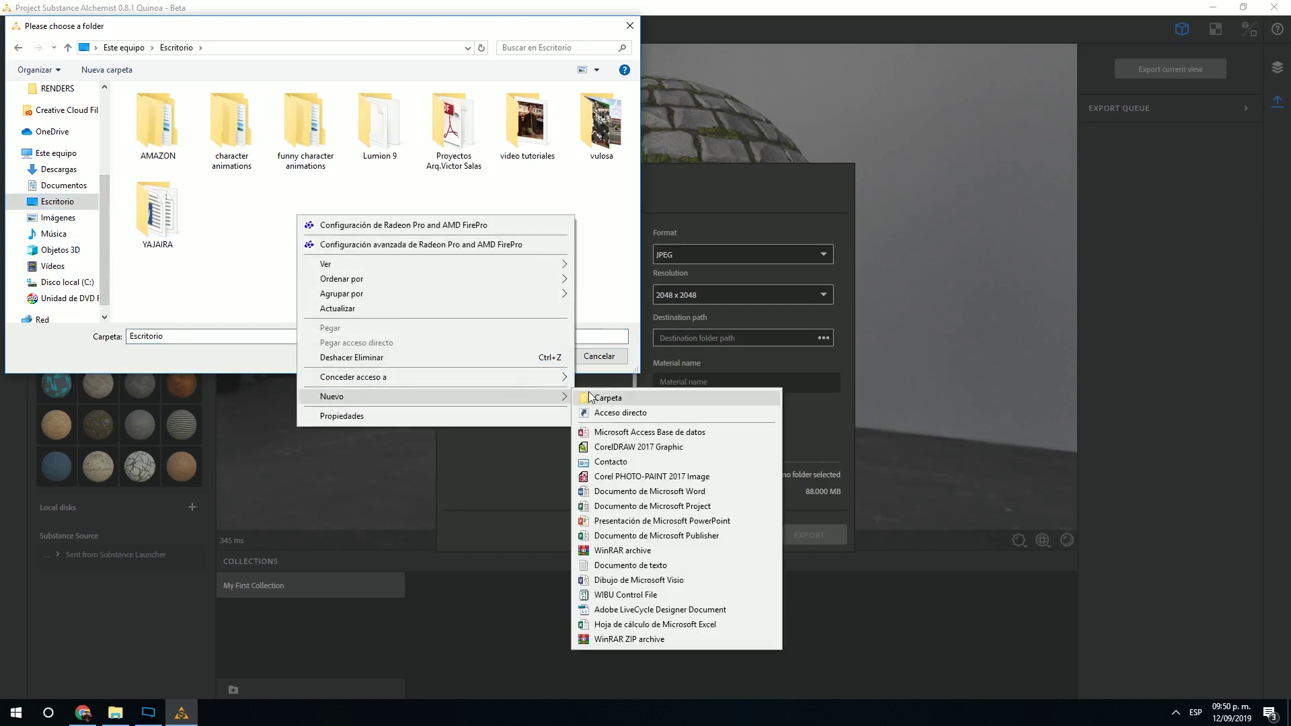
click(632, 401)
text(STONE)
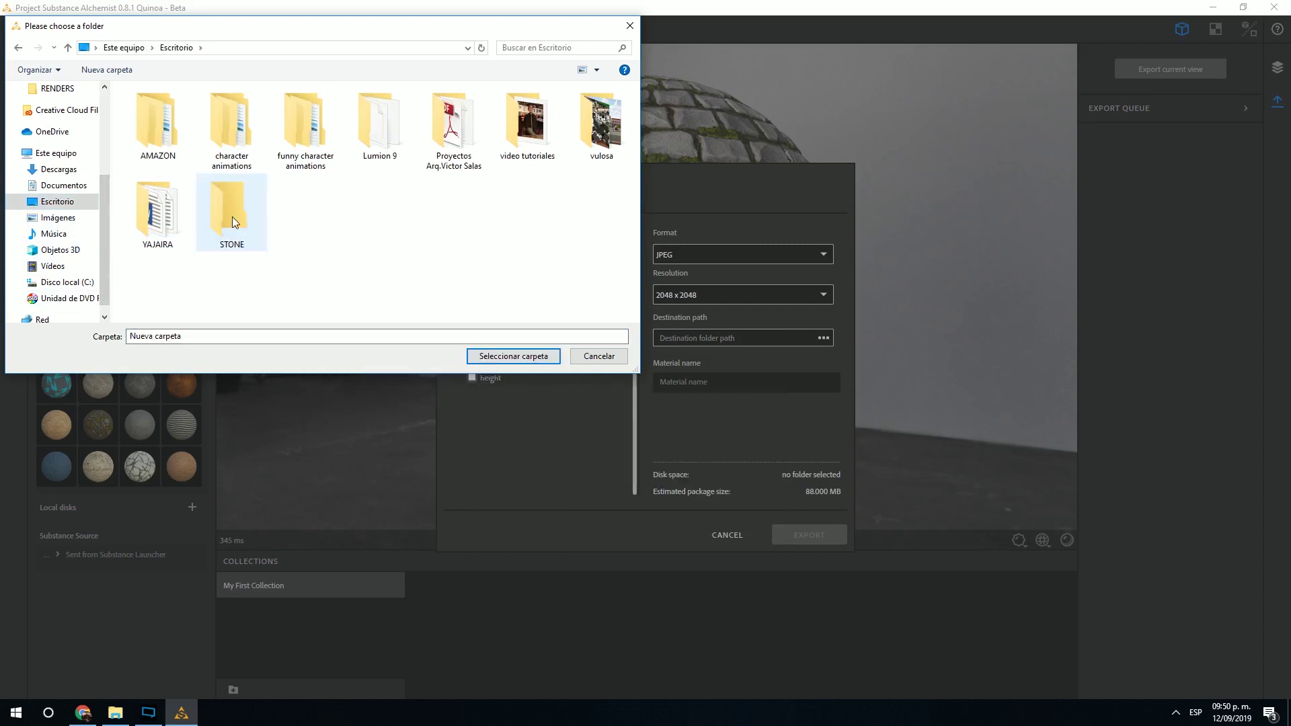
double_click(233, 222)
click(481, 356)
Step: Name the material STONE, exclude the metallic output and export the maps
text(STONE)
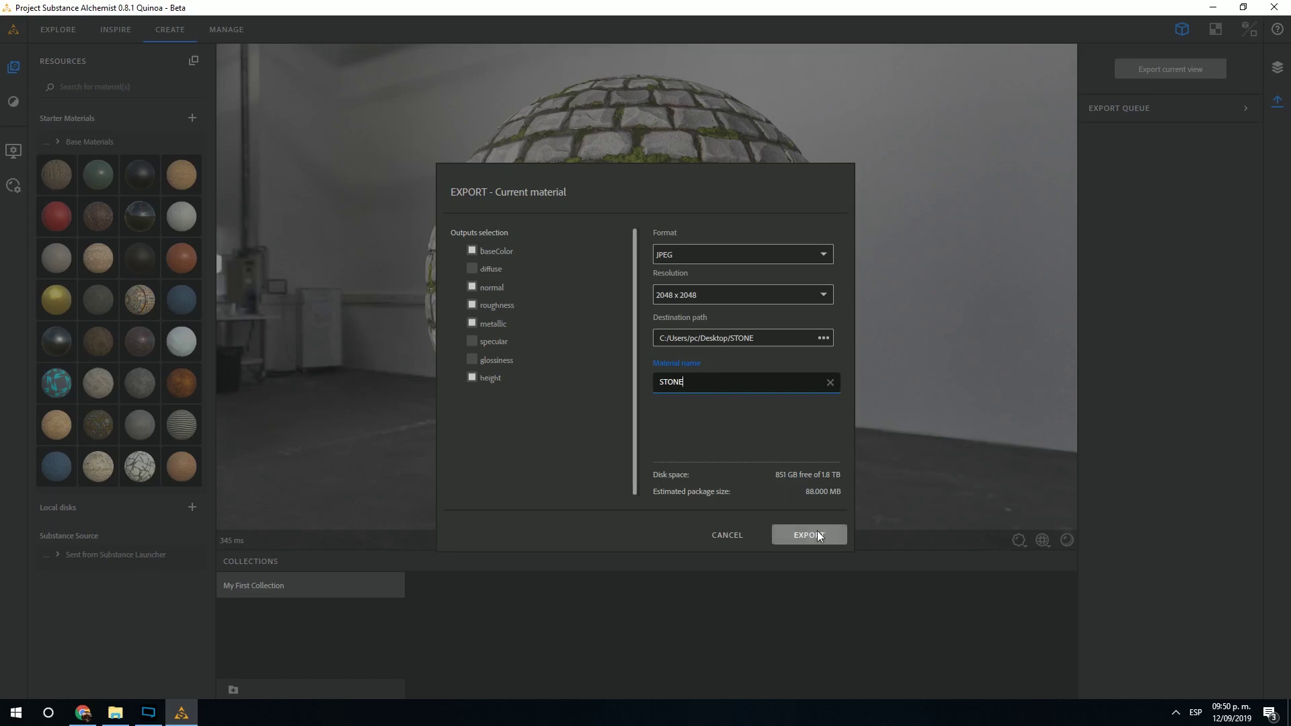
click(487, 327)
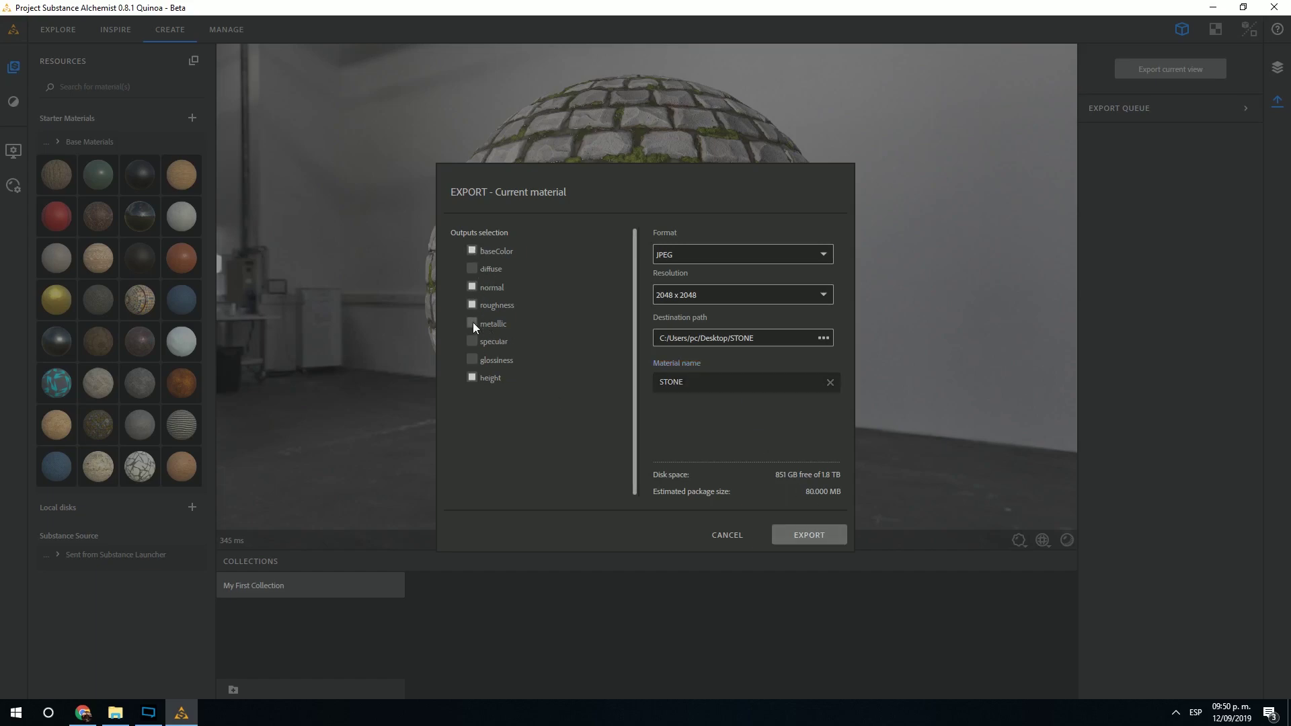
click(801, 531)
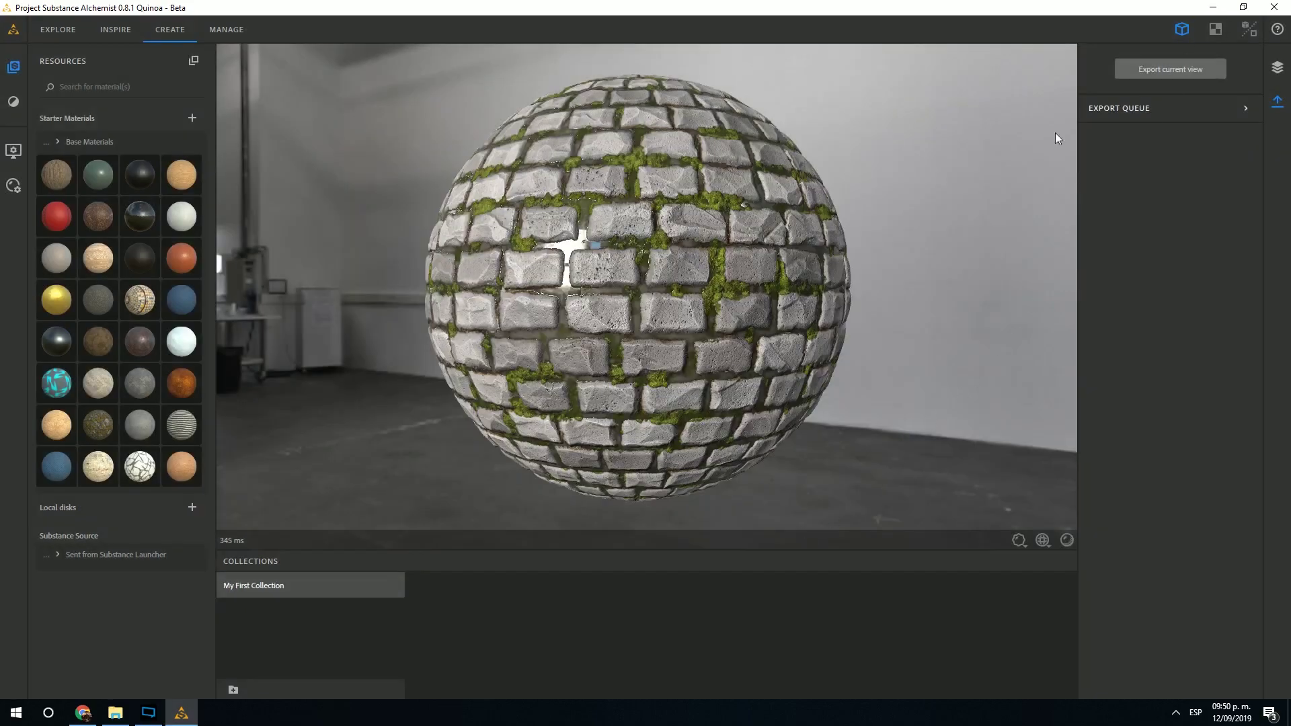
Step: Go to the desktop, open the exported STONE subfolder inside the STONE folder and enlarge its image thumbnails
right_click(123, 710)
click(123, 691)
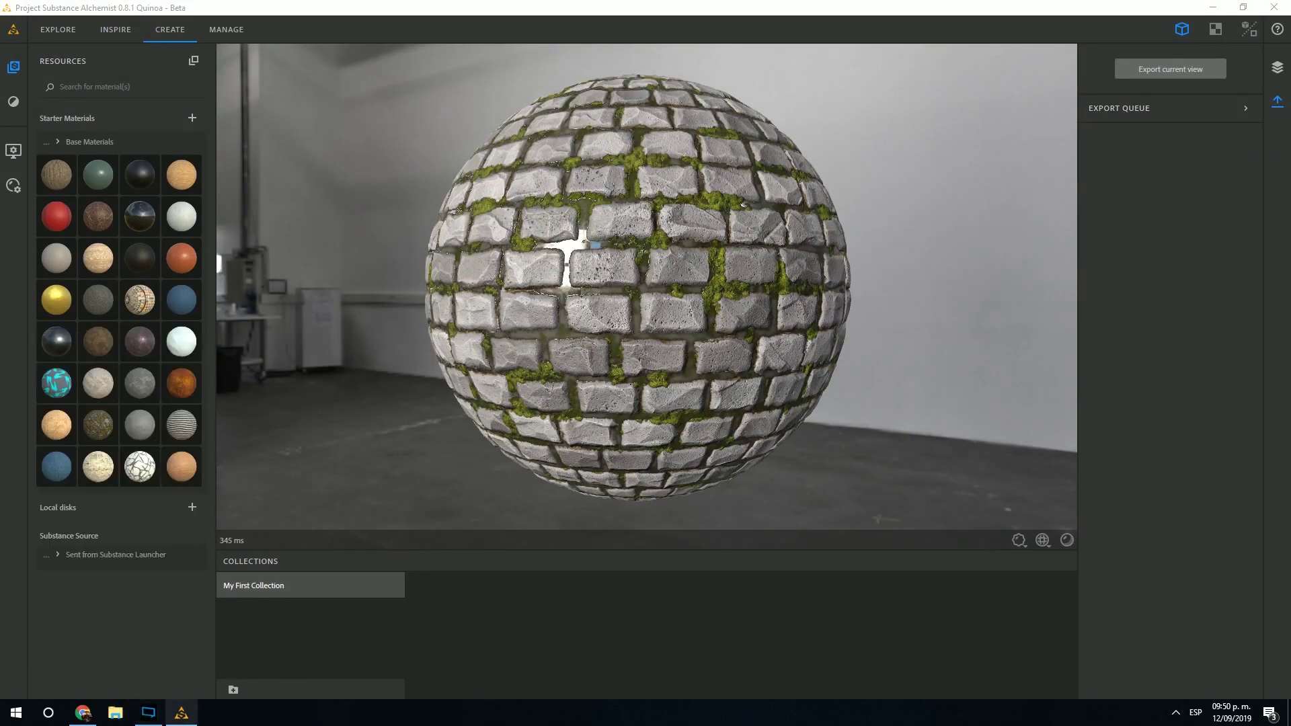
click(1213, 8)
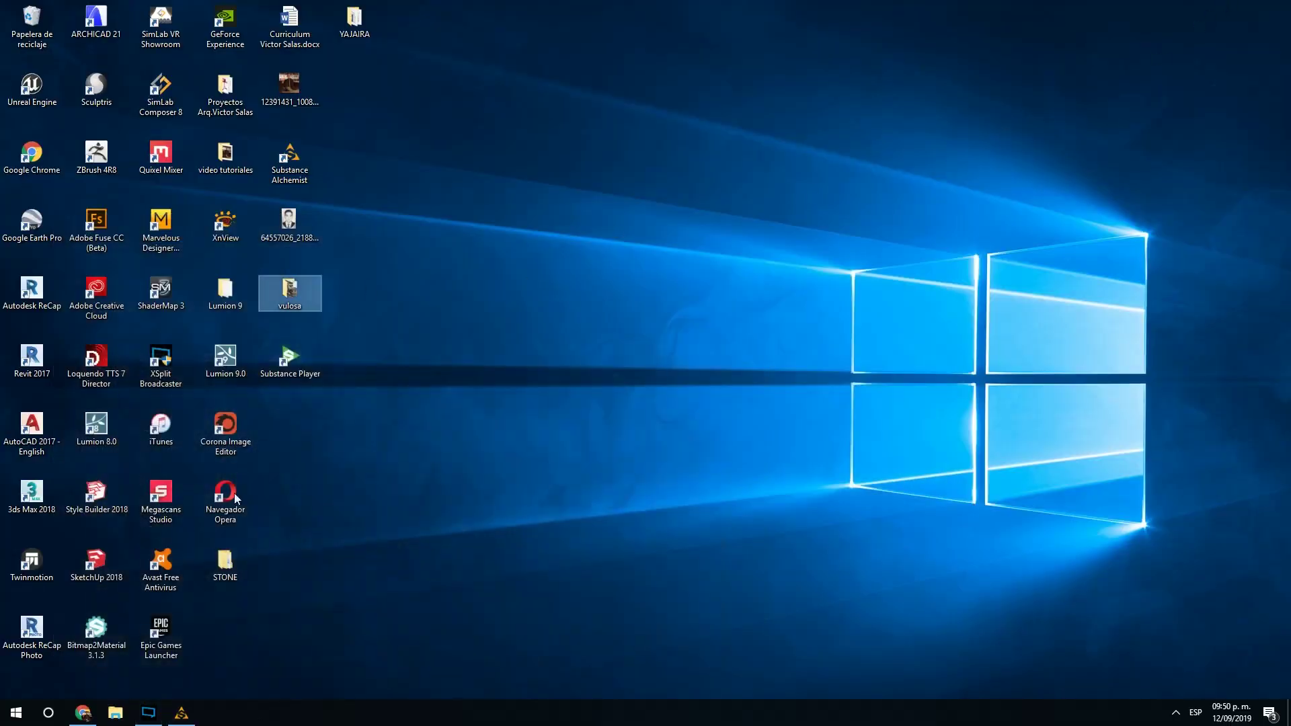
drag(1290, 121, 410, 175)
click(535, 167)
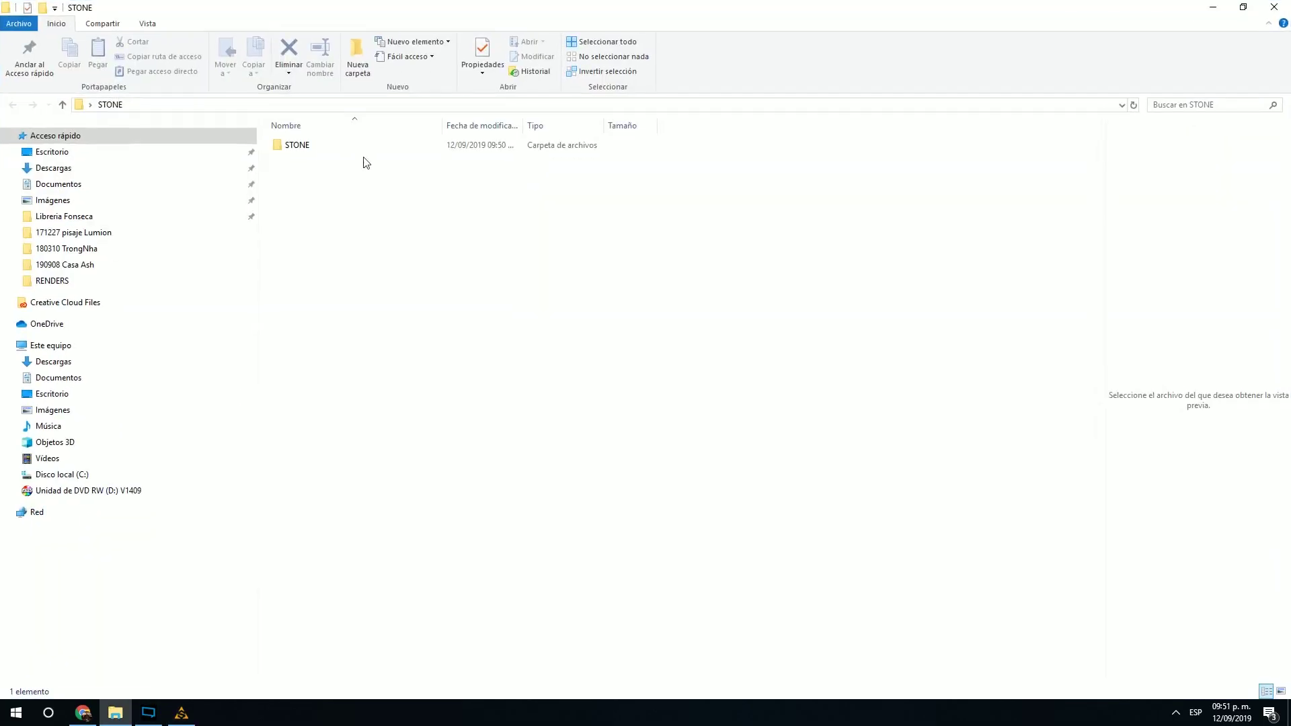
double_click(360, 148)
ctrl+scroll(434, 207, up, 4)
Step: View the exported texture maps one after another, starting from STONE_baseColor.jpeg, and return to the first
double_click(412, 219)
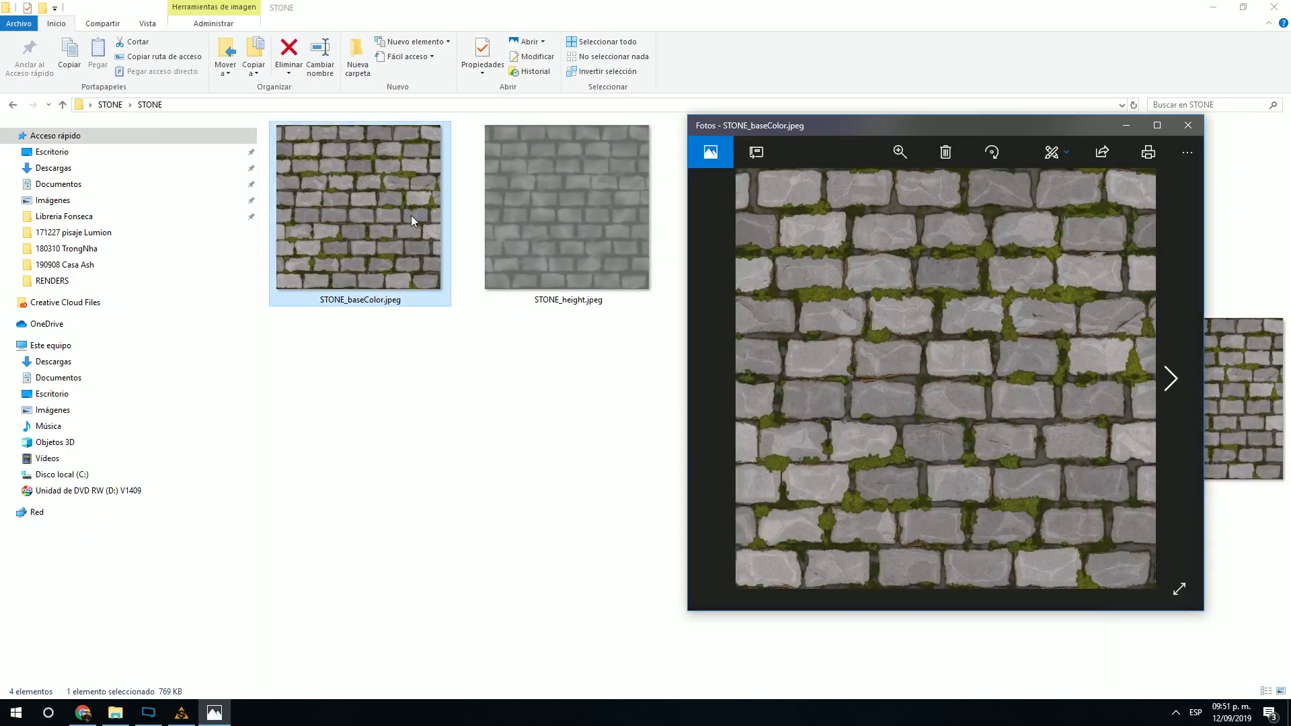
key(Right)
key(Right)
key(Right)
key(Left)
key(Left)
key(Left)
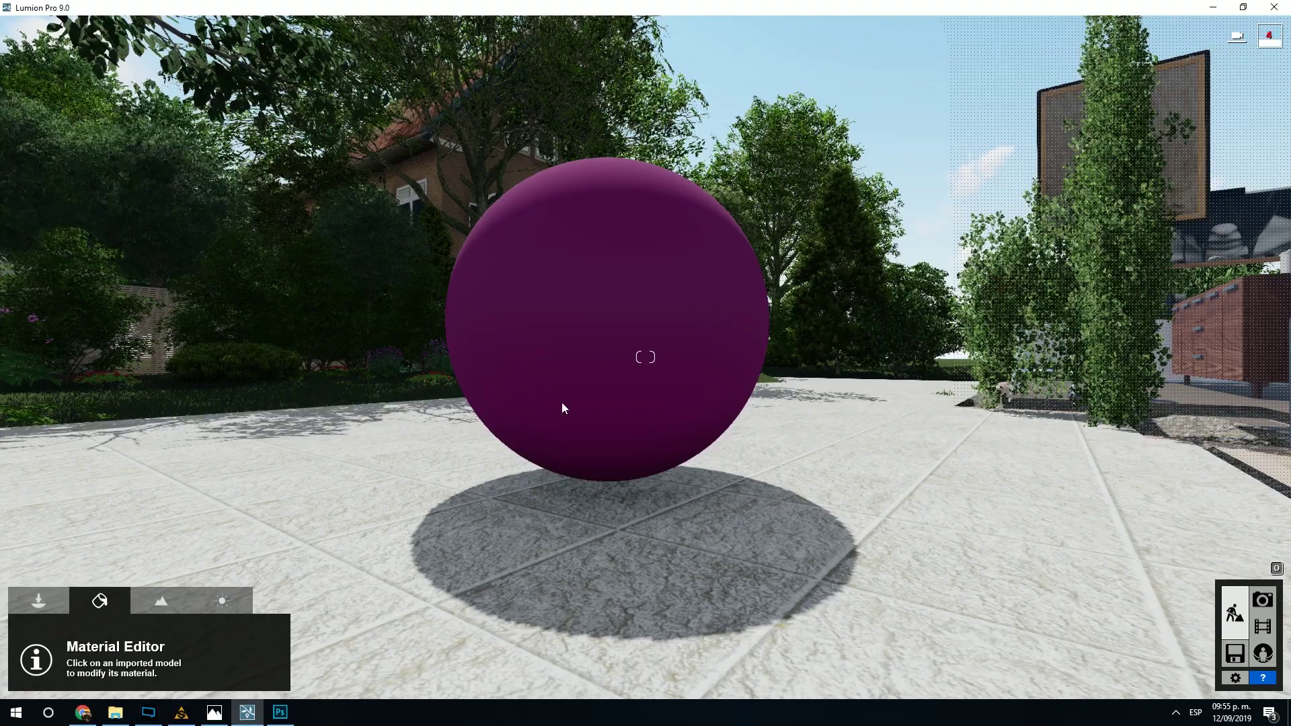
Step: Switch from Lumion to the STONE folder and open STONE_baseColor.jpeg in Adobe Photoshop CC 2018
right_click(591, 411)
scroll(591, 410, up, 1)
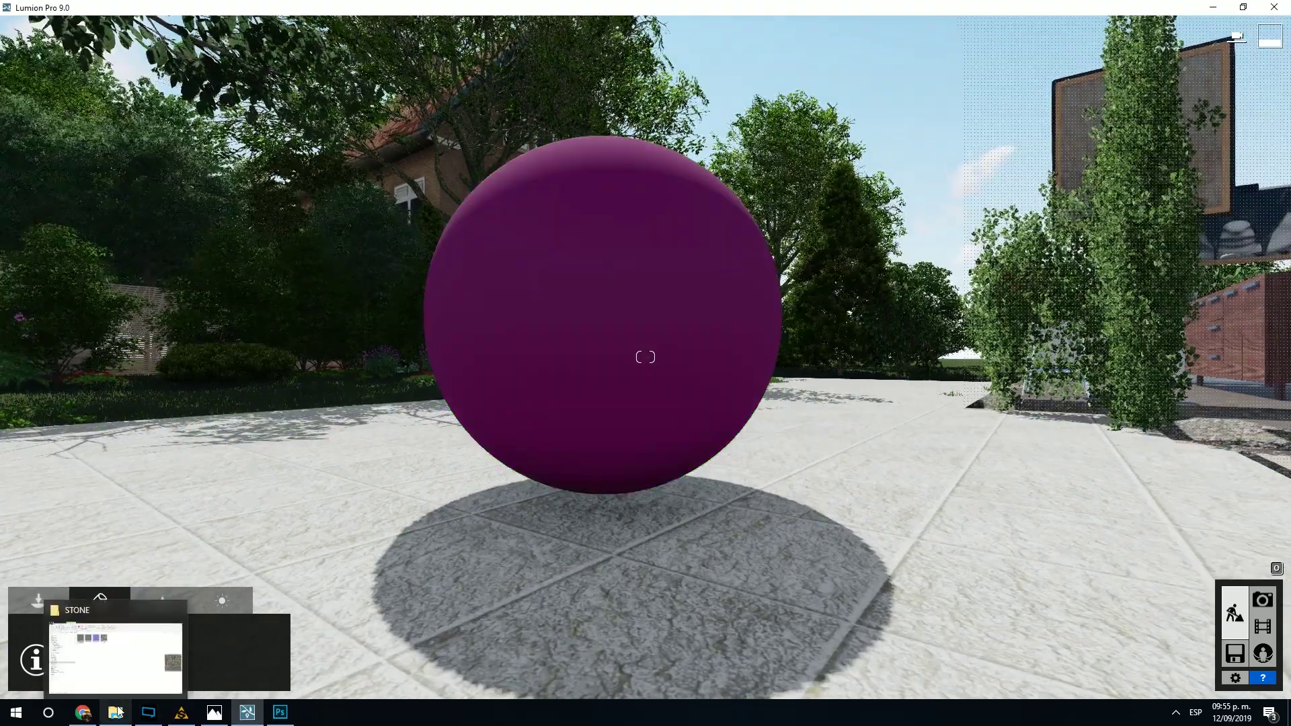
click(115, 713)
right_click(321, 181)
mouse_move(362, 214)
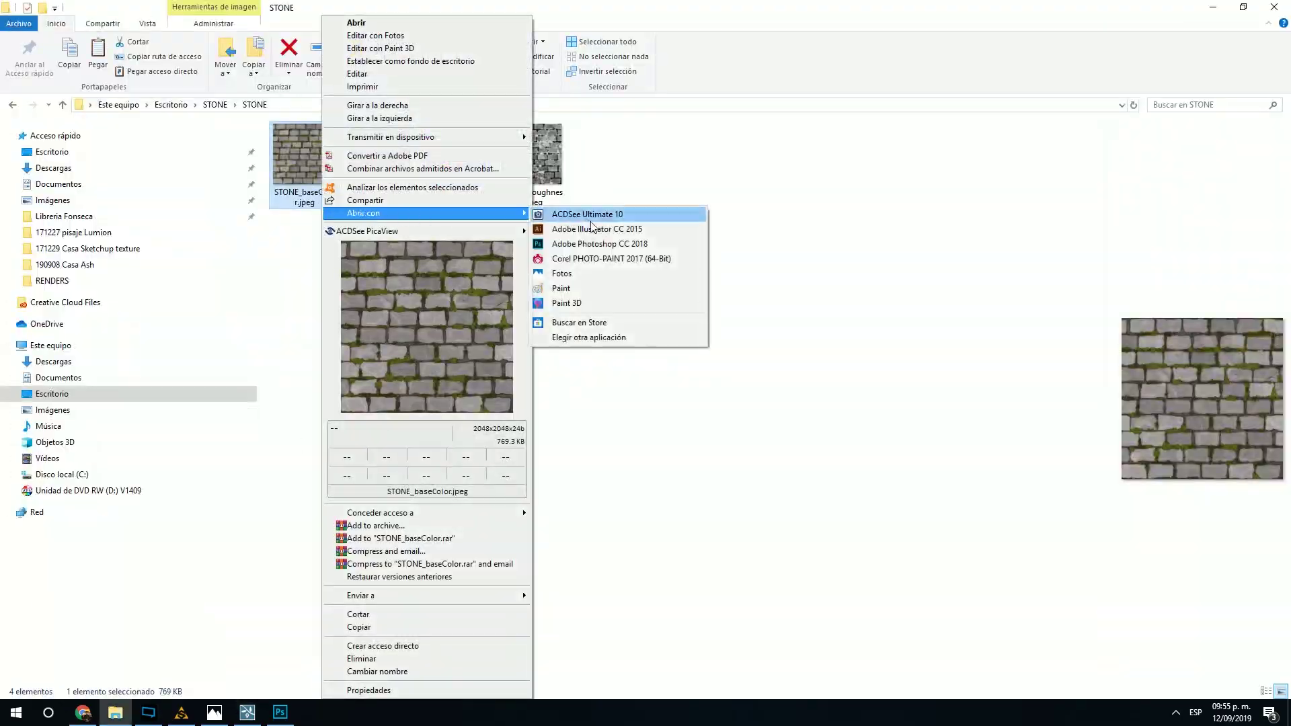
click(673, 245)
Step: Place STONE_roughness.jpeg as a layer over the base color image and invert its tones
click(115, 713)
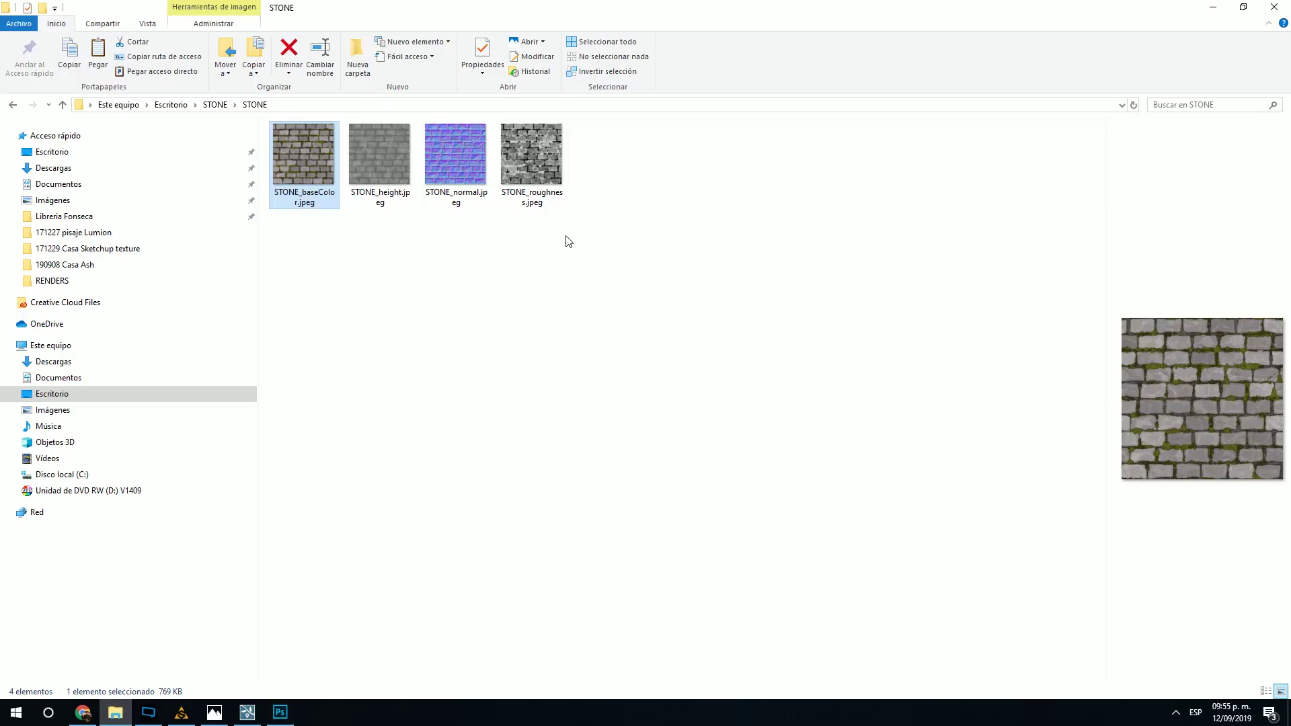
drag(531, 162, 506, 506)
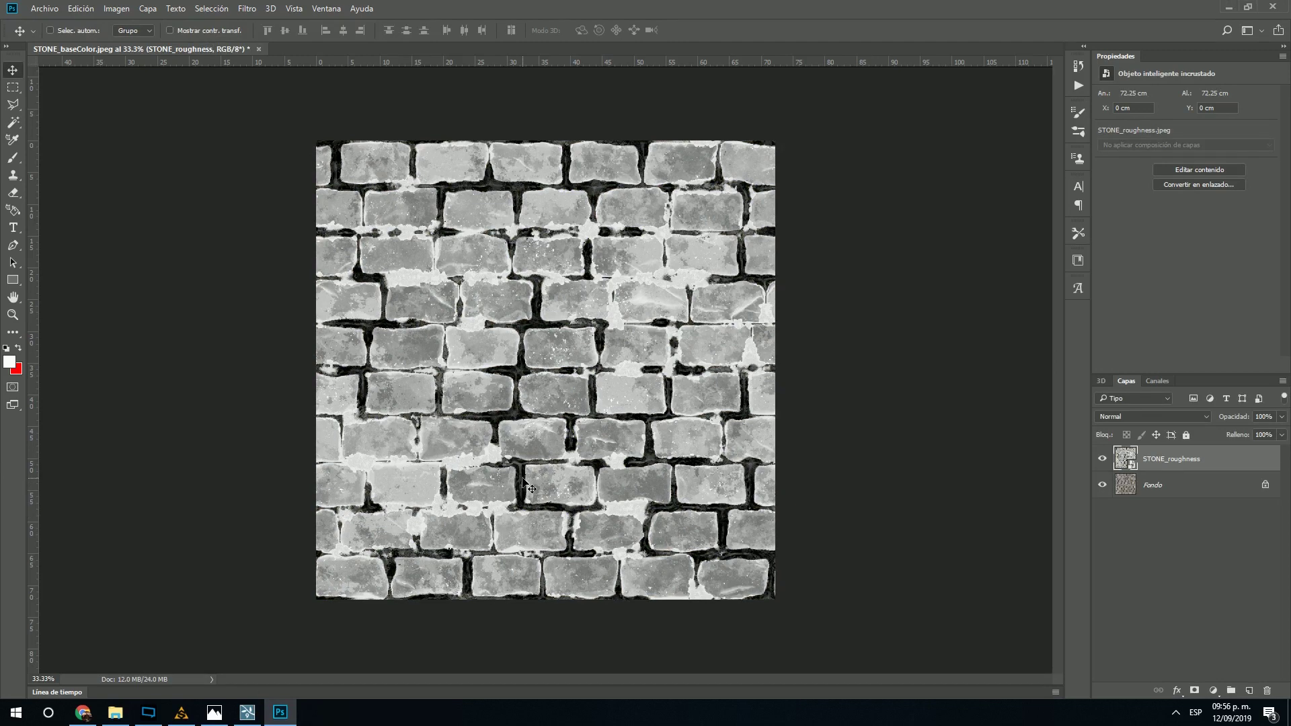
key(ctrl+i)
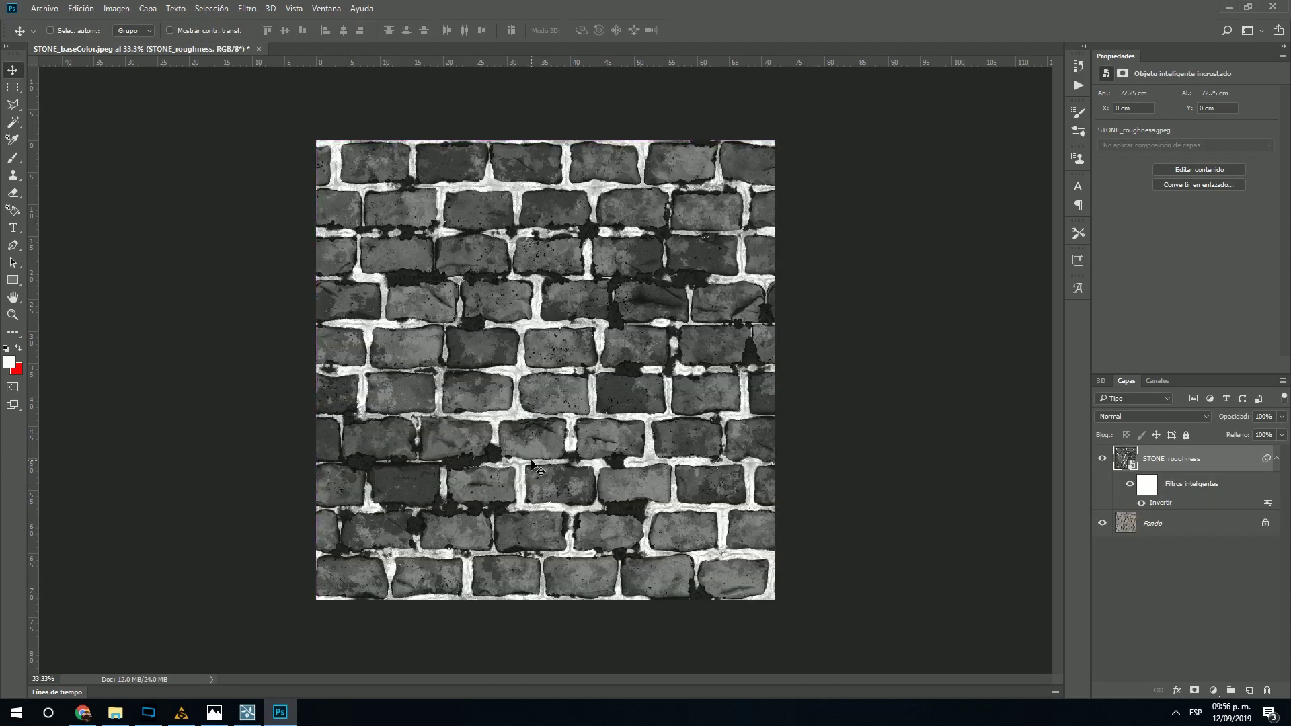
Step: Replace the inverted STONE_roughness smart object with a plain pixel-layer copy covering the whole canvas
key(ctrl+a)
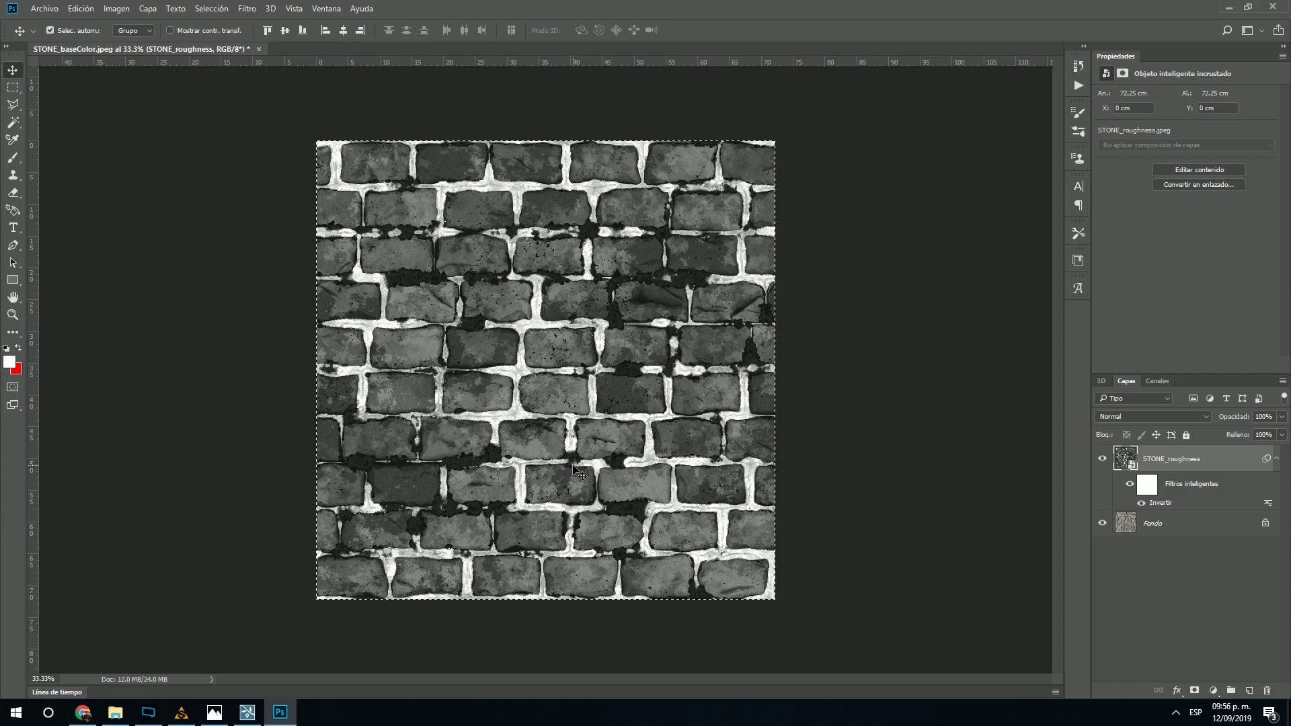
key(m)
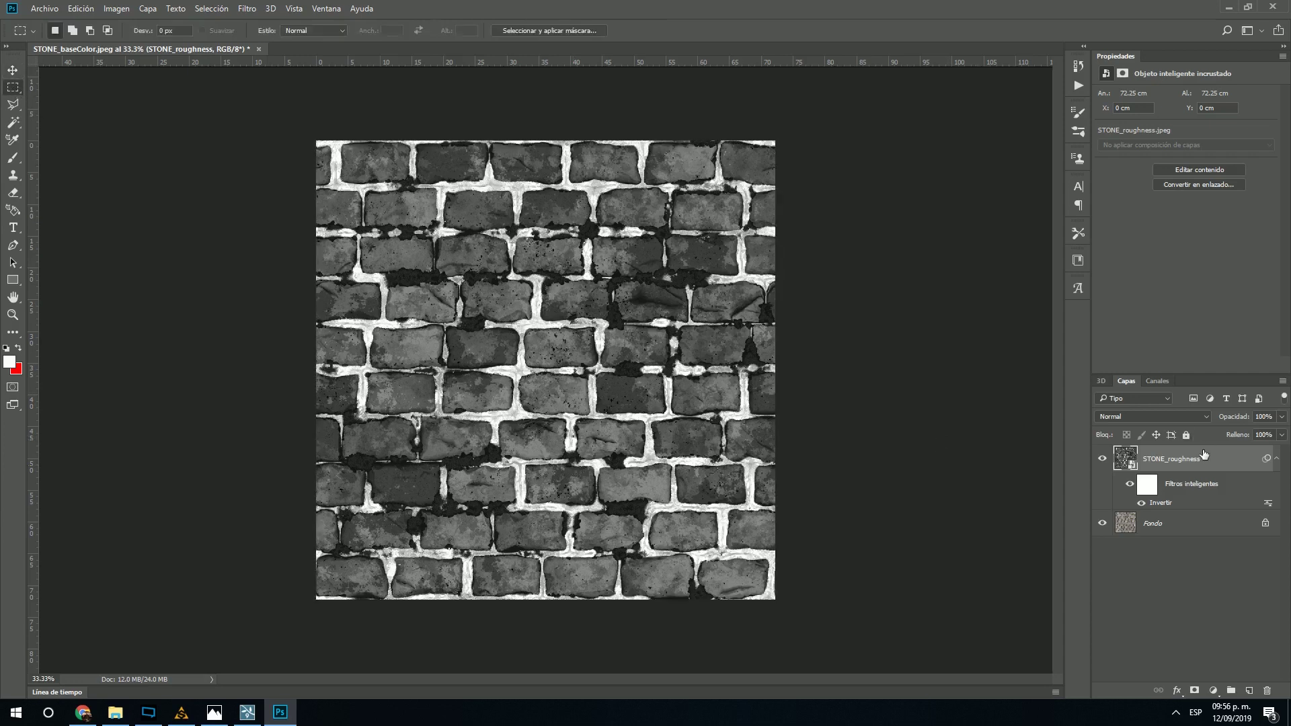
key(ctrl+j)
shift+click(1182, 523)
key(ctrl+e)
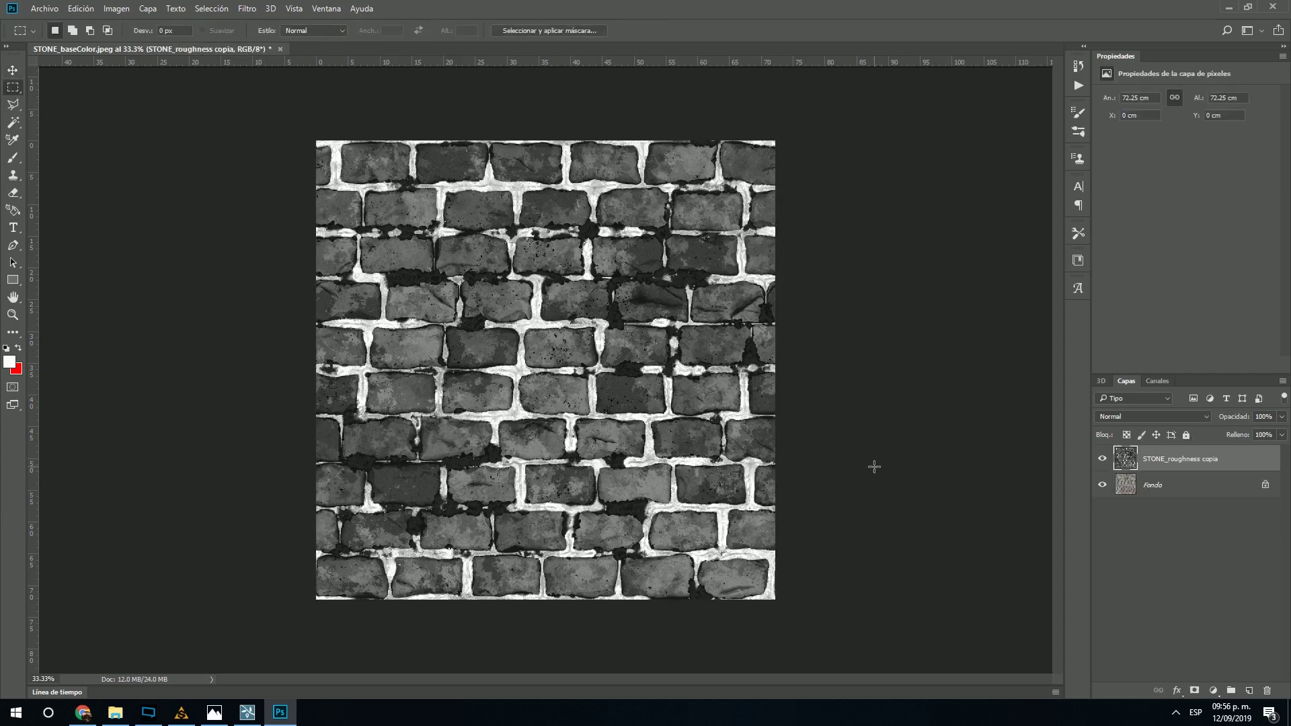
Step: Add a new alpha channel to the document, paste the inverted roughness image into it and clear the selection
click(1177, 485)
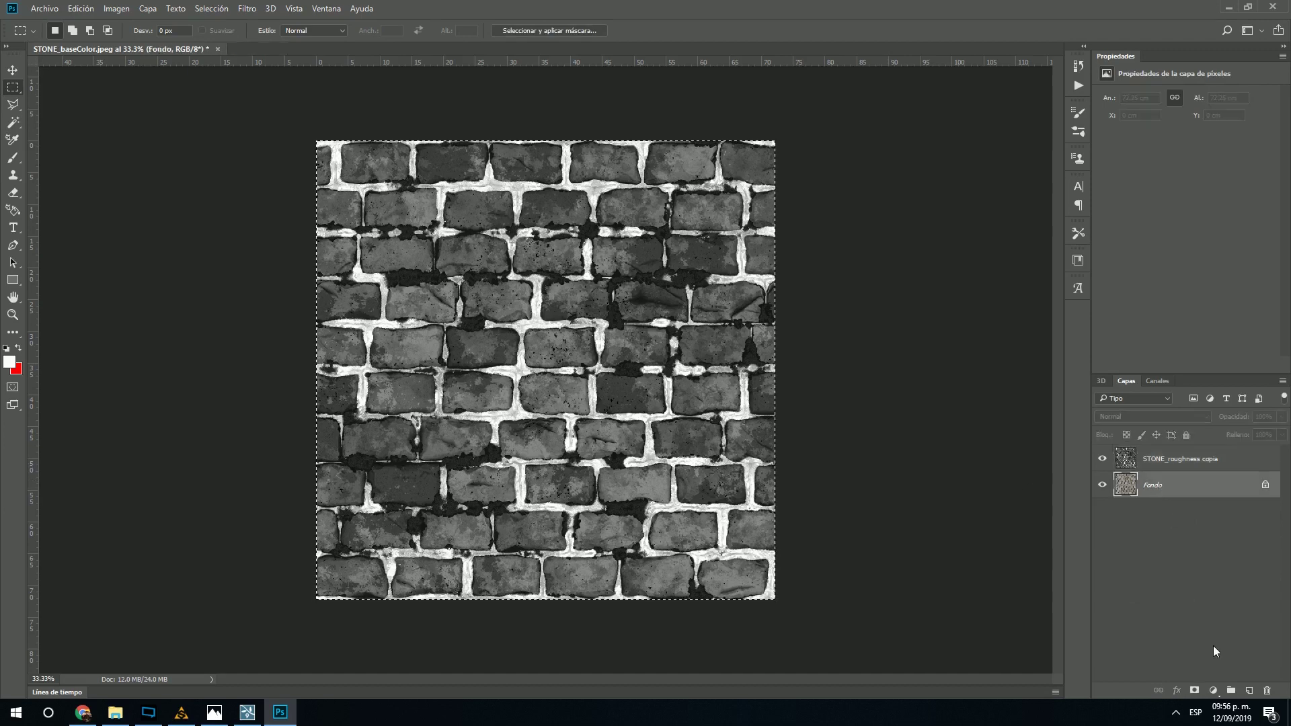
click(1160, 381)
click(1249, 691)
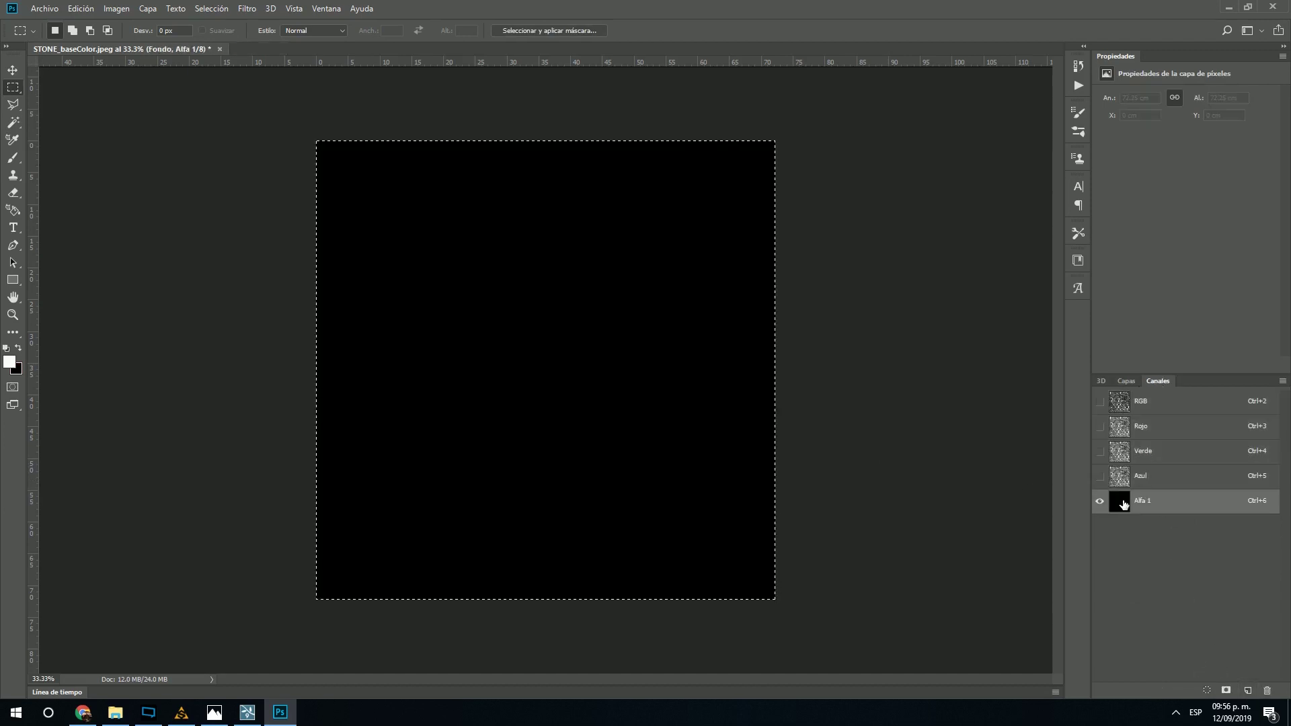
key(ctrl+v)
key(ctrl+d)
Step: Delete the roughness copy layer so that only the base color background layer is left
click(1126, 382)
click(1149, 464)
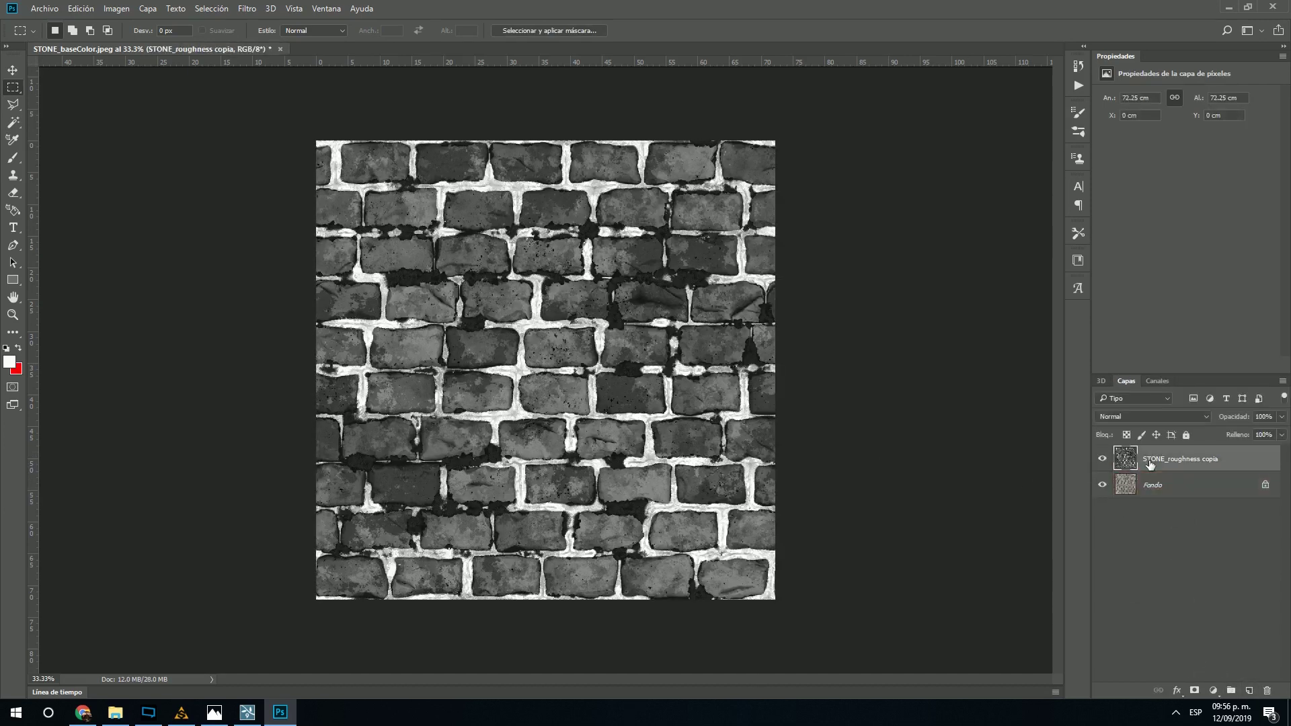
key(Delete)
Step: Save the image as a TIFF named STONE_baseColor+R in the STONE folder, keeping alpha channels and the default TIFF options
click(44, 8)
click(61, 157)
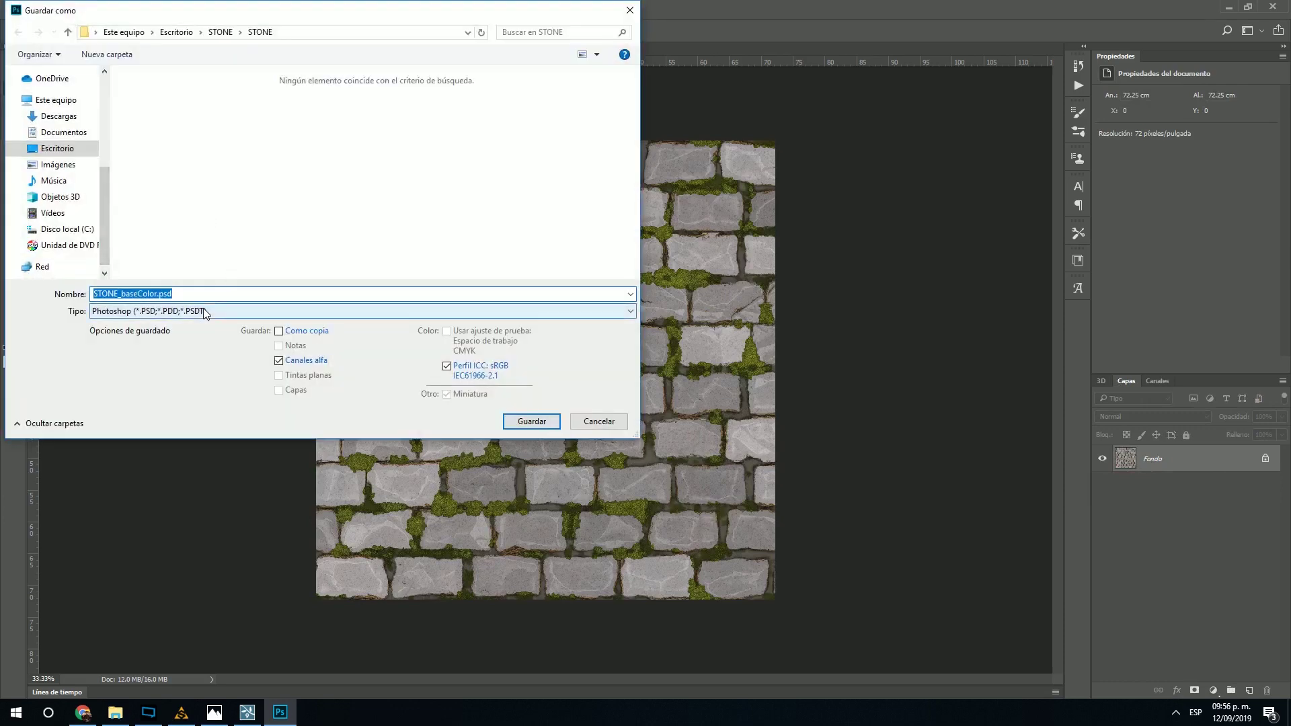
click(178, 310)
click(179, 538)
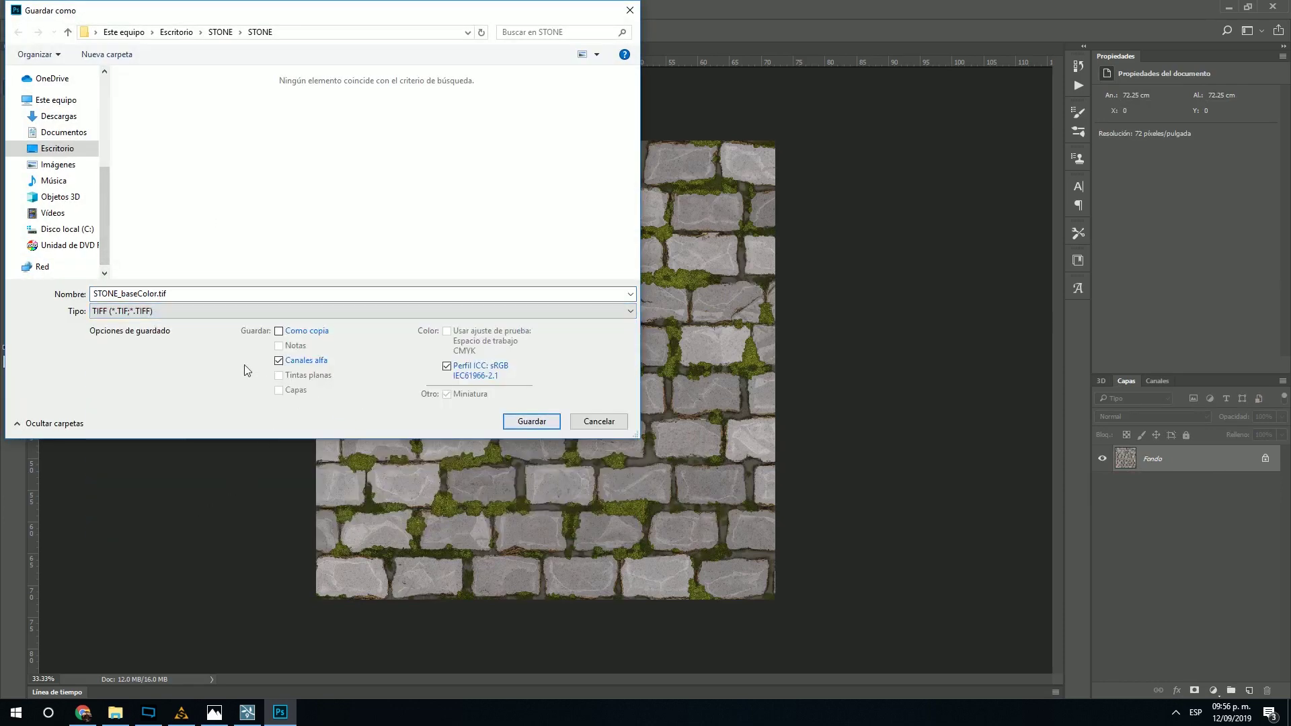
click(155, 295)
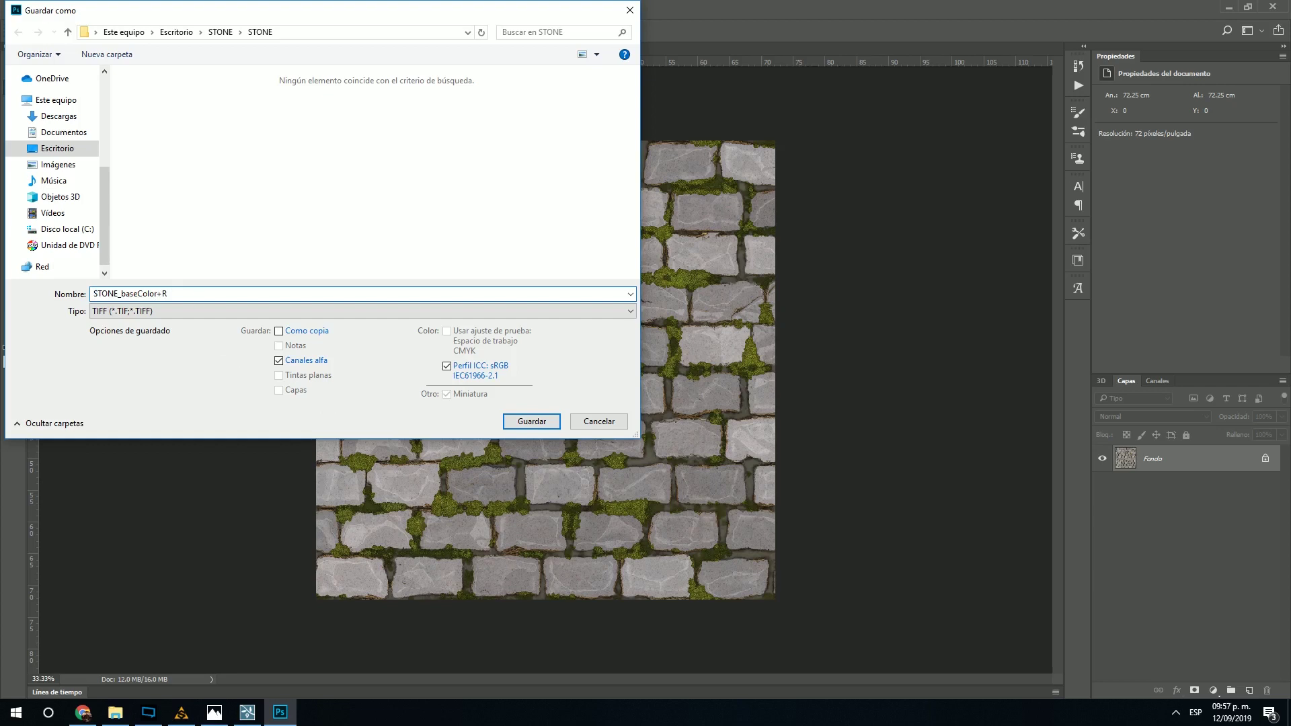
text(+R)
click(531, 422)
click(839, 196)
mouse_move(248, 712)
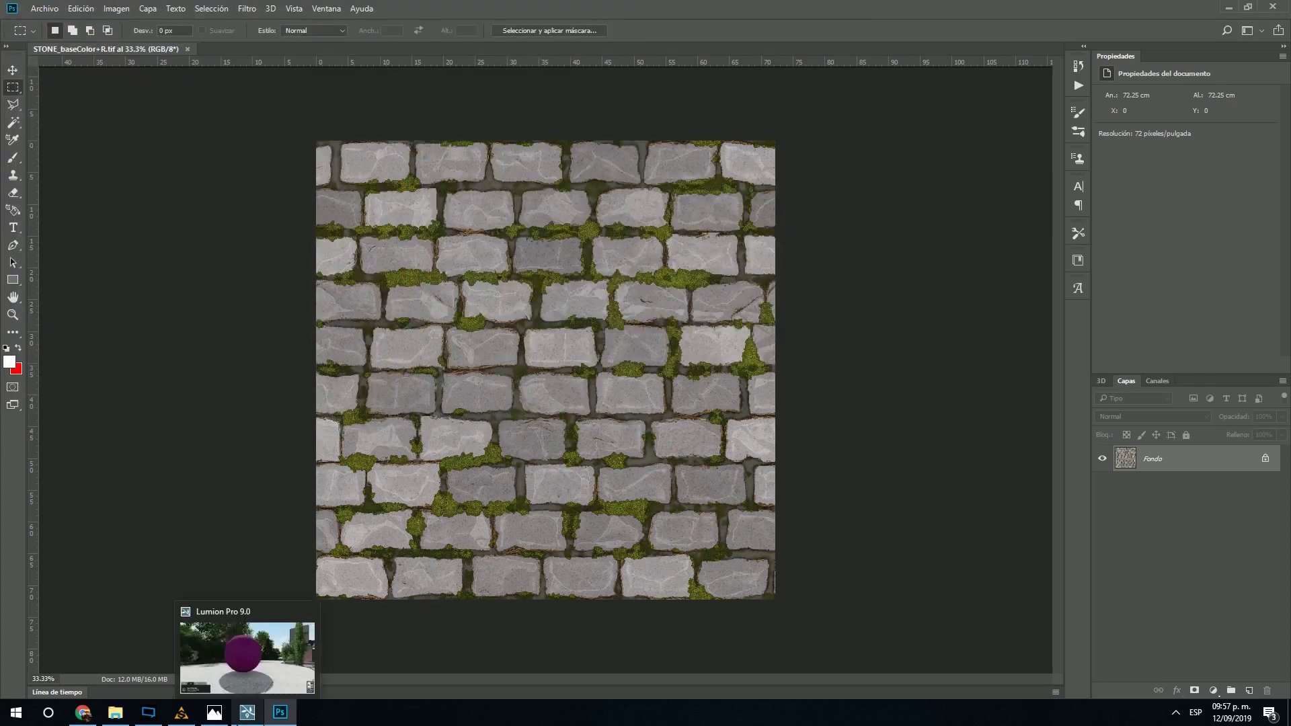
Step: Switch to Lumion, give the large sphere a Standard material and load STONE_baseColor+R.tif as its color map
click(234, 683)
click(606, 362)
click(52, 423)
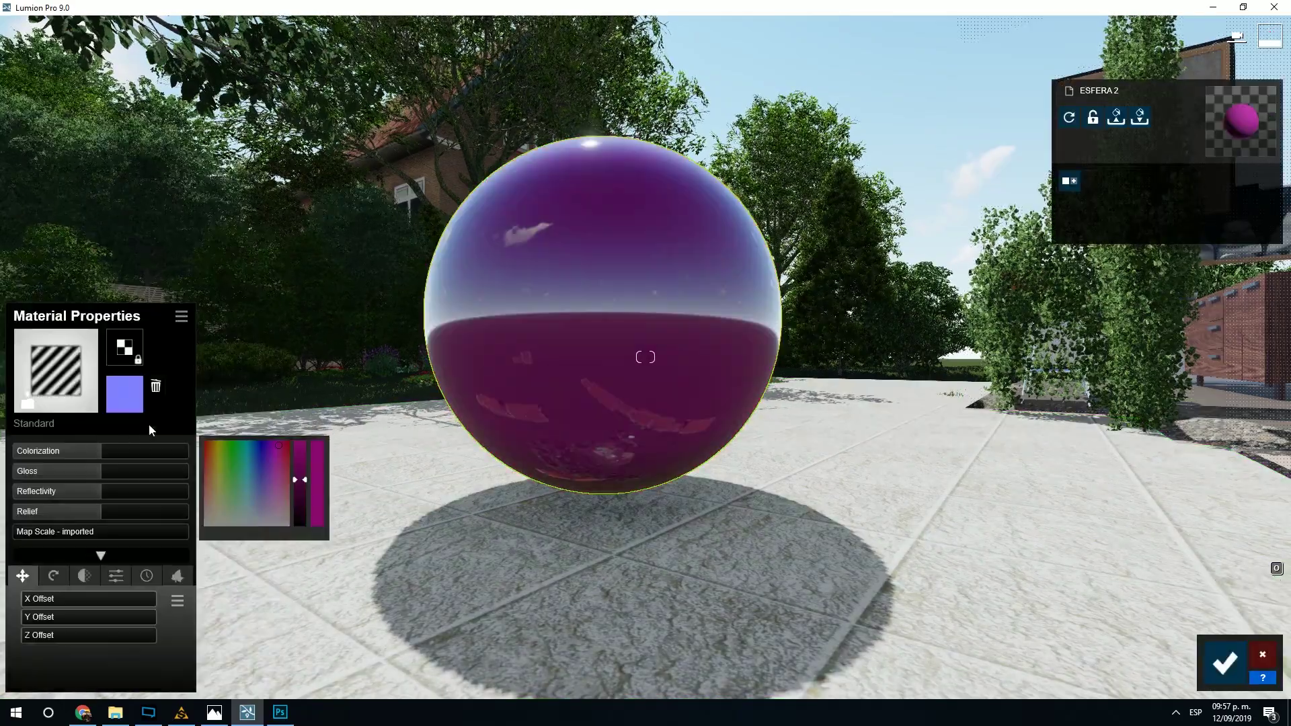
click(126, 348)
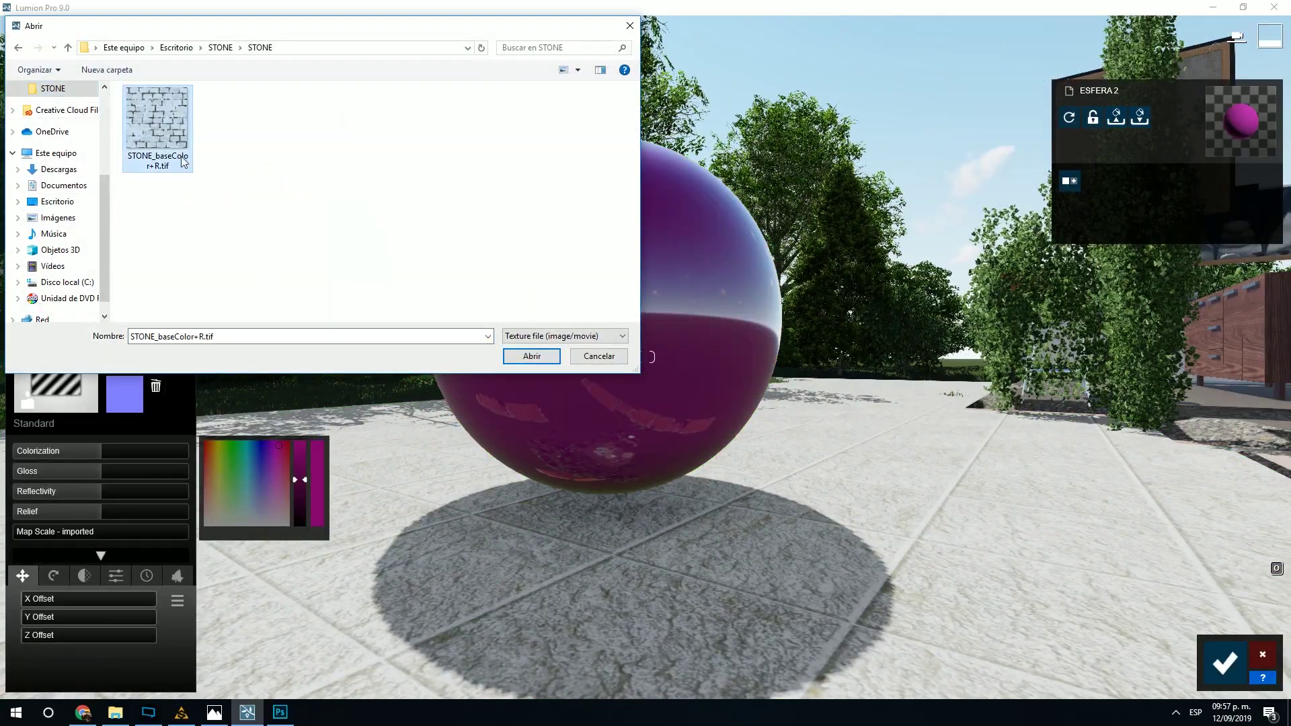
click(532, 356)
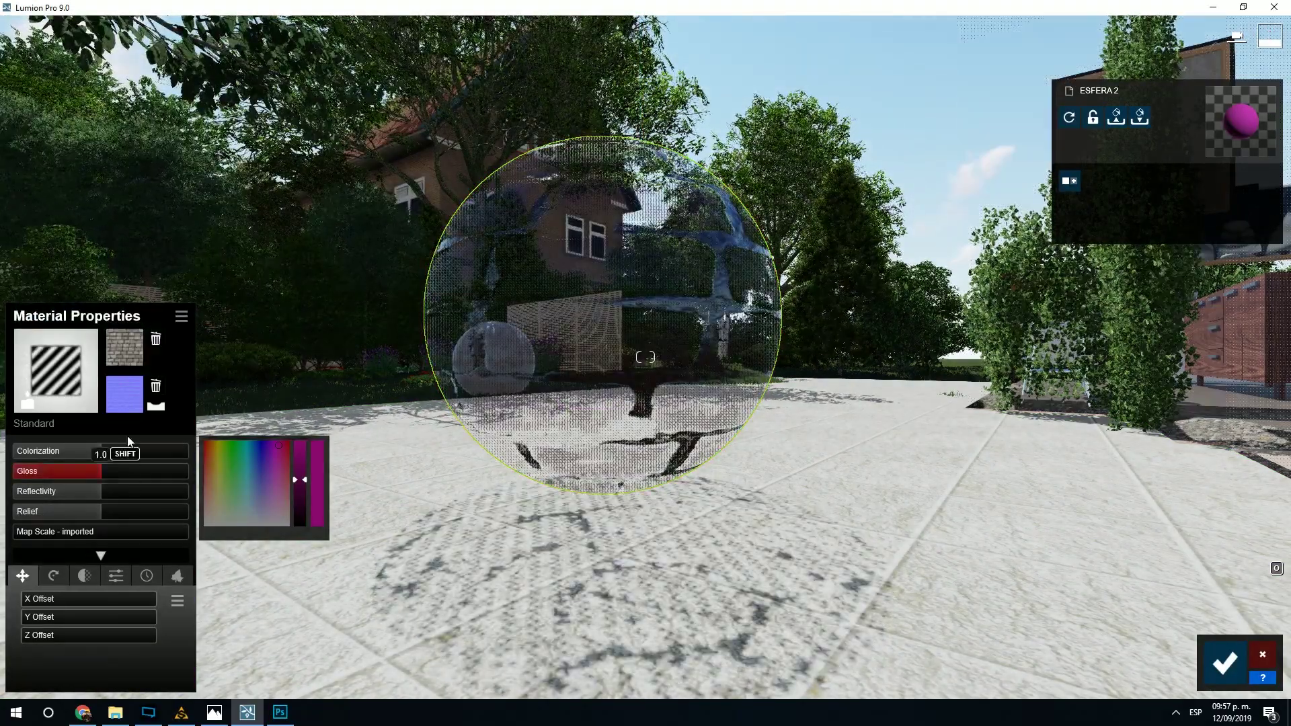
Step: Make the sphere material's texture alpha control reflectivity instead of clipping, and reduce the colorization to zero
click(144, 576)
click(116, 575)
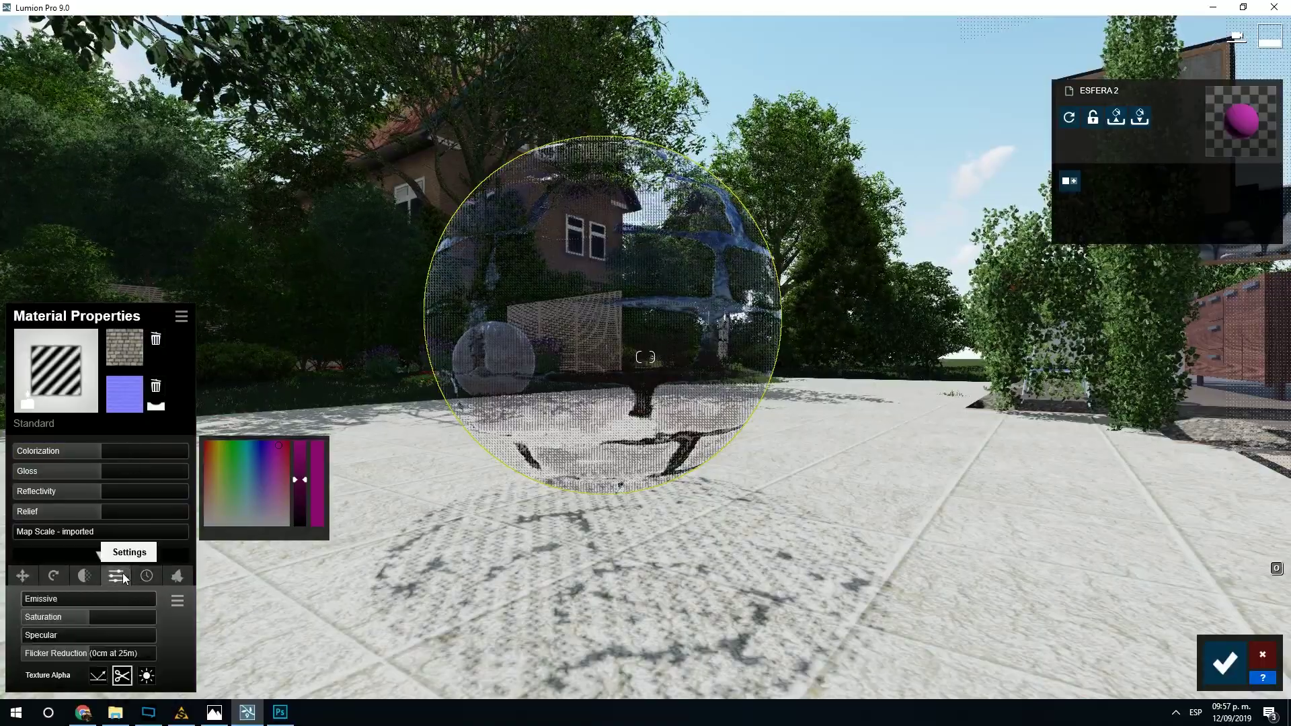
click(99, 681)
key(w)
mouse_move(430, 511)
right_down()
mouse_move(417, 491)
mouse_move(430, 487)
mouse_move(430, 404)
mouse_move(430, 511)
right_up()
key(s)
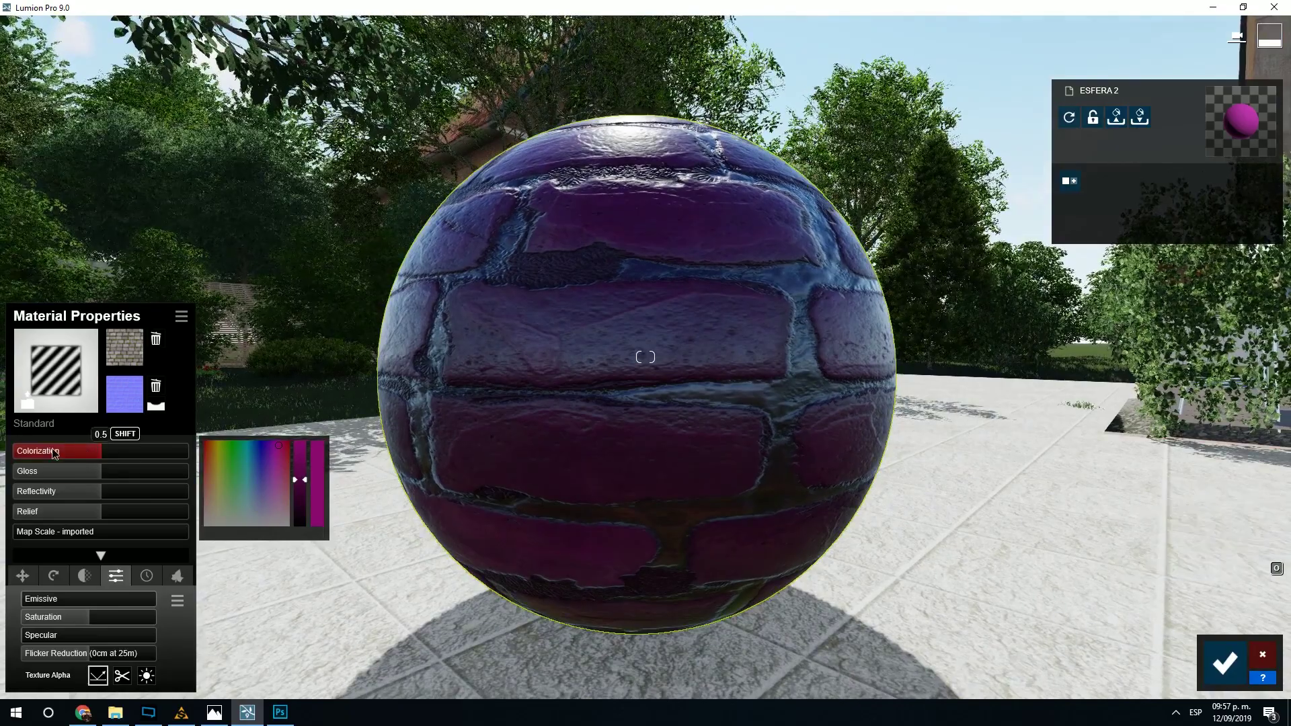
drag(52, 452, 2, 464)
click(117, 394)
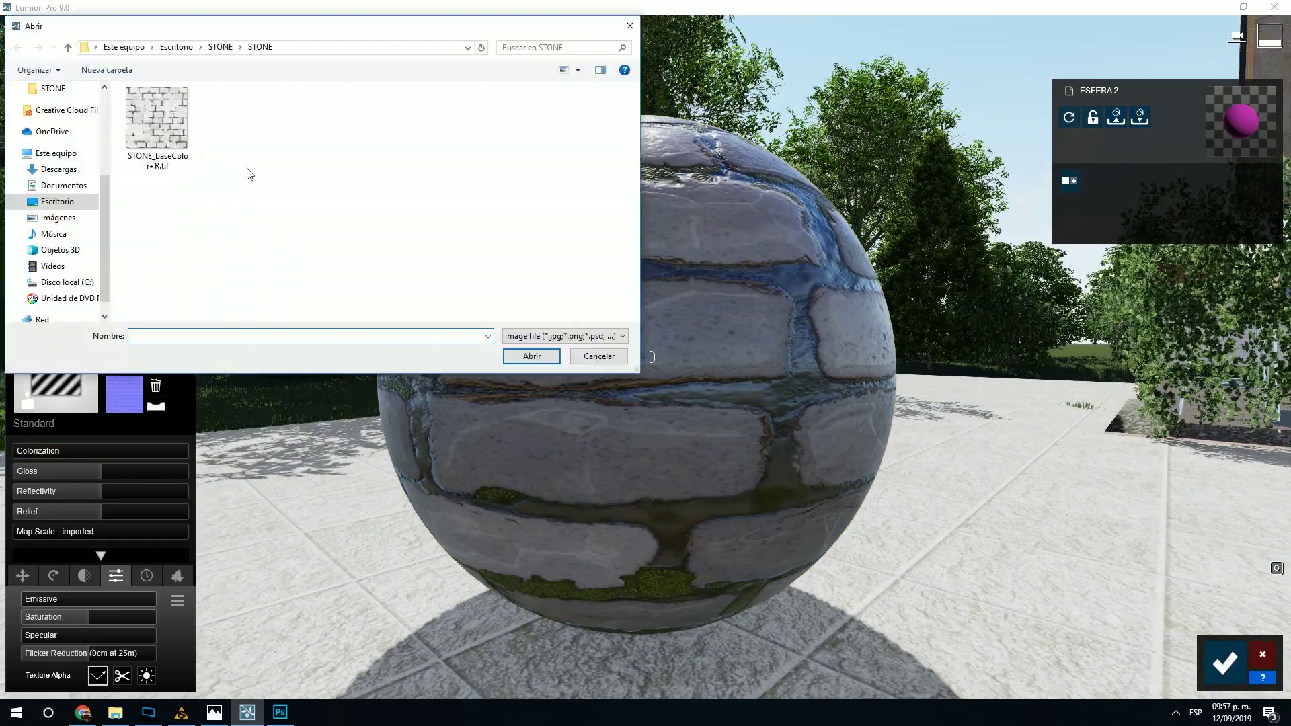
click(573, 336)
click(572, 336)
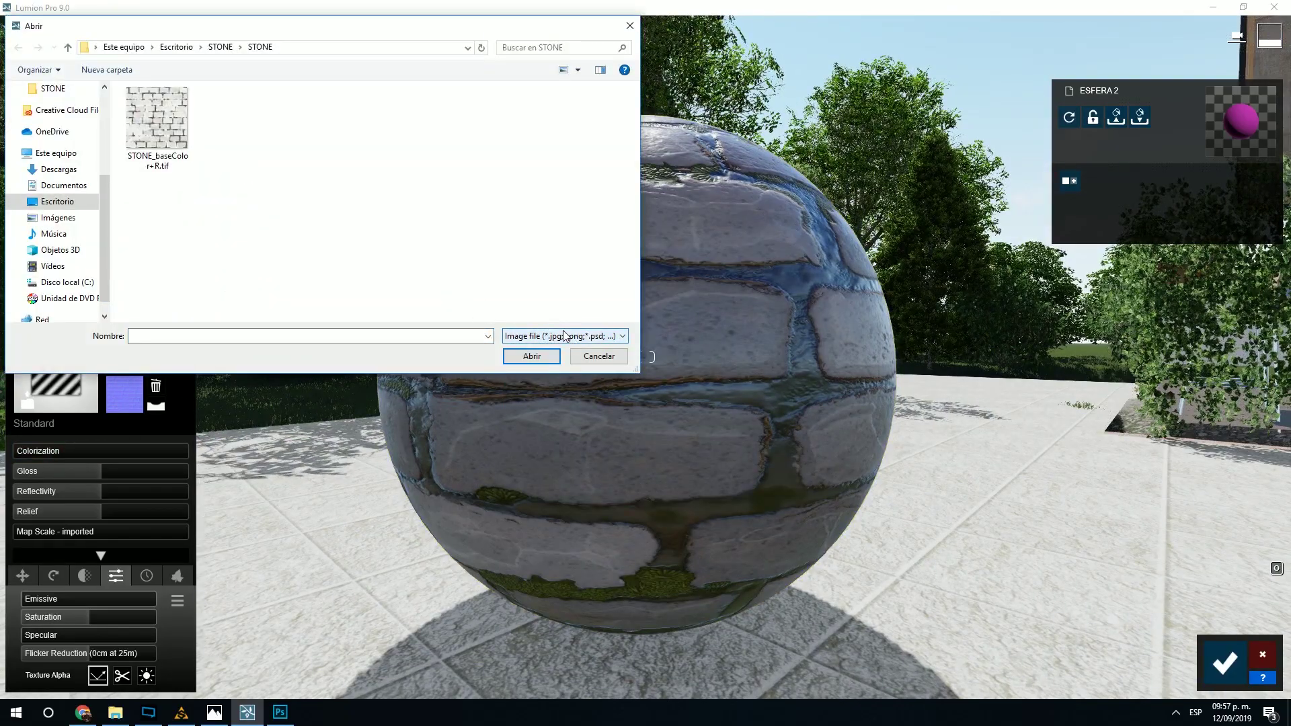
click(220, 47)
double_click(226, 109)
click(552, 336)
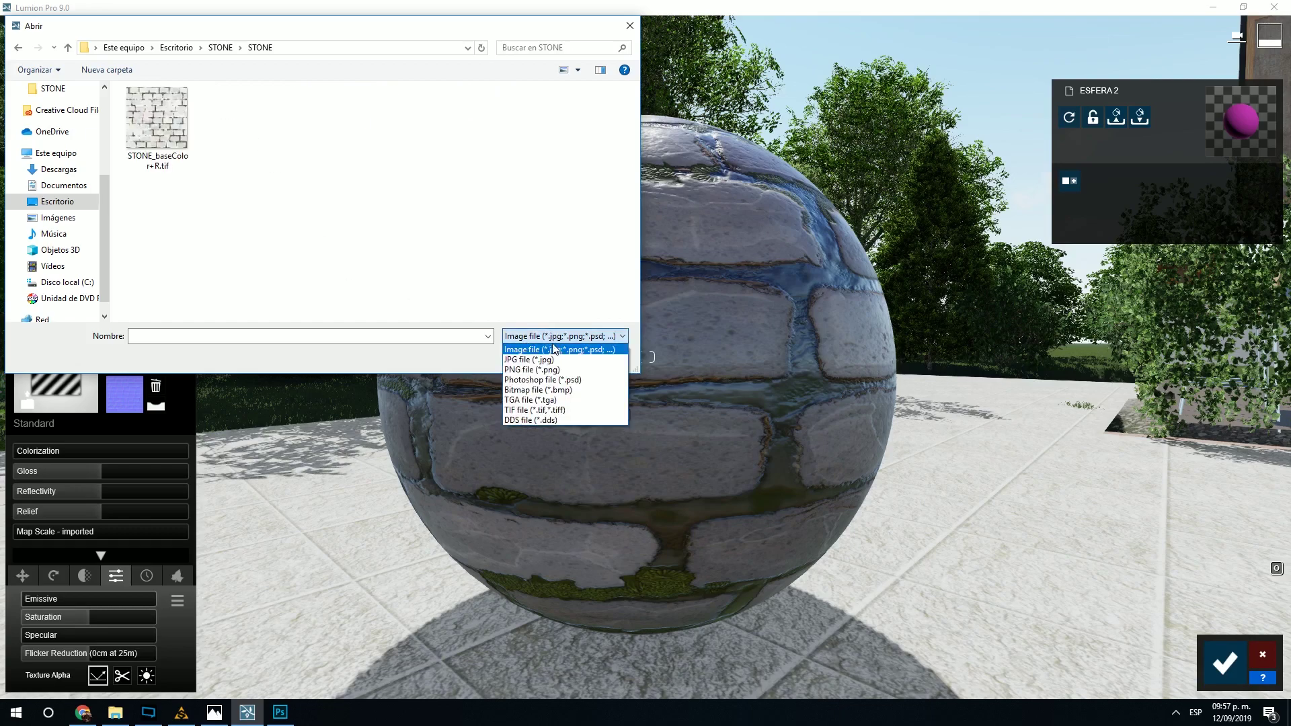
click(557, 363)
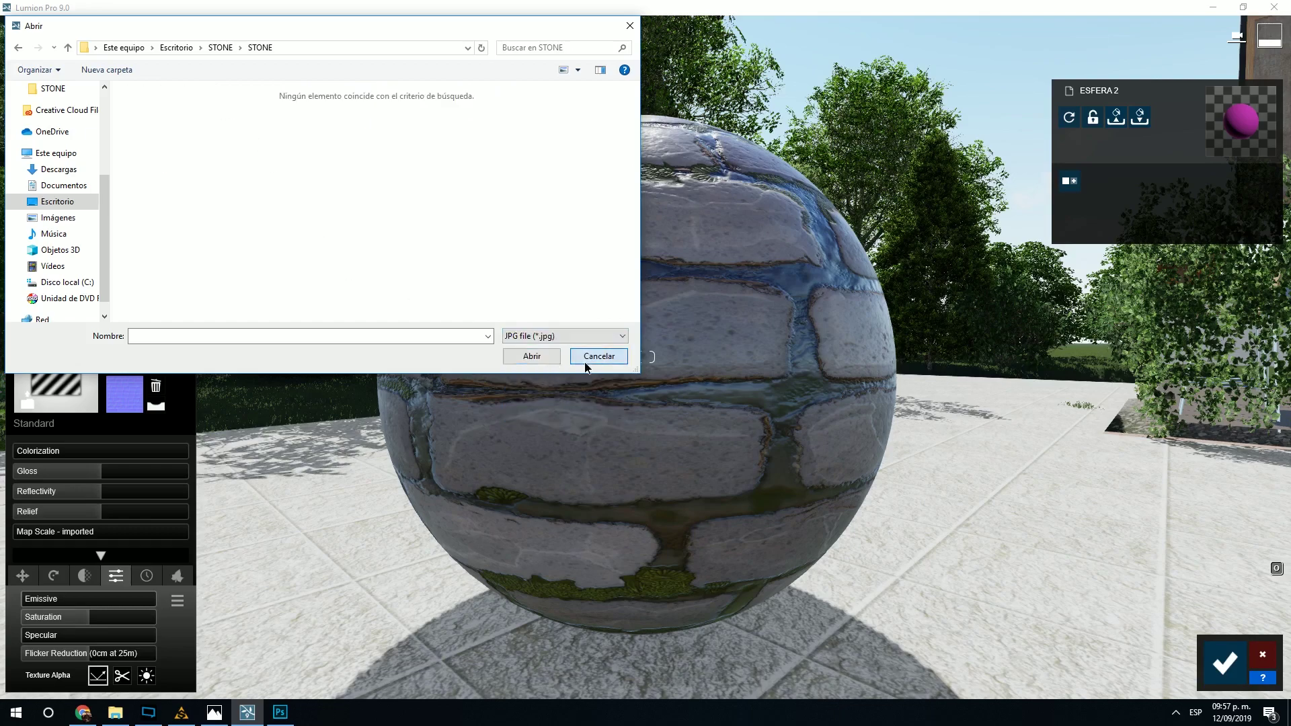
click(588, 362)
Step: Switch to the STONE folder in File Explorer and open STONE_normal.jpeg in Photoshop
key(alt+Tab)
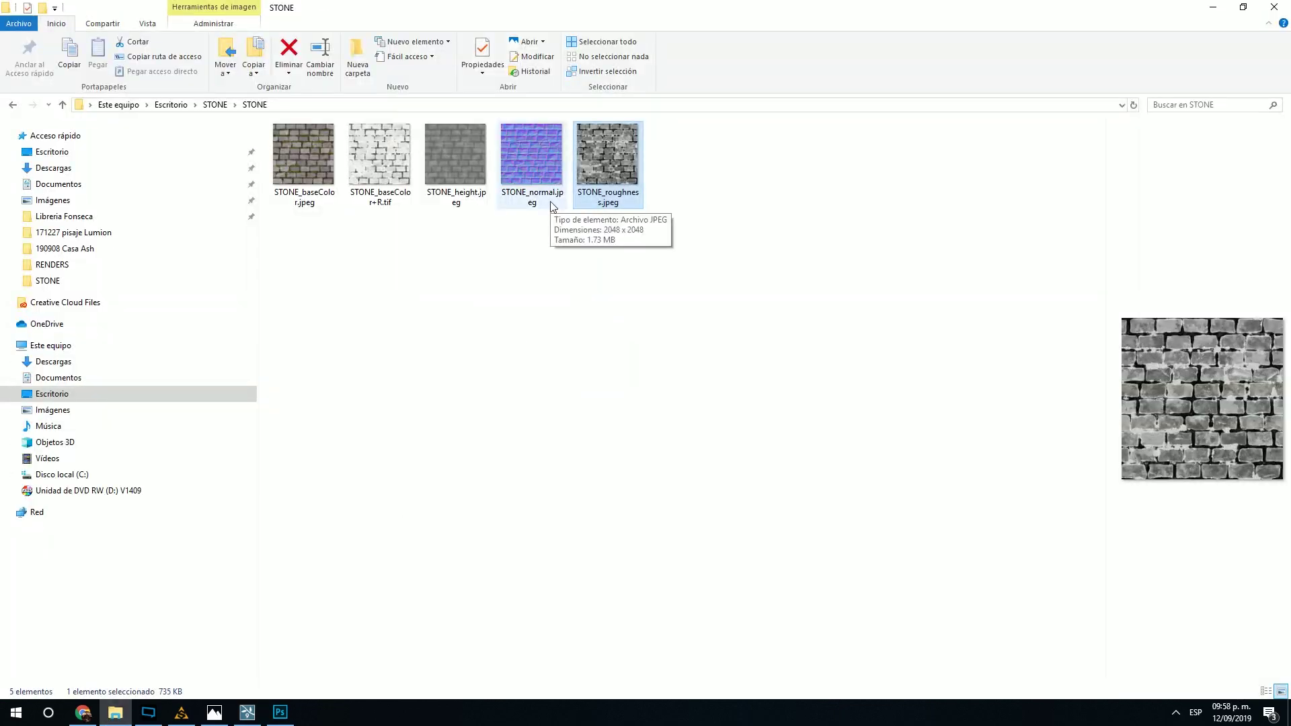
right_click(552, 206)
mouse_move(585, 212)
click(800, 232)
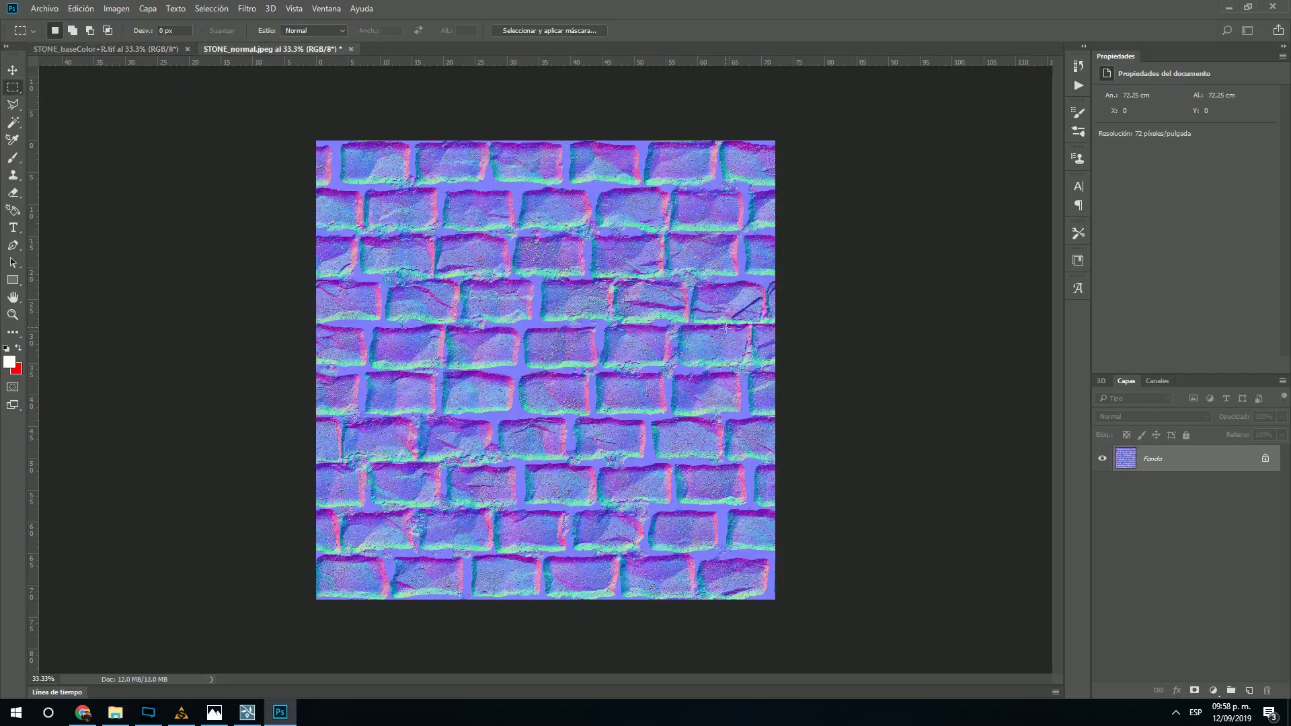
Step: Save the normal map in the STONE folder as a JPEG named STONE_normal.jpg with the default JPEG options
click(45, 8)
click(74, 155)
click(201, 310)
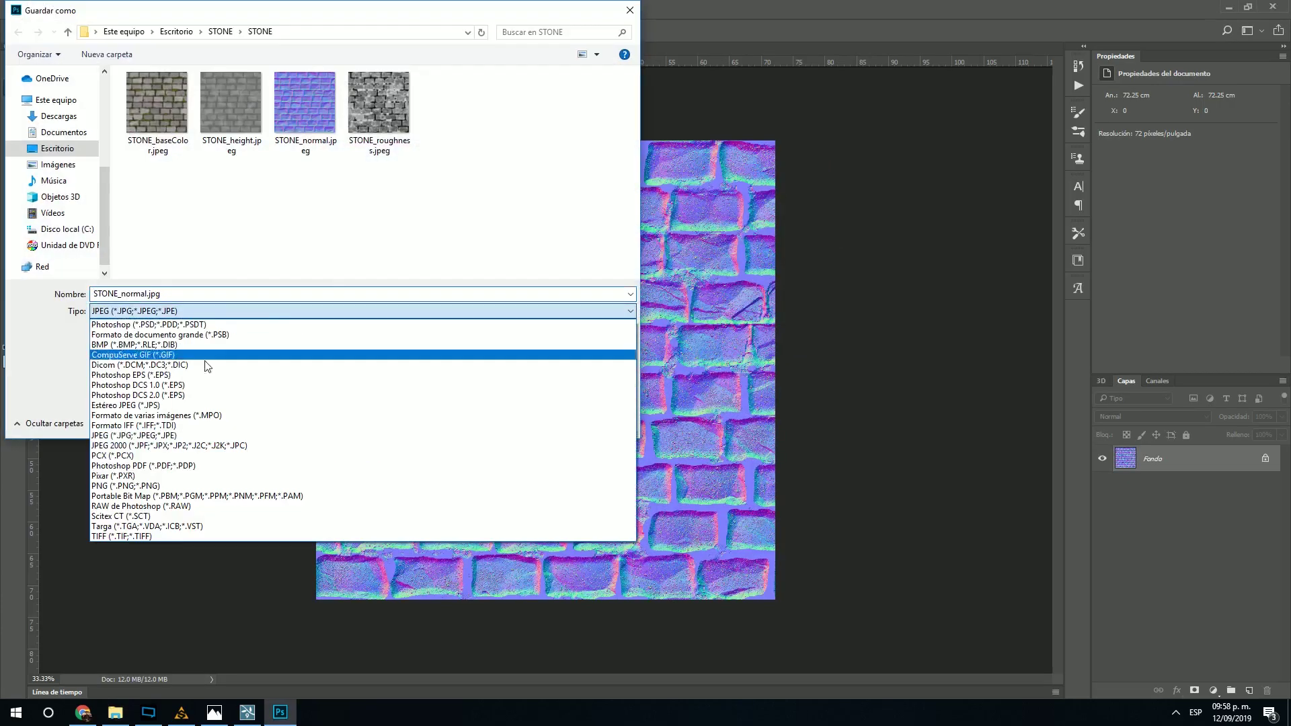
click(131, 436)
click(531, 422)
click(713, 198)
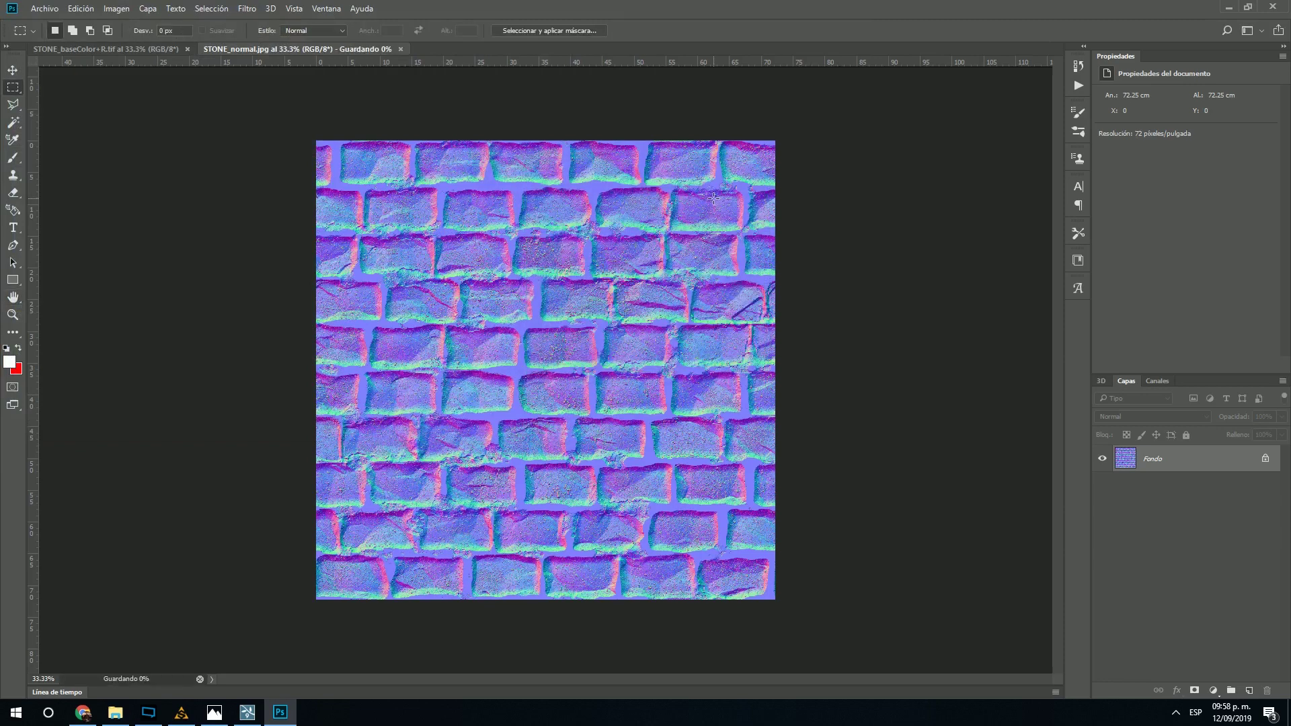
Step: Return to Lumion and load STONE_normal.jpg as the sphere material's normal map
click(247, 713)
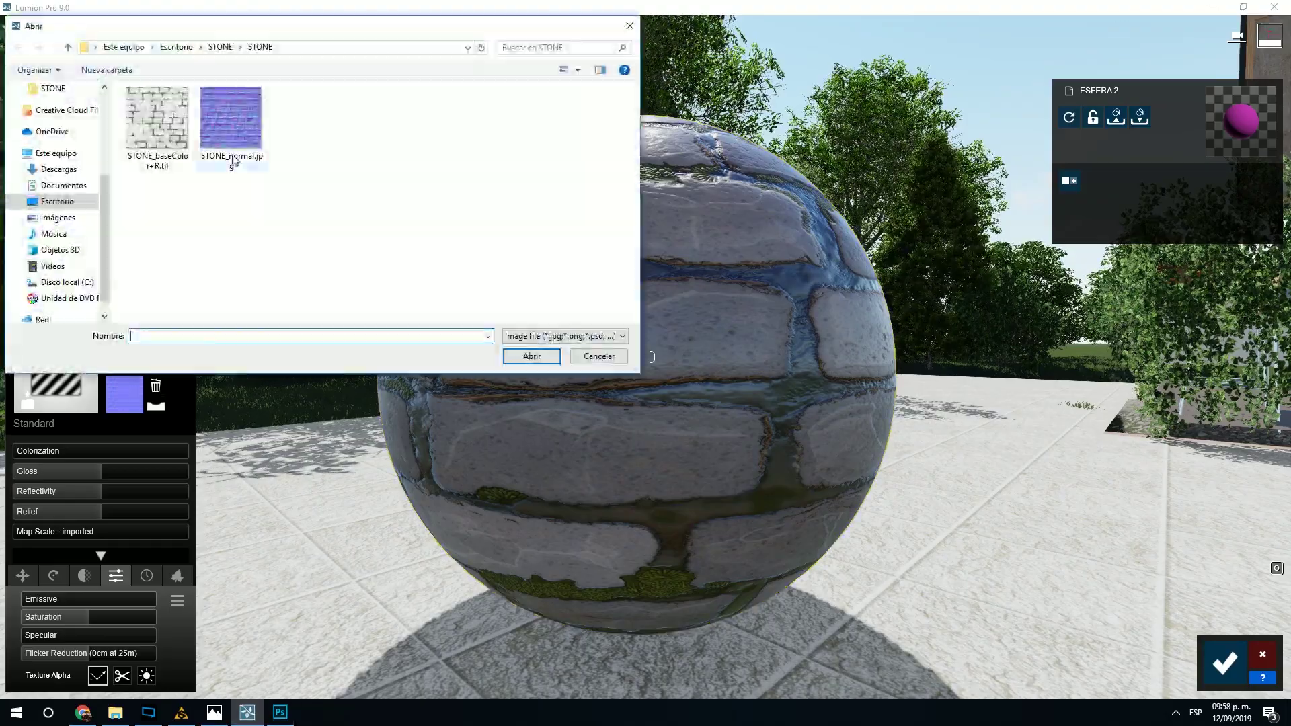
click(530, 360)
right_drag(527, 405, 565, 407)
key(w)
key(s)
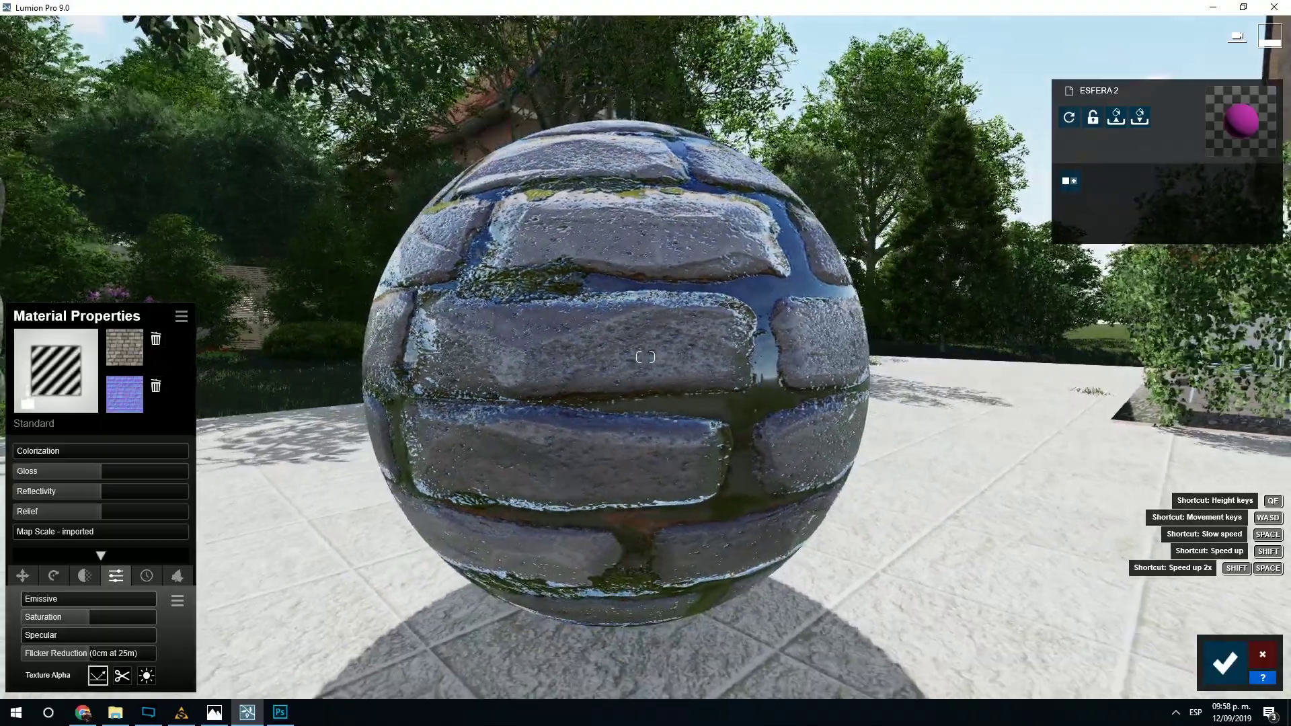
Step: Fine-tune the sphere material's relief to just below mid-range, using the imported map scale
mouse_move(104, 514)
mouse_down()
mouse_move(163, 508)
mouse_move(26, 533)
mouse_move(47, 515)
mouse_move(107, 522)
mouse_up()
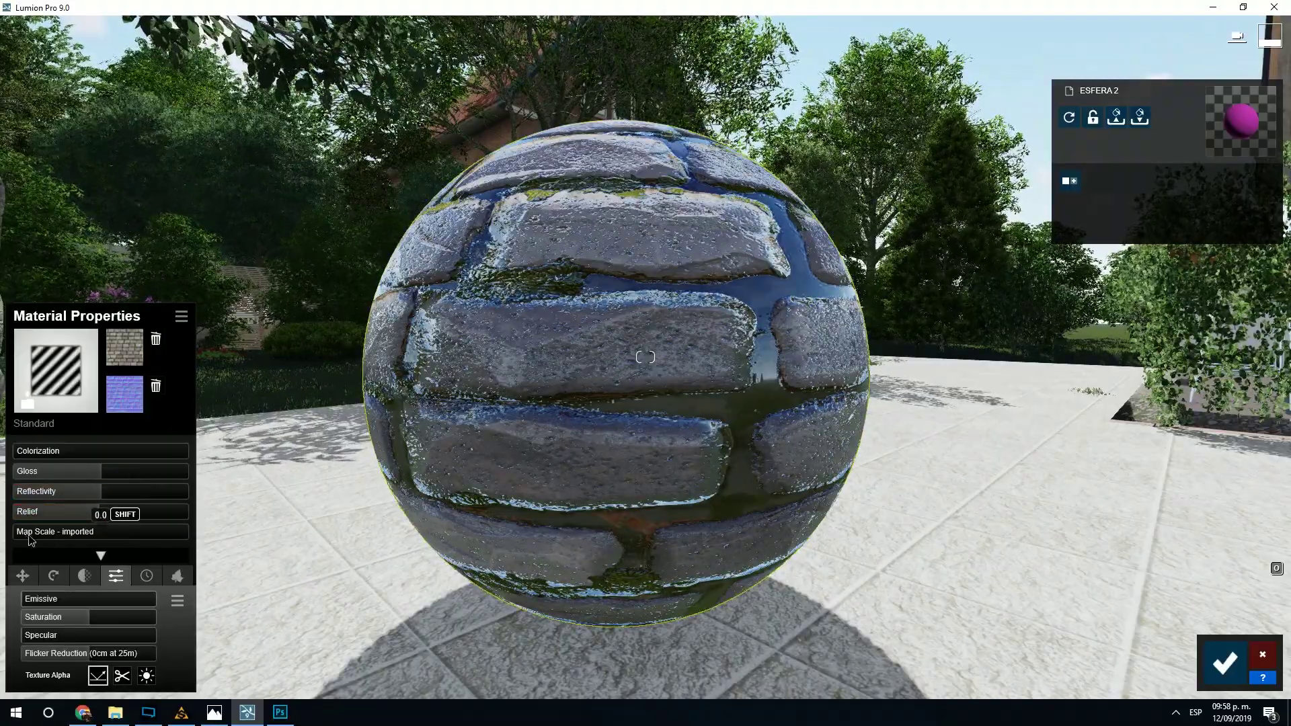
mouse_move(29, 536)
mouse_down()
mouse_move(64, 535)
mouse_move(11, 536)
mouse_up()
scroll(615, 296, down, 3)
right_drag(599, 269, 615, 308)
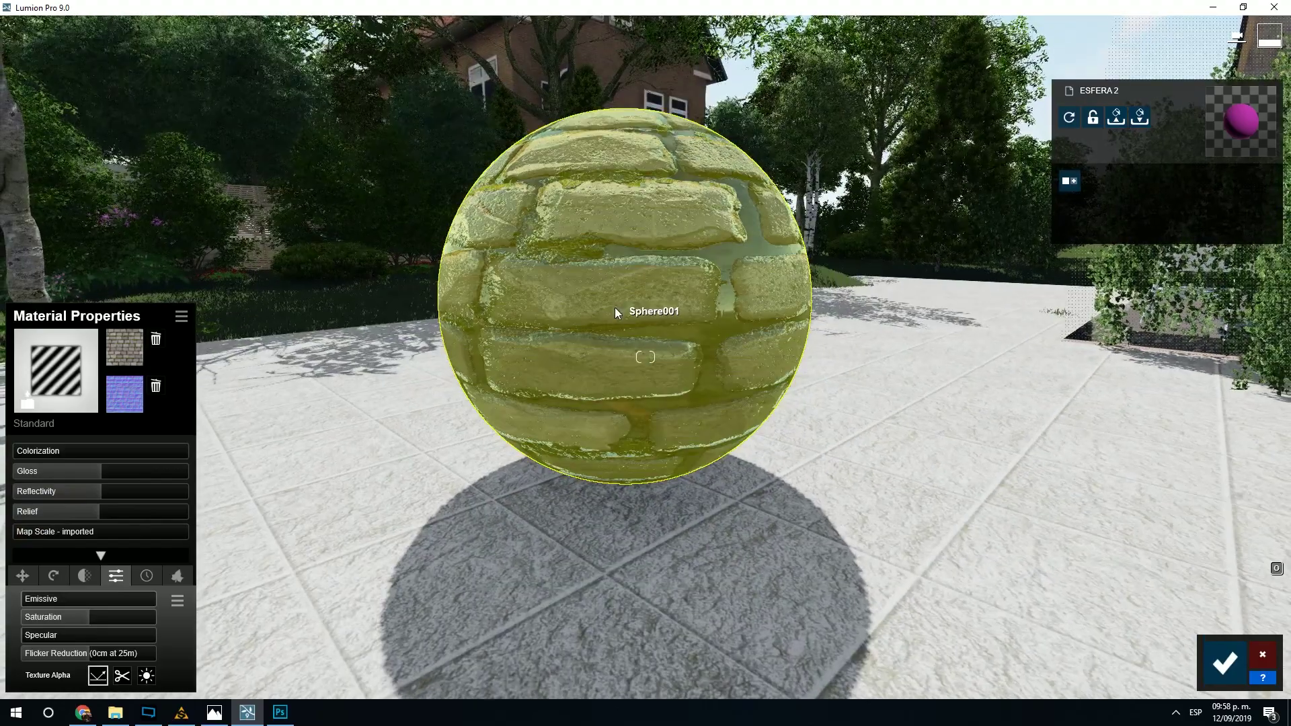
Step: Copy the sphere's stone material, paste it onto the Rough Square Concrete Block ground surface and save the material changes
click(181, 317)
click(194, 368)
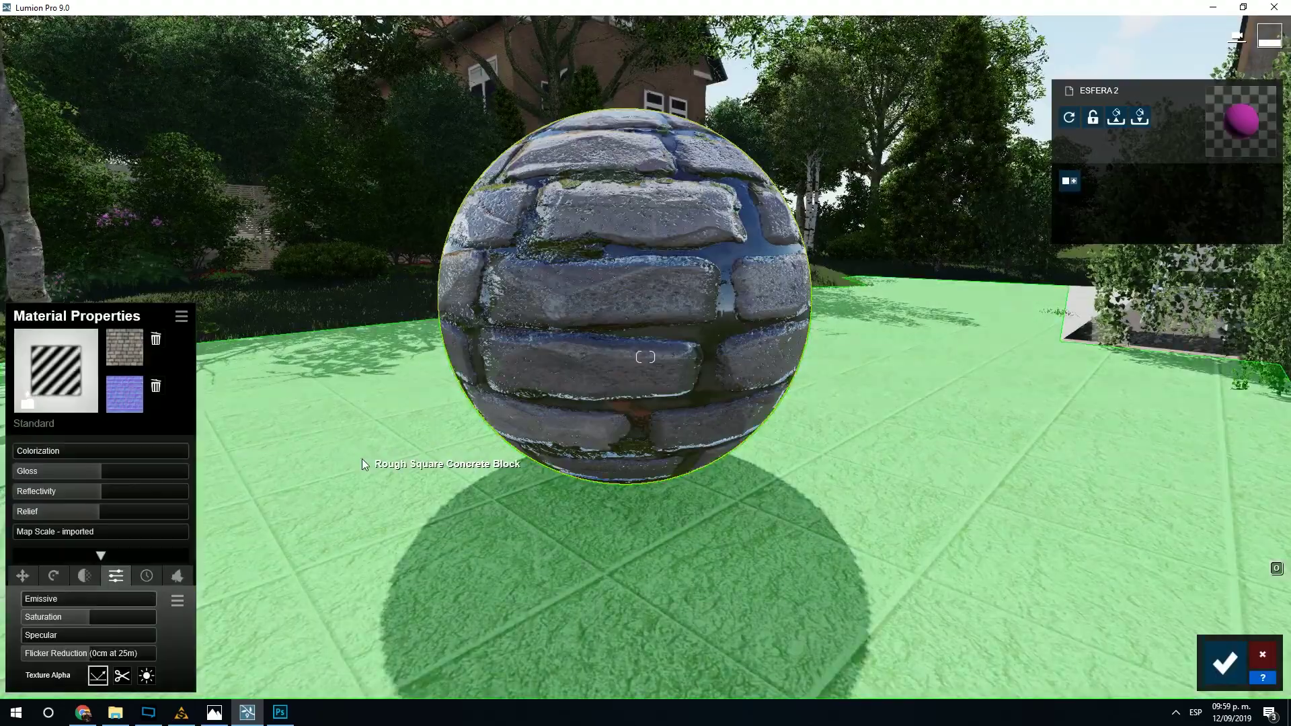
click(362, 459)
click(56, 419)
click(182, 316)
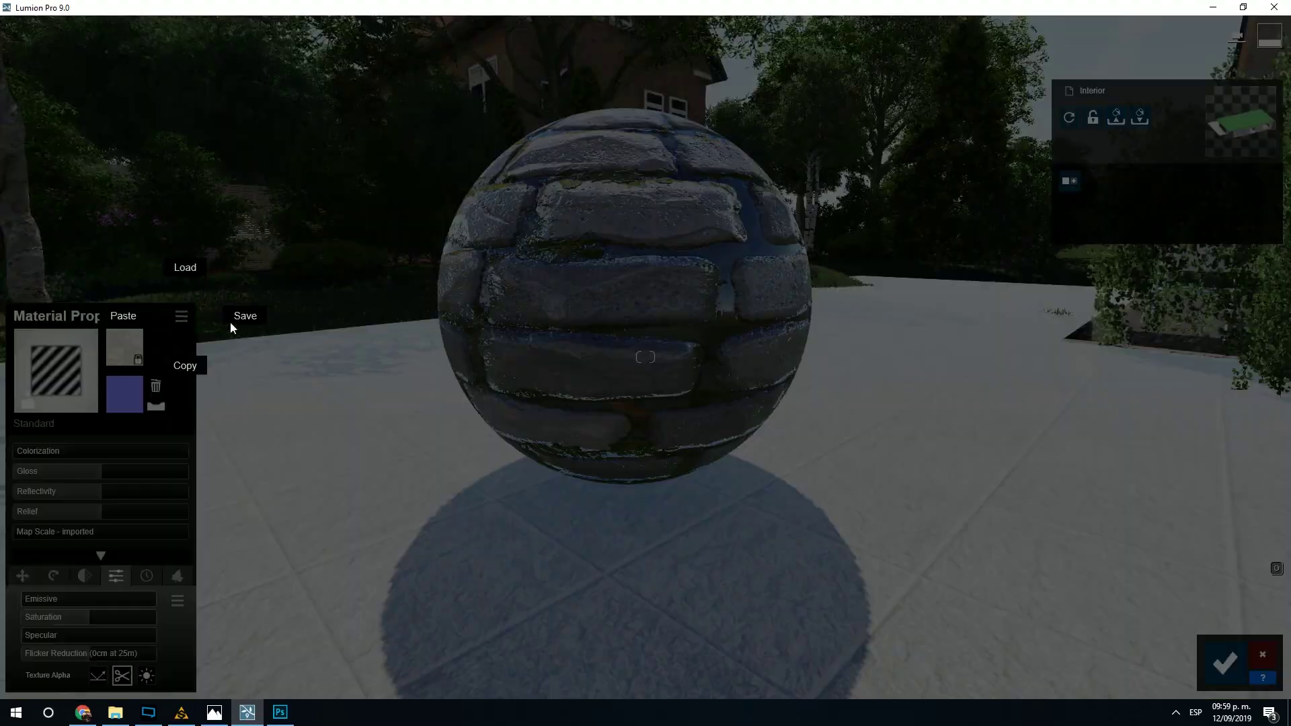
click(230, 321)
scroll(551, 447, up, 3)
right_drag(645, 357, 800, 269)
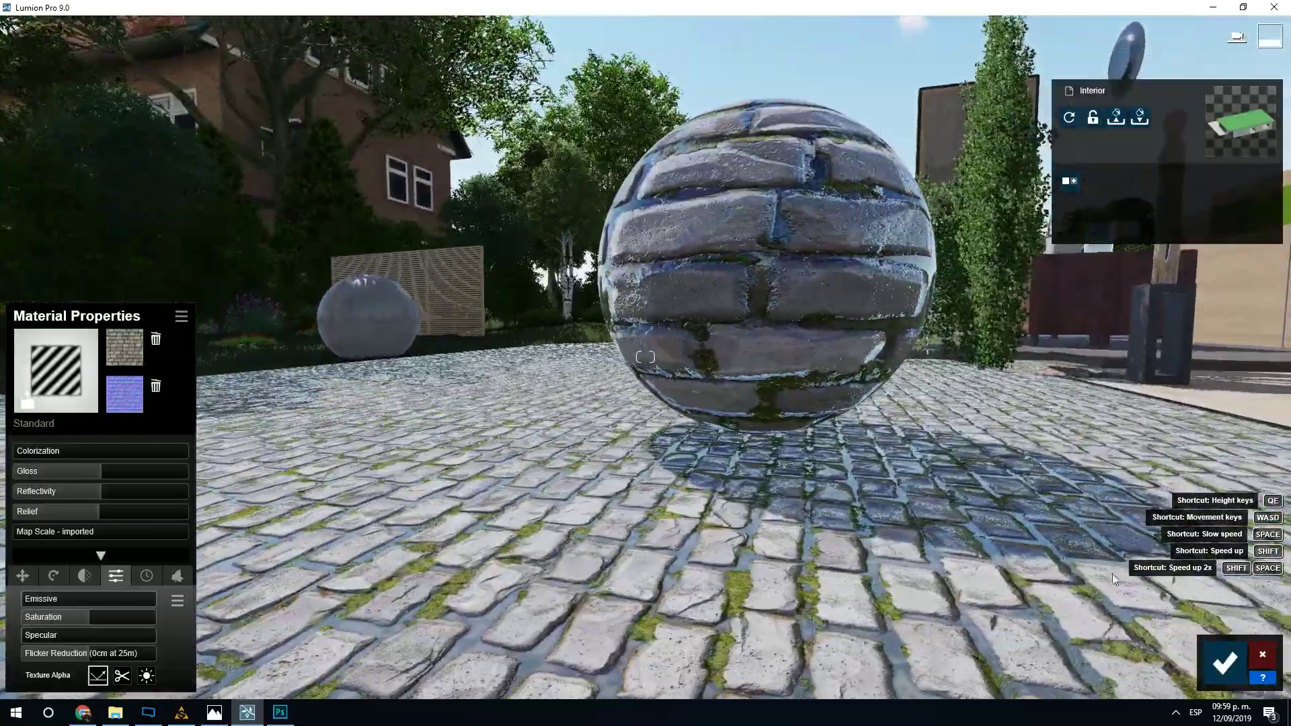
click(1230, 642)
Step: Go to Photo mode and recall the saved Daylight Style shot of the stone sphere
click(1262, 599)
click(227, 607)
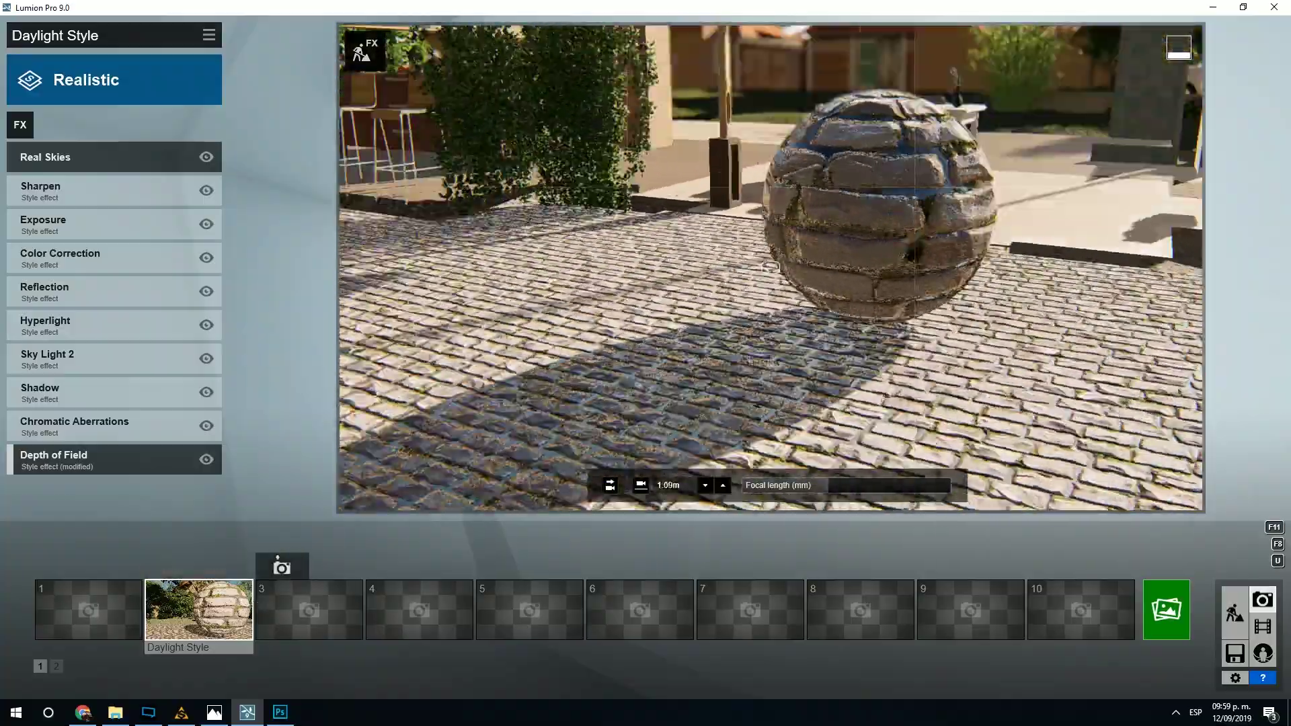
right_drag(313, 576, 314, 576)
click(233, 597)
Step: Render the current Daylight Style shot as a JPG at Desktop size, 1920x1080, and close the finished render
click(1167, 610)
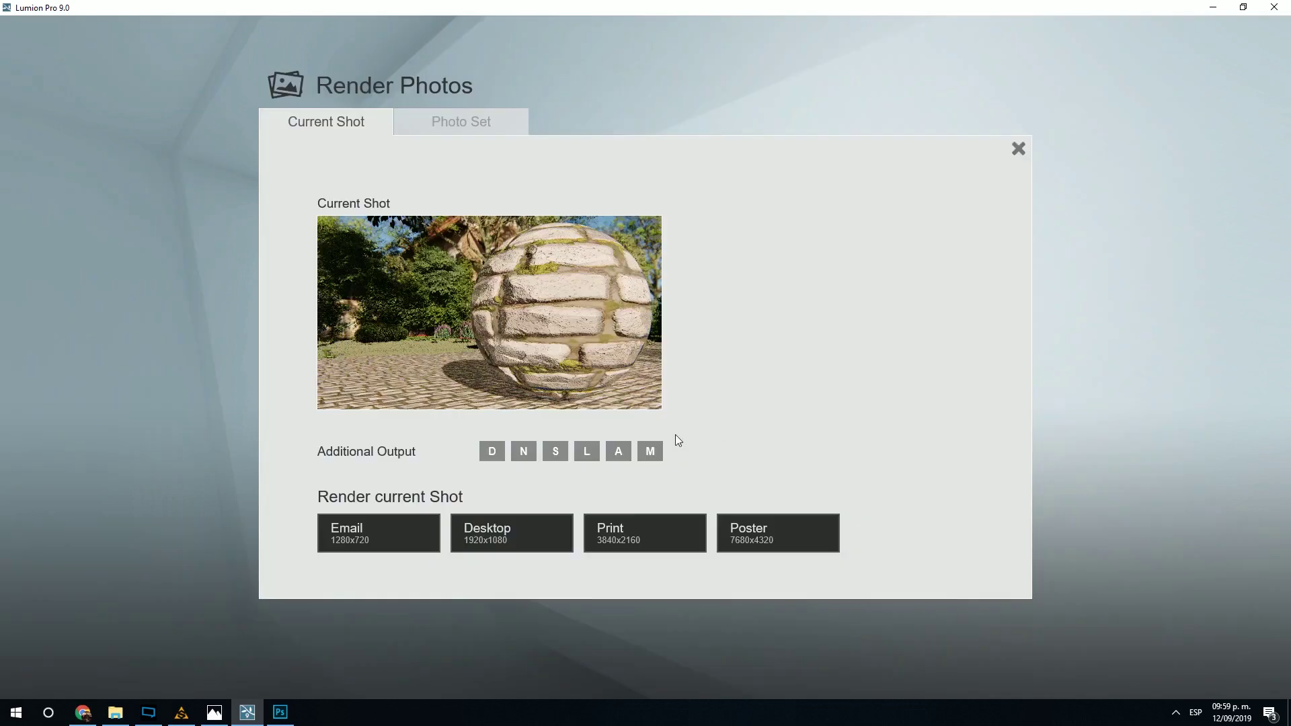
click(511, 533)
click(532, 356)
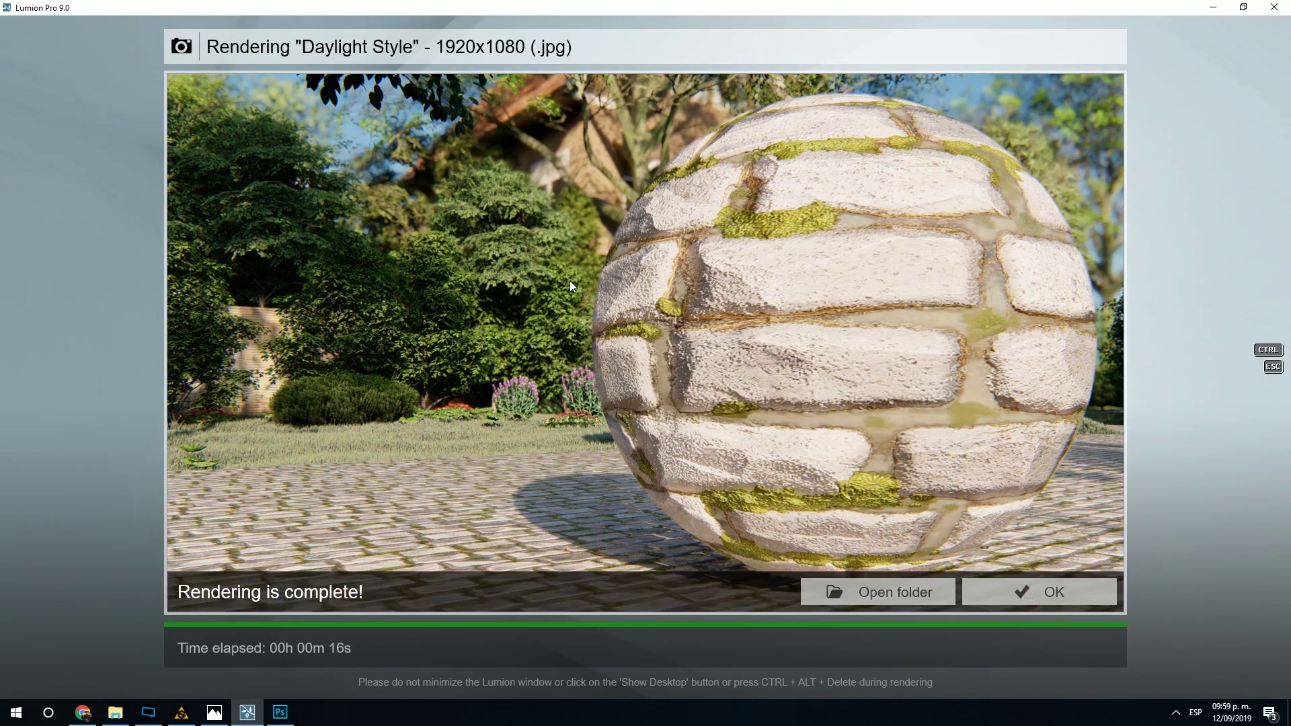
click(1018, 591)
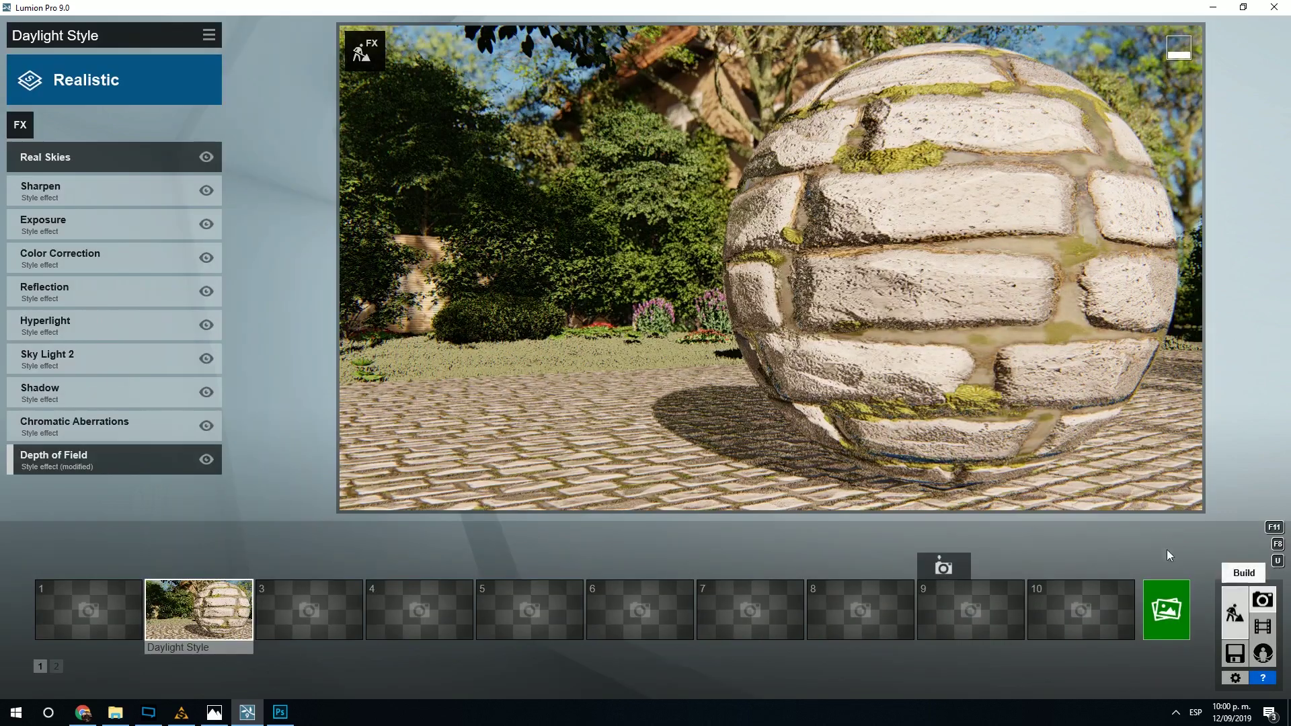
Step: Return to Build mode and set the sun in the west at a moderate height to light the stones from the side
click(1233, 591)
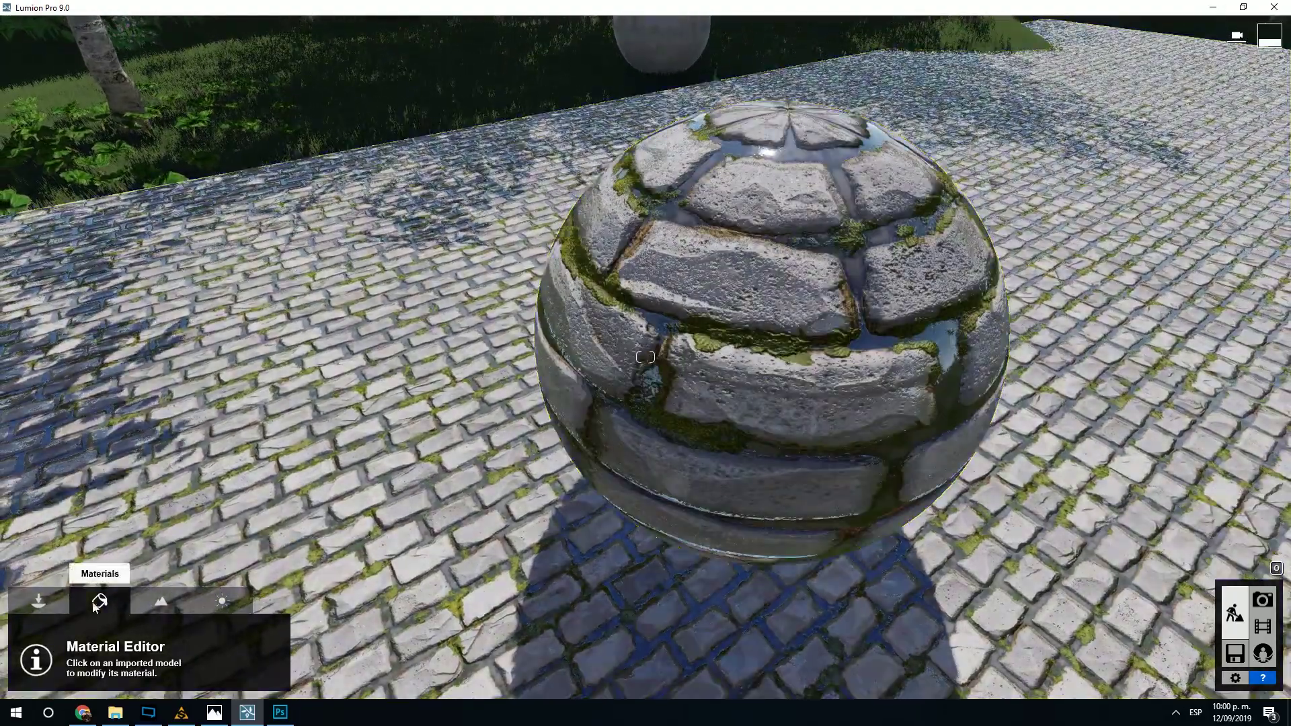
click(54, 596)
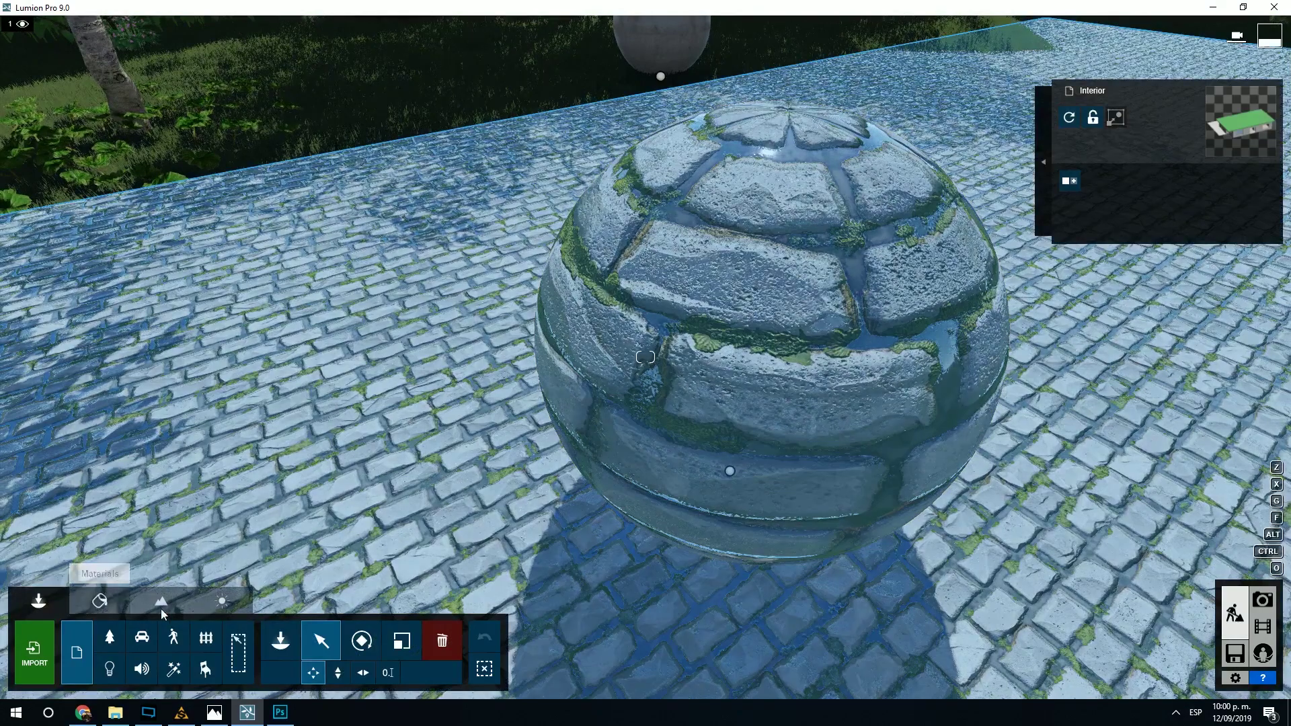
click(204, 609)
mouse_move(70, 630)
mouse_down()
mouse_move(69, 675)
mouse_move(31, 680)
mouse_up()
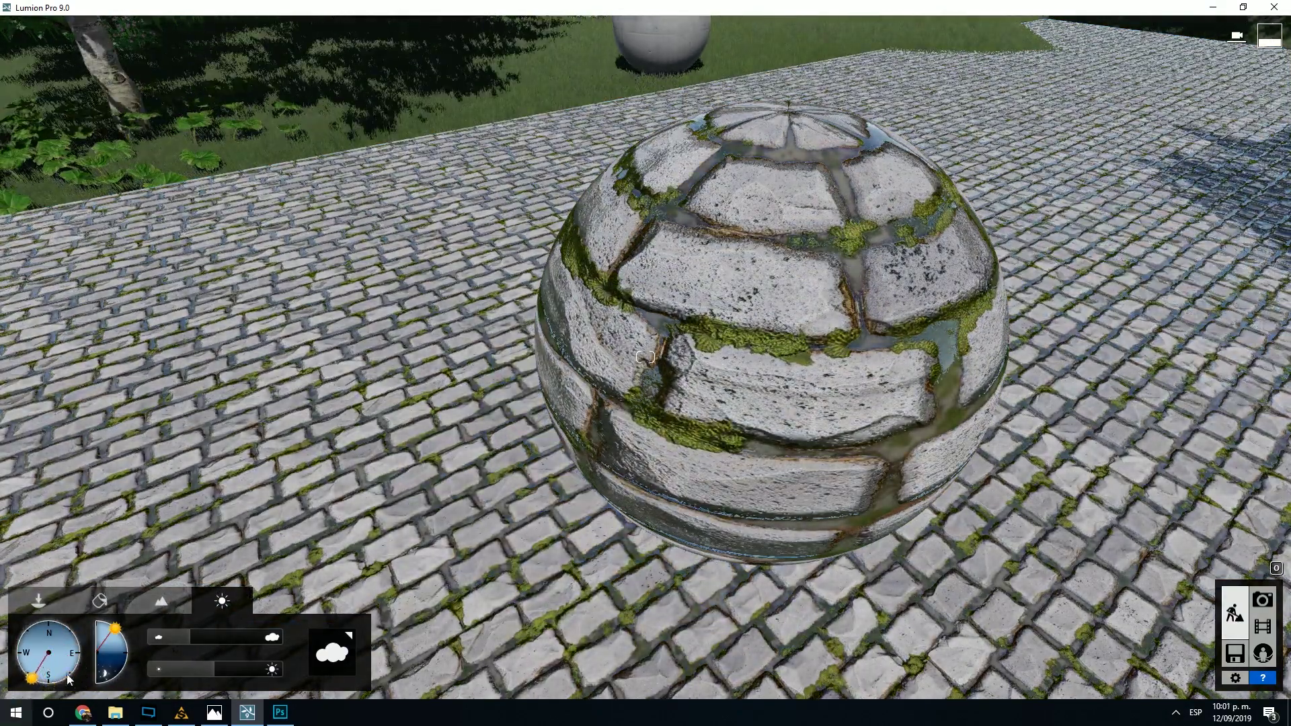
drag(117, 640, 96, 651)
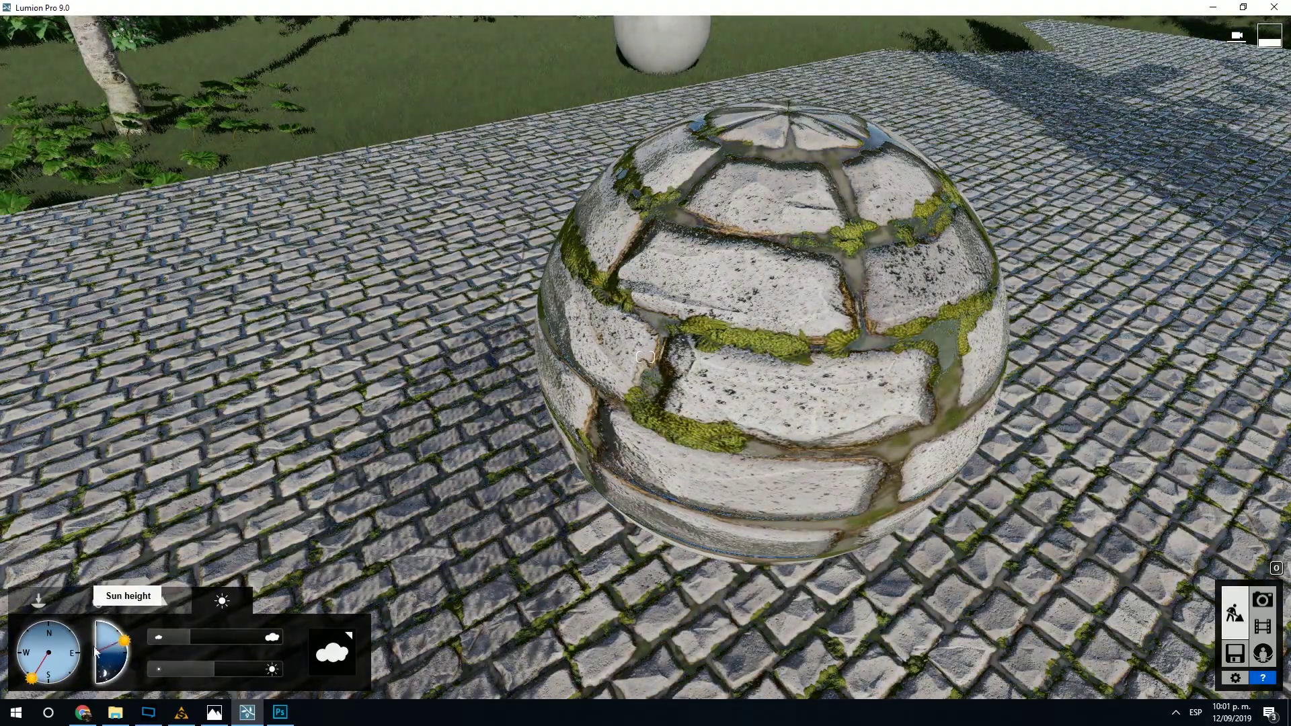
mouse_move(30, 683)
mouse_down()
mouse_move(72, 672)
mouse_move(51, 691)
mouse_move(2, 650)
mouse_up()
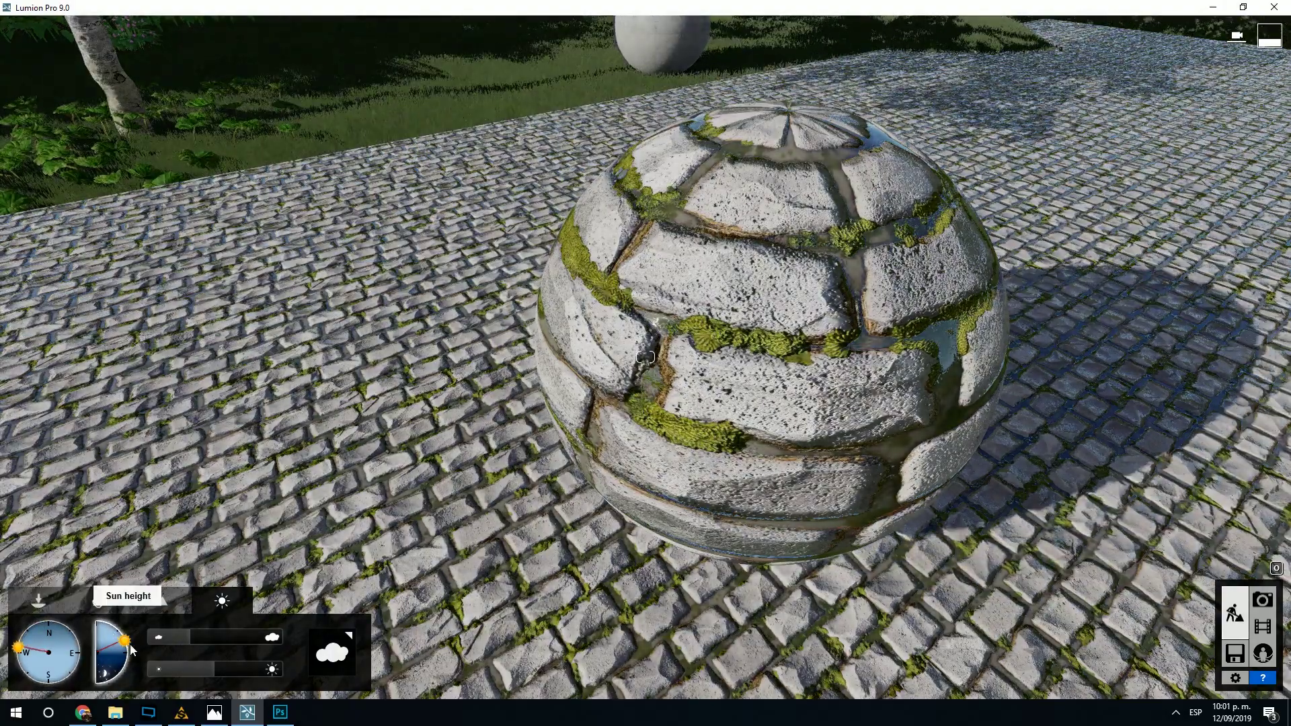
drag(133, 650, 120, 646)
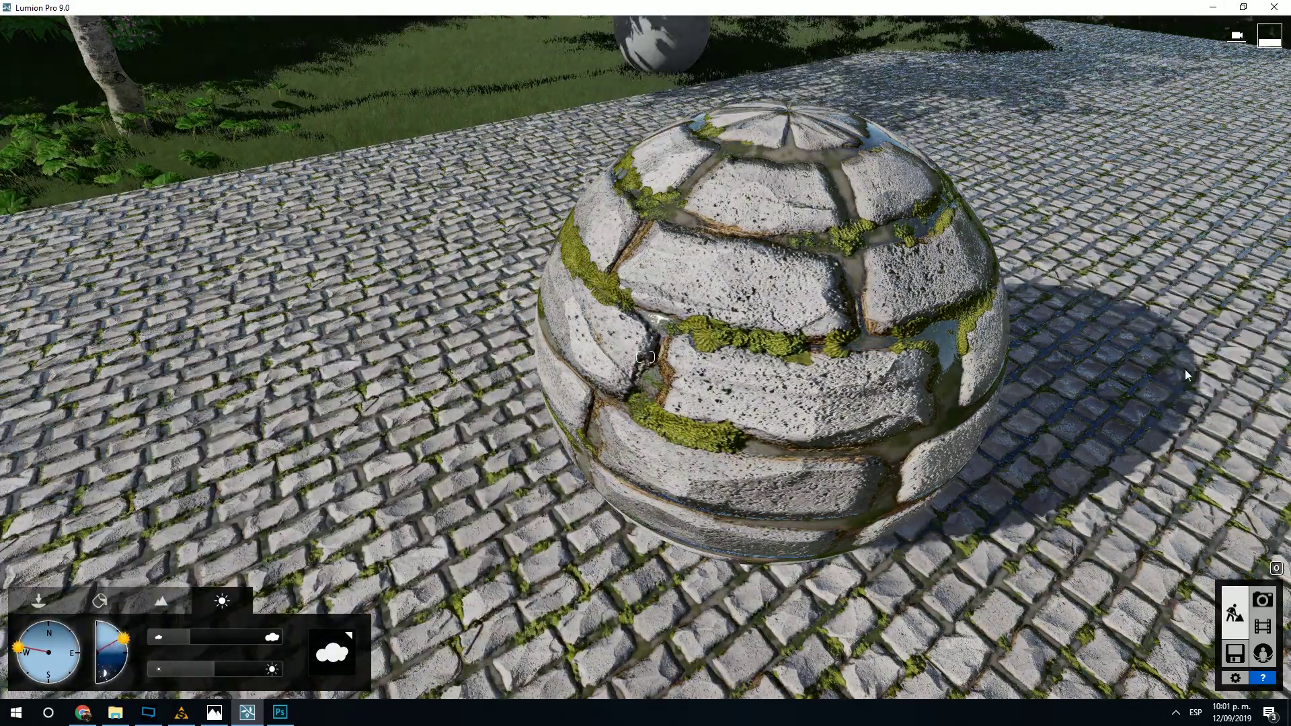
Step: Enlarge the ground paving's texture with a custom map scale and adjust its reflectivity
mouse_move(1188, 375)
right_down()
mouse_move(1049, 386)
mouse_move(962, 375)
mouse_move(942, 391)
mouse_move(977, 376)
right_up()
key(d)
key(a)
key(s)
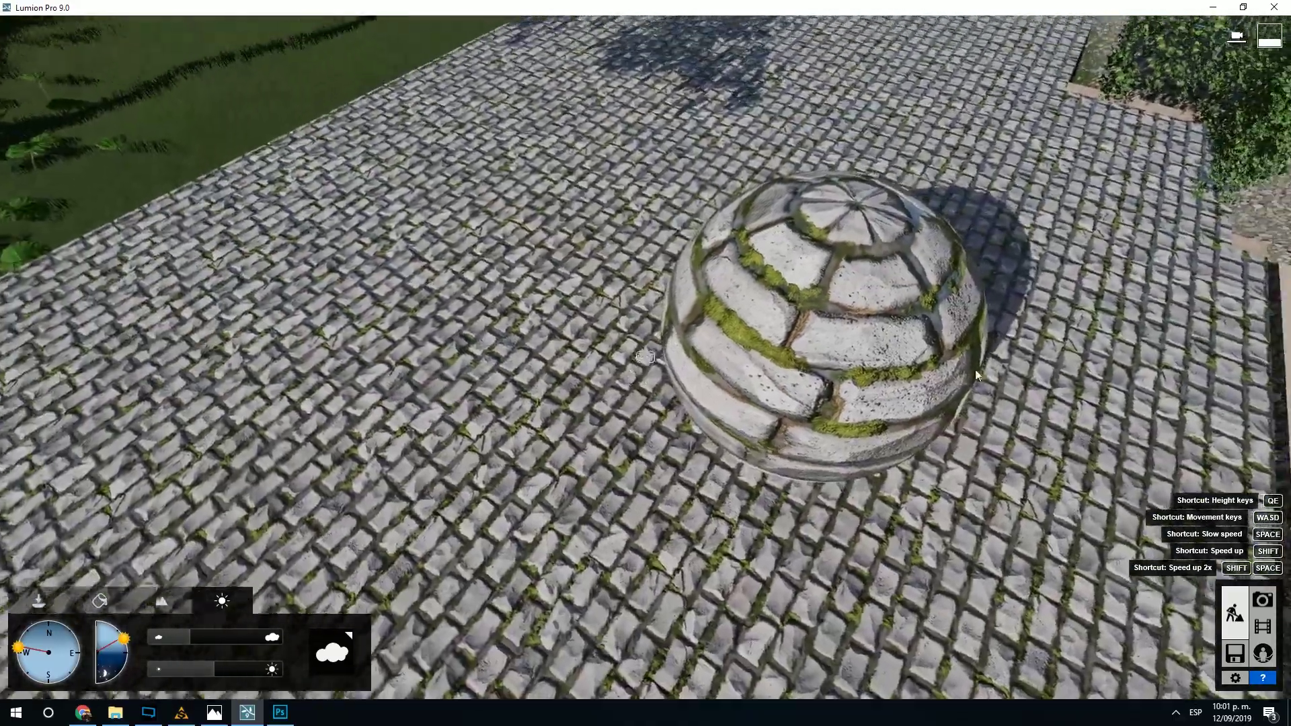
click(99, 599)
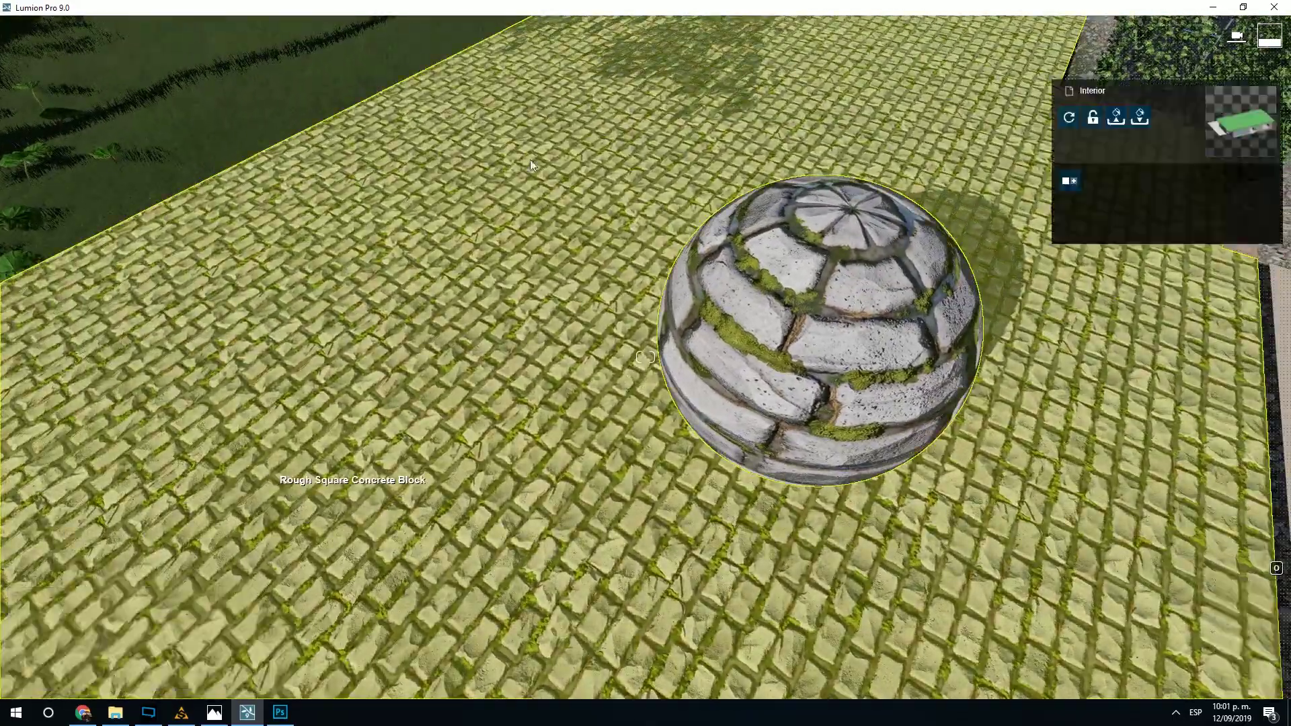
click(377, 464)
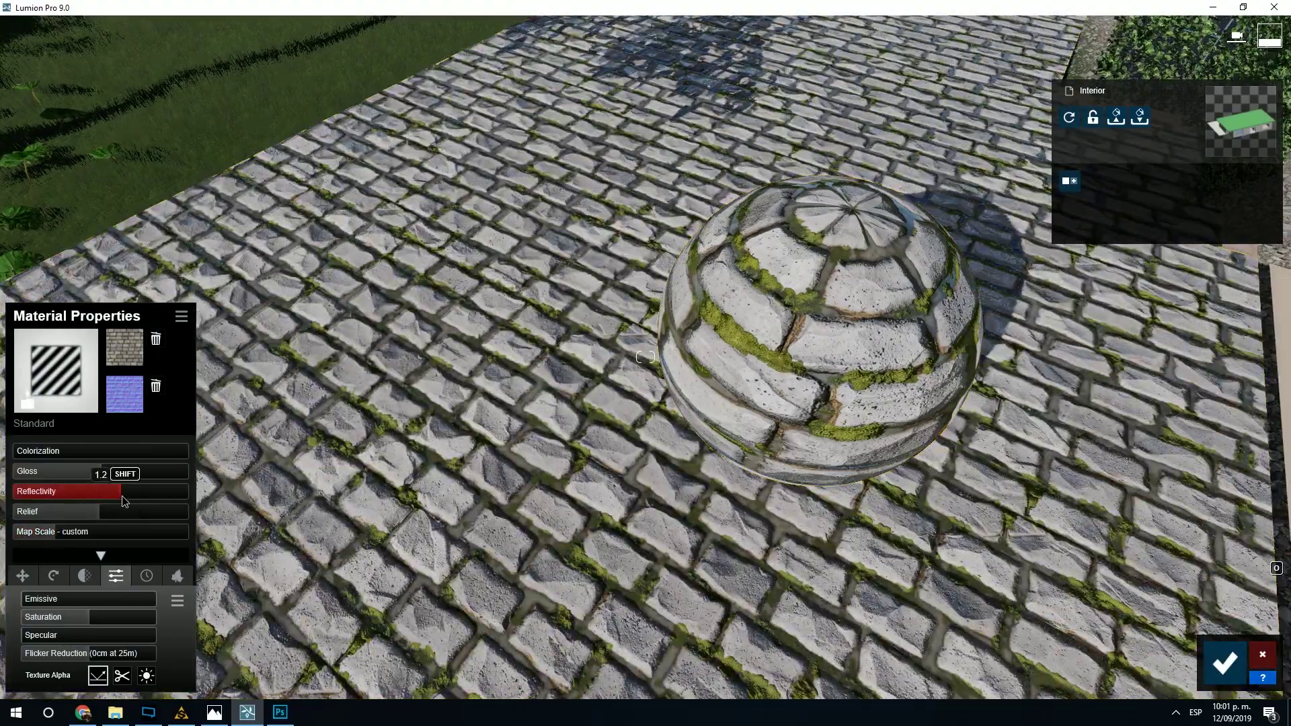
drag(123, 501, 112, 496)
Step: Reduce the ground paving material's relief to about 0.5
right_drag(471, 404, 358, 405)
key(w)
mouse_move(52, 513)
mouse_down()
mouse_move(28, 523)
mouse_move(61, 525)
mouse_up()
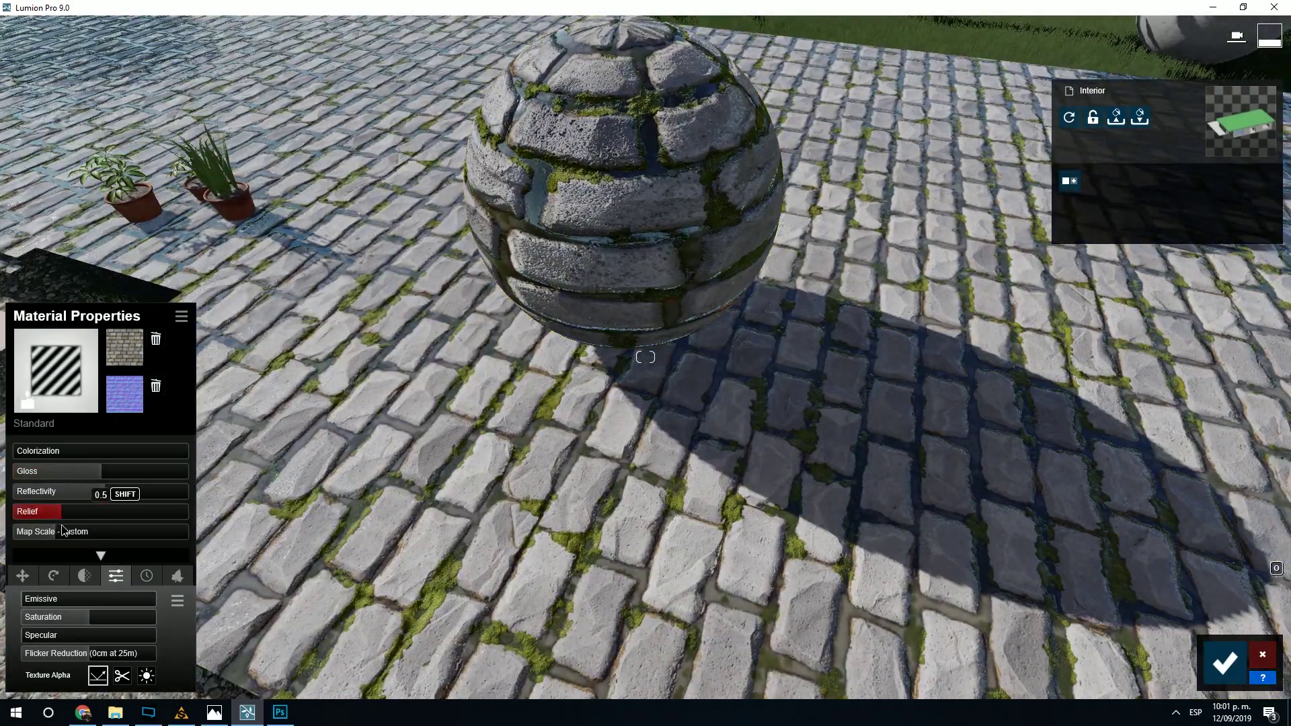
Step: Set the stone sphere material's relief to about 0.7 and save the material changes
click(599, 247)
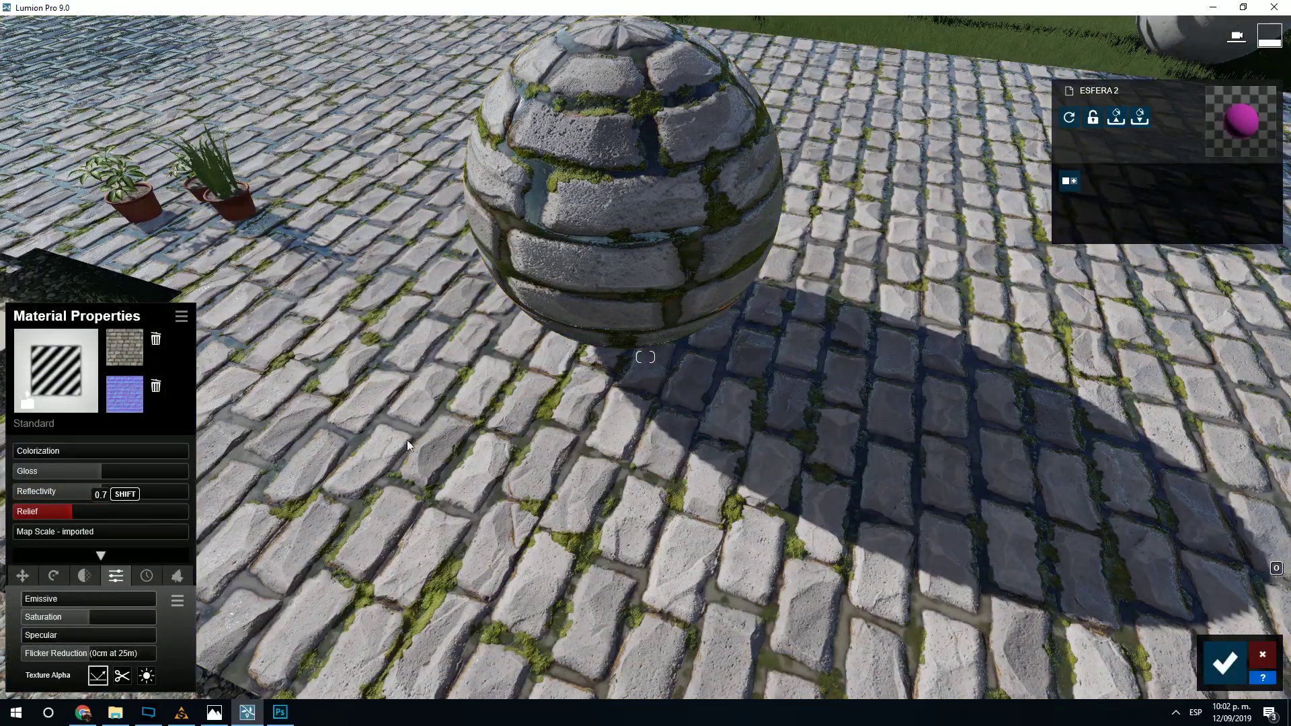
key(s)
right_drag(407, 446, 417, 403)
key(w)
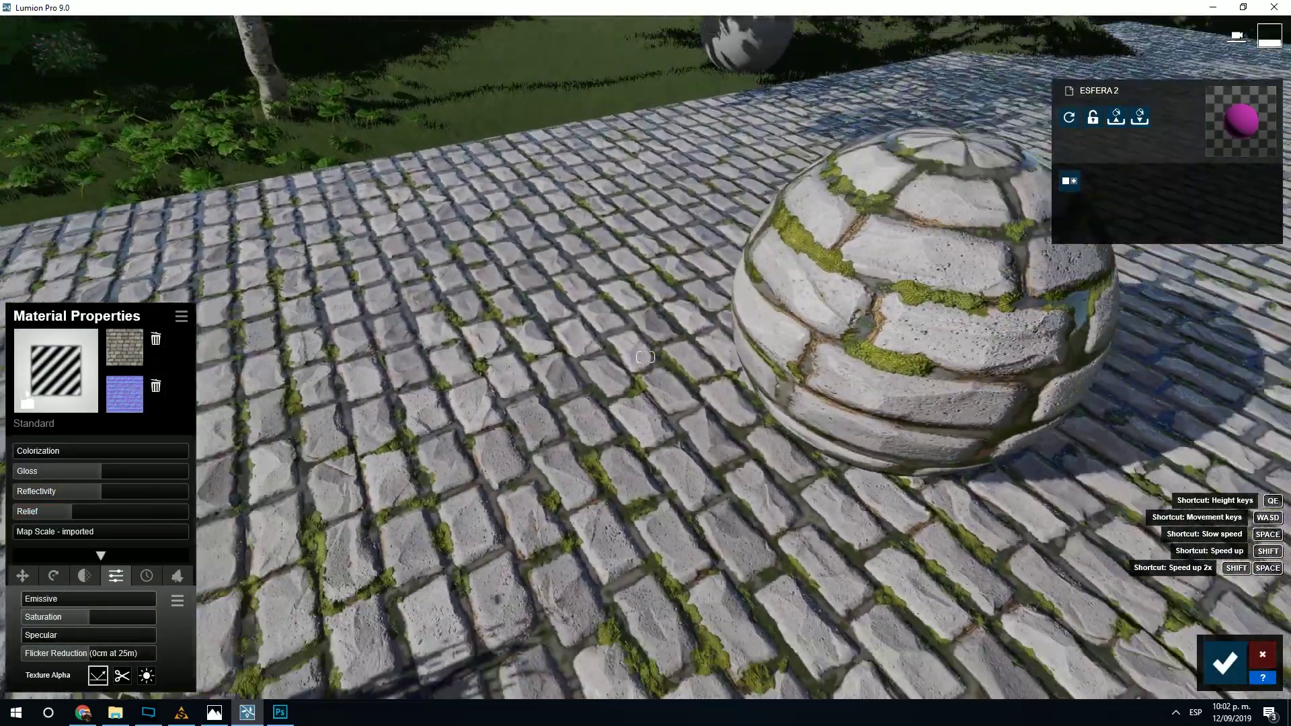
right_drag(363, 444, 377, 444)
click(1218, 656)
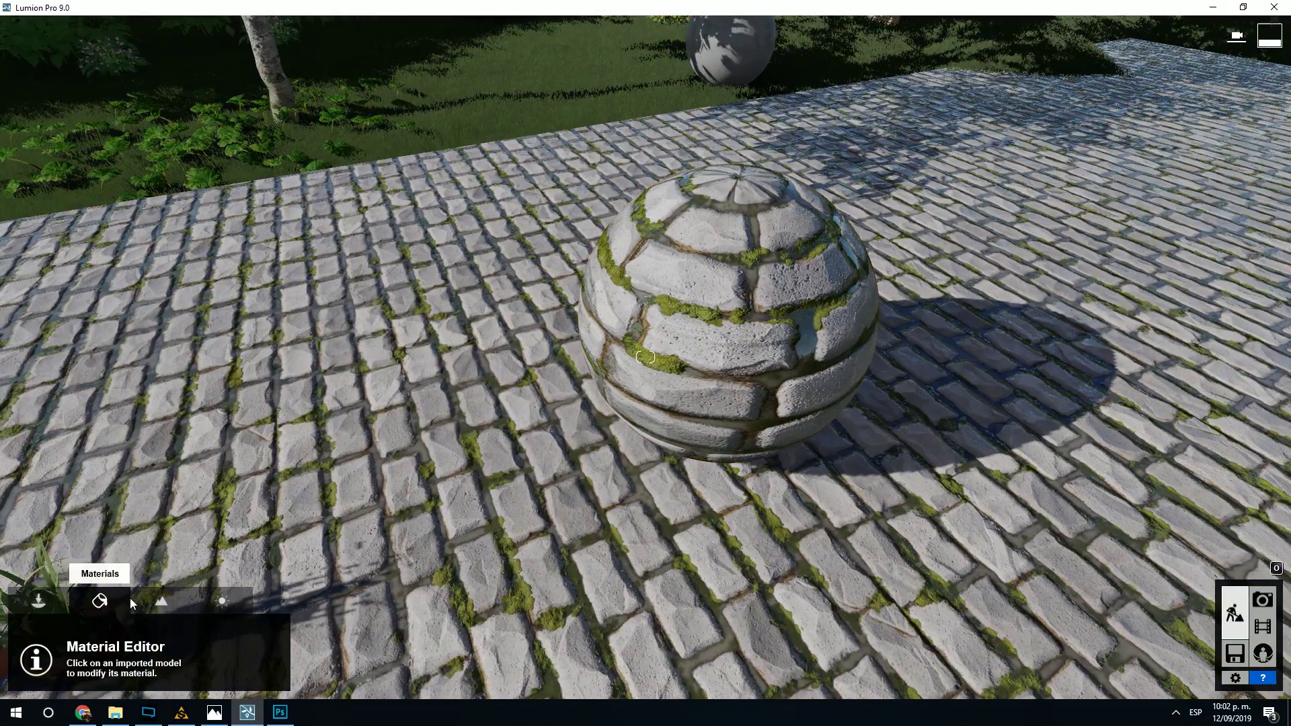
Step: Turn the sun direction to just south of west and fine-tune its height for raking light across the paving
click(221, 608)
drag(18, 649, 62, 684)
drag(128, 640, 128, 645)
drag(63, 683, 1, 681)
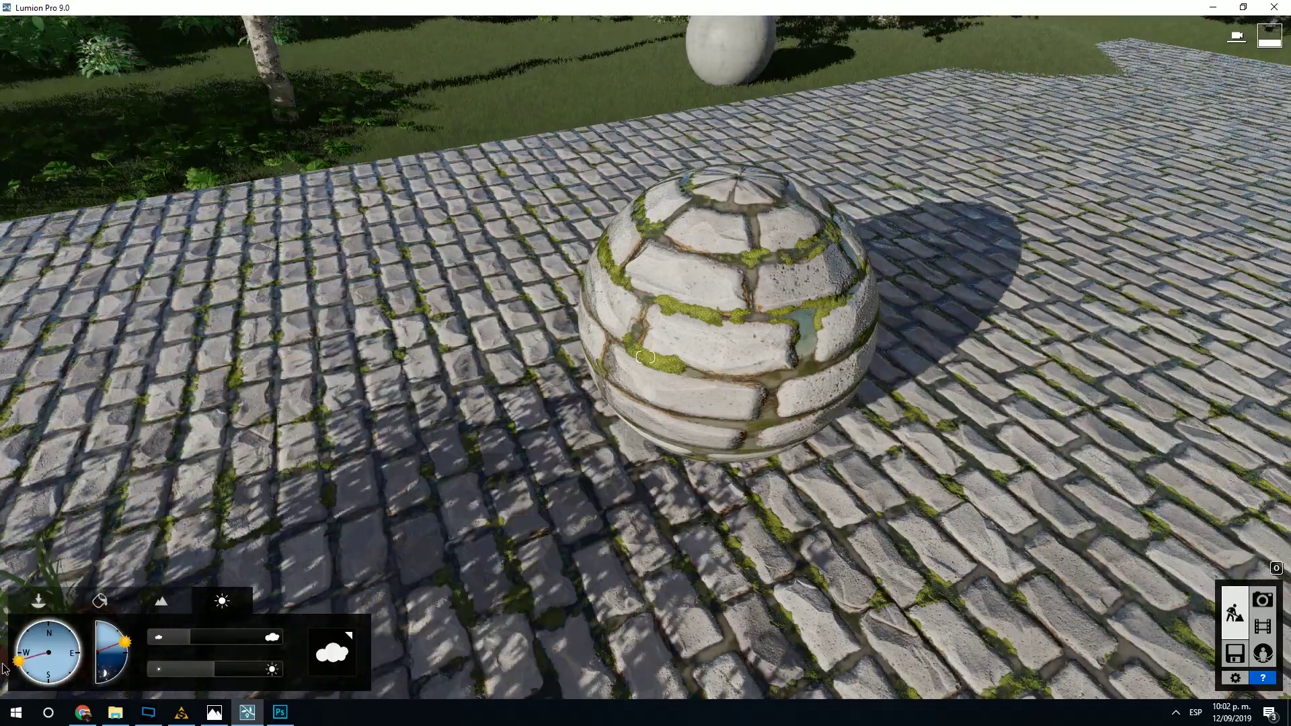